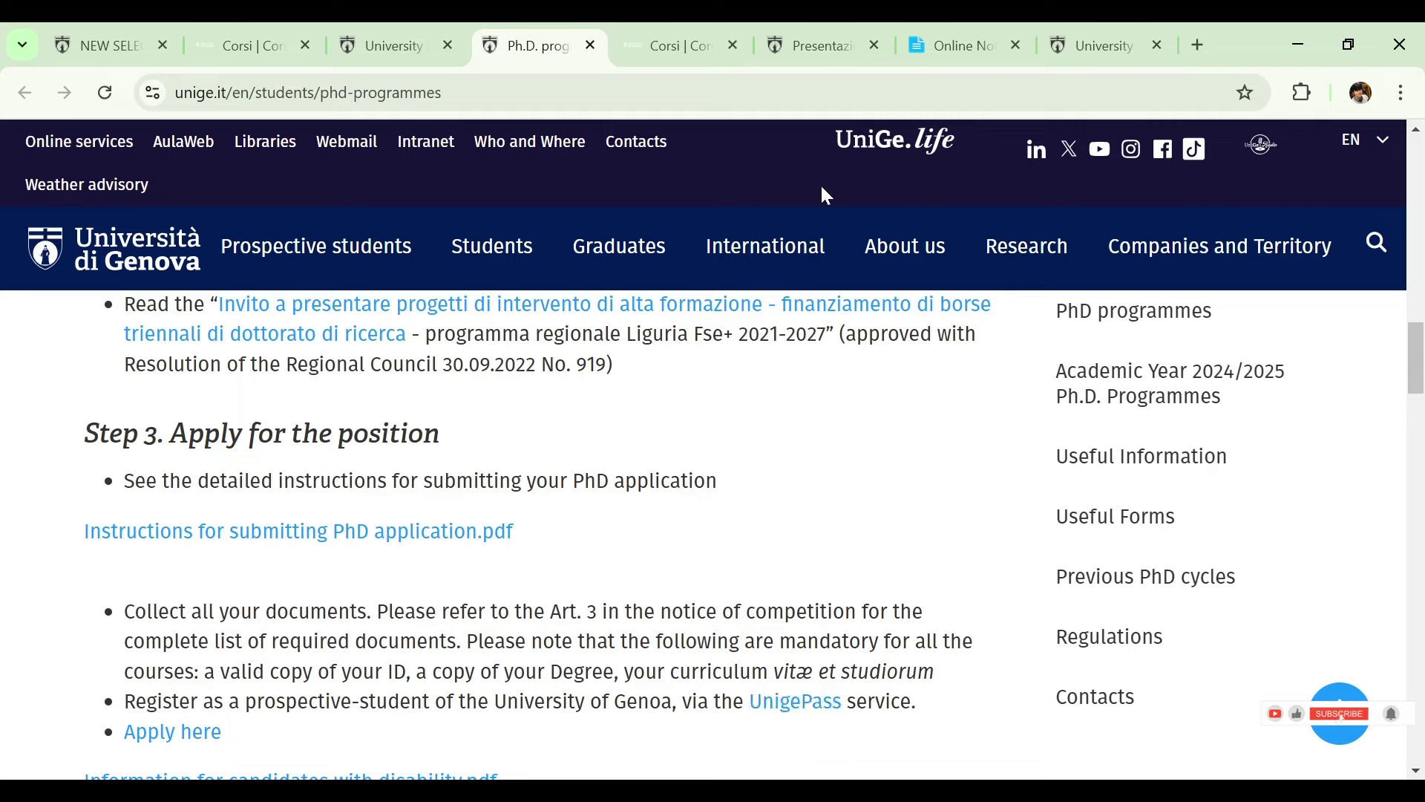
Step: Review the PhD application instructions PDF and the University benefits page, then return to the 2024/2025 course catalogue
click(691, 42)
click(807, 43)
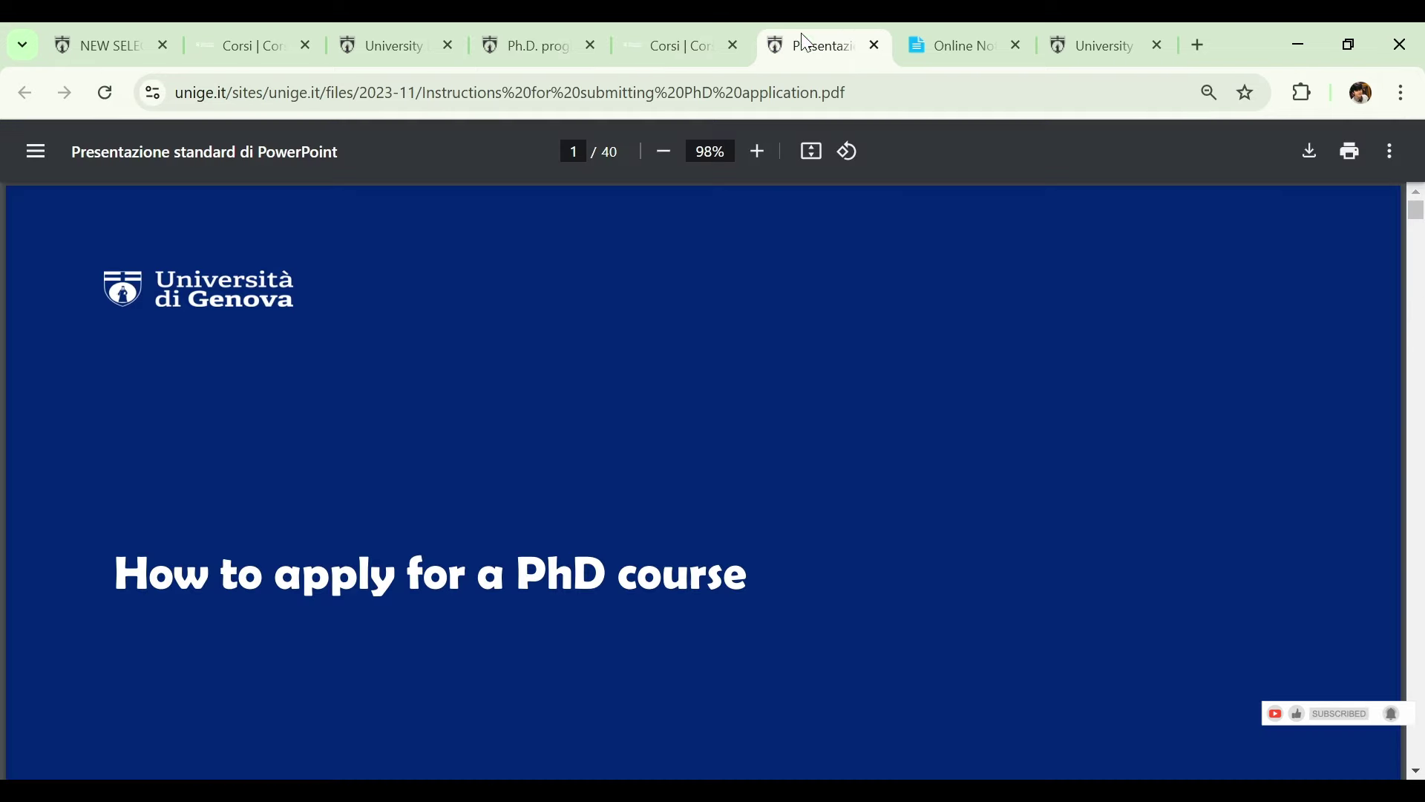
mouse_move(1418, 213)
mouse_down()
mouse_move(1418, 367)
mouse_move(1419, 209)
mouse_up()
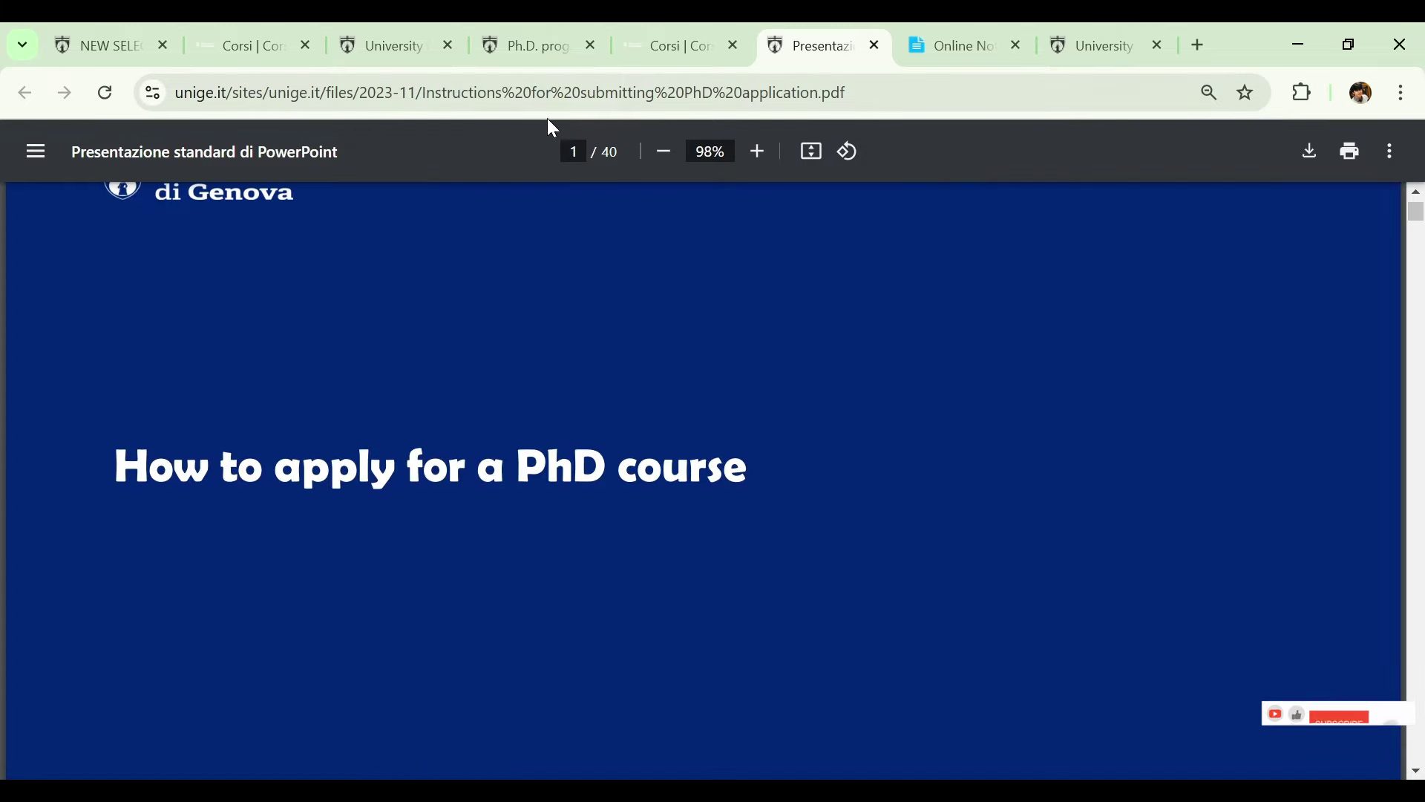
click(381, 47)
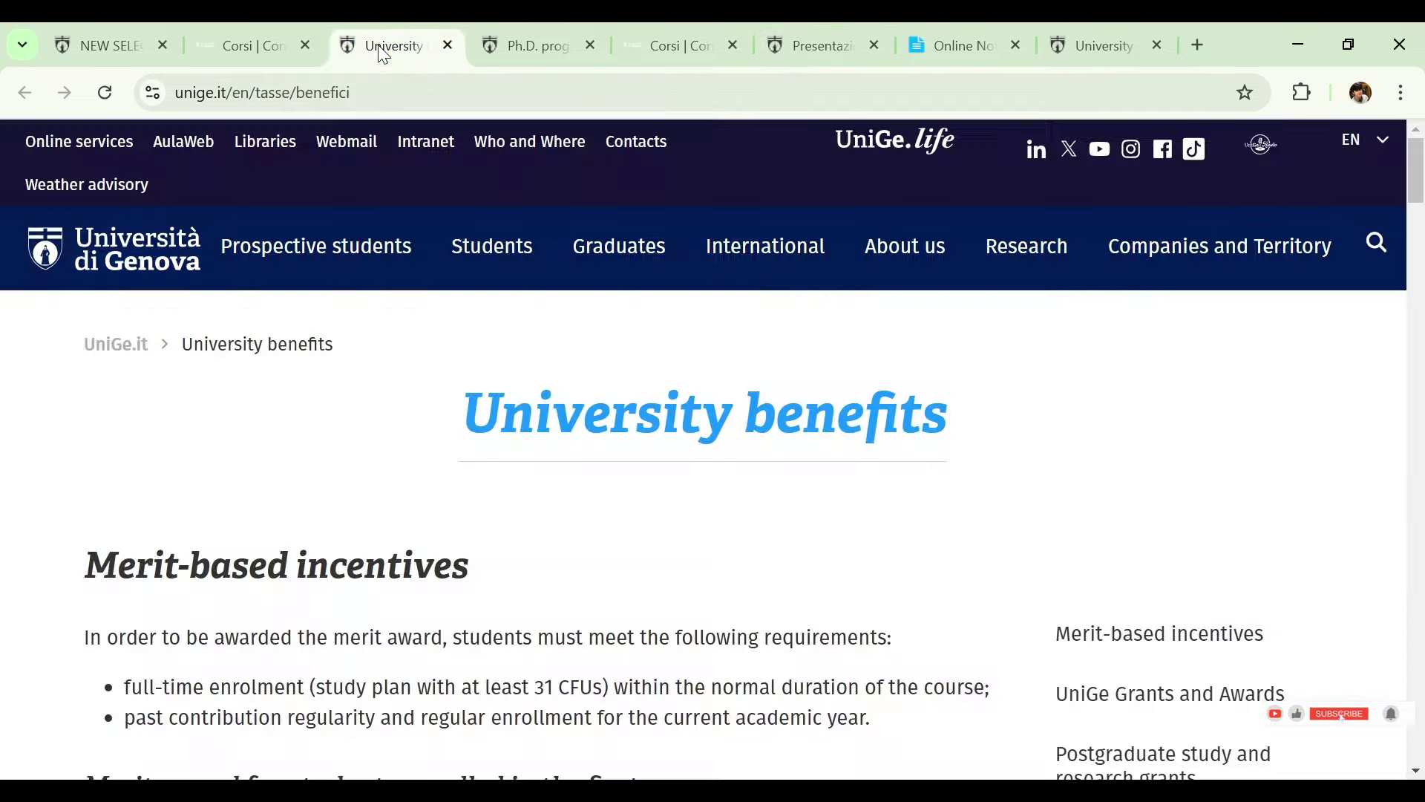
click(275, 25)
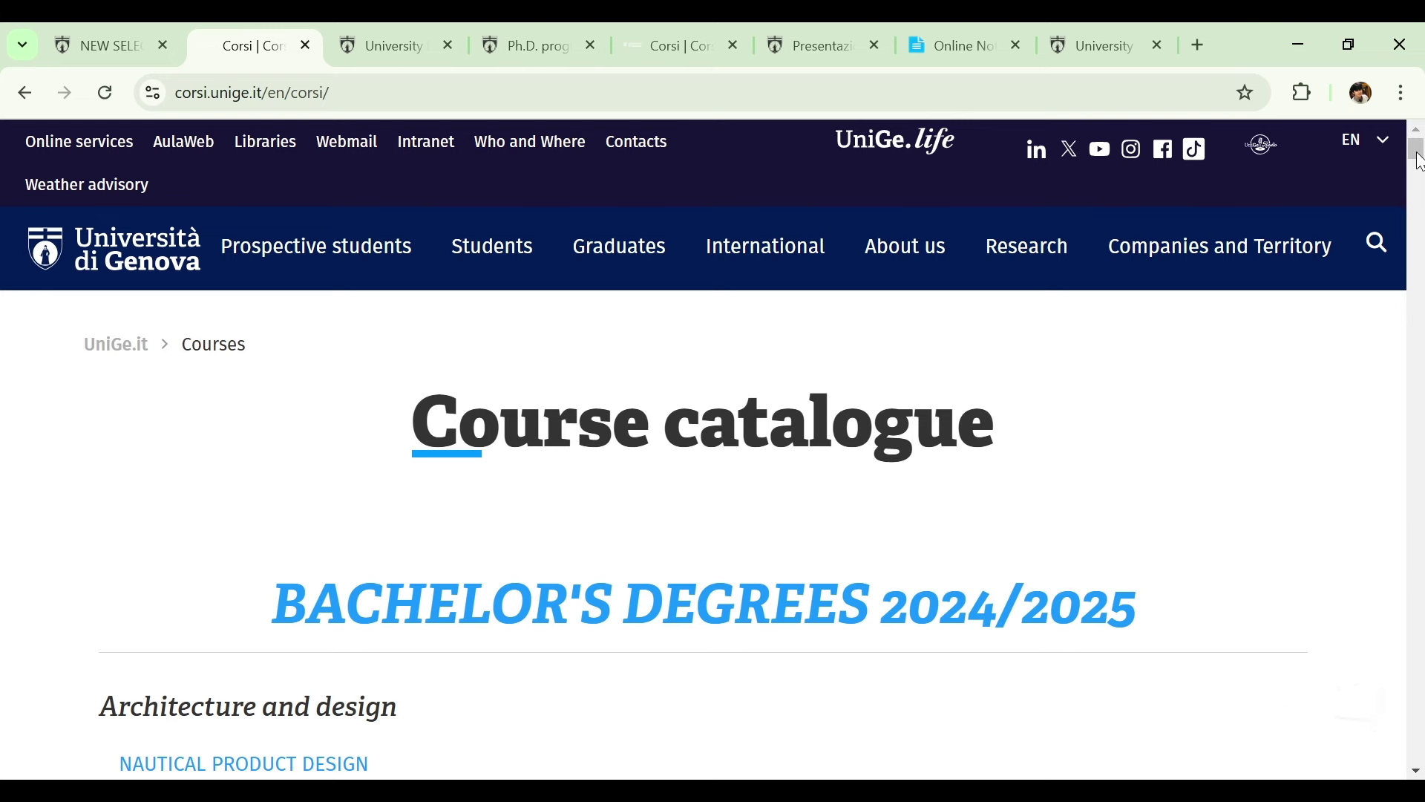
drag(1419, 161, 1404, 113)
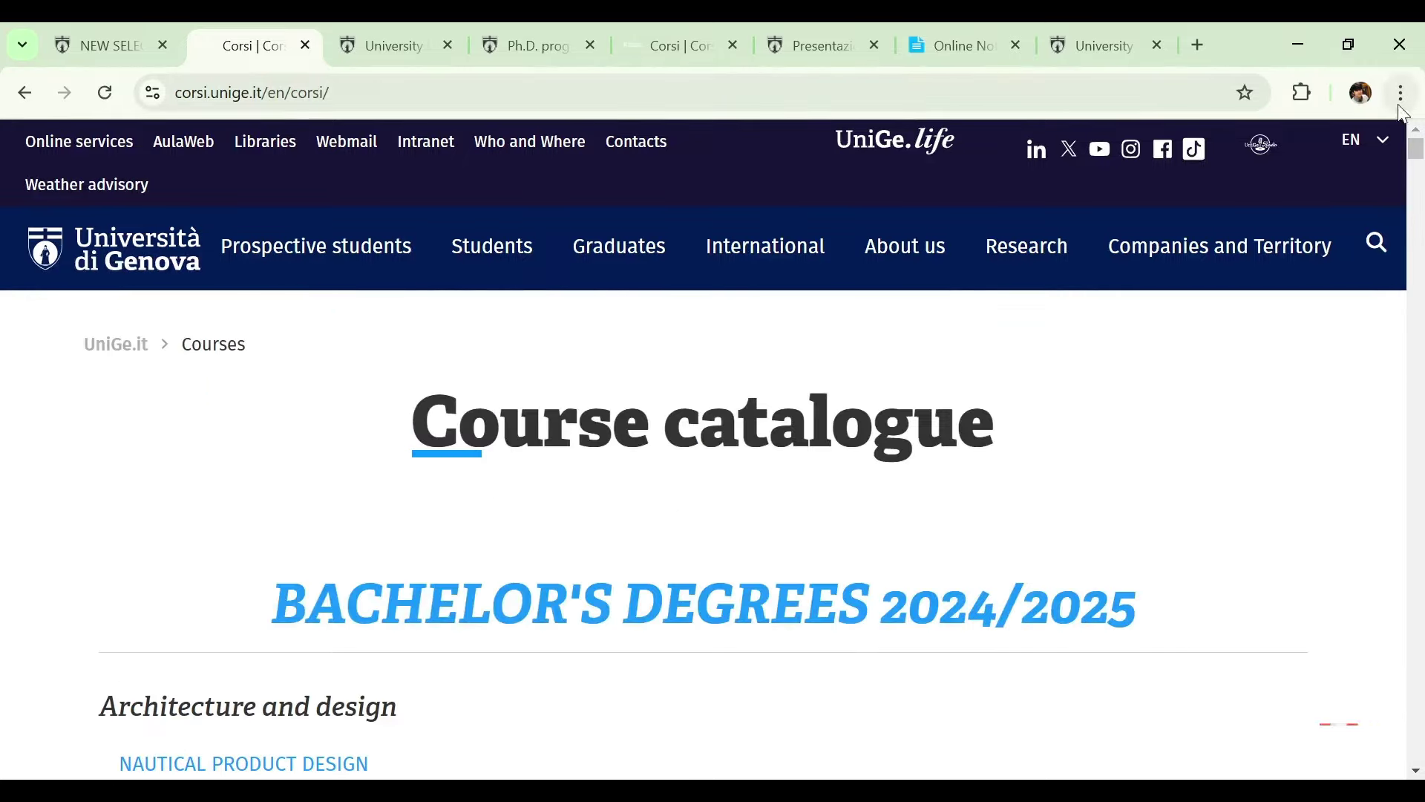
Step: On the pre-evaluation procedure page, follow the registration link to UniGePass sign-up
click(111, 26)
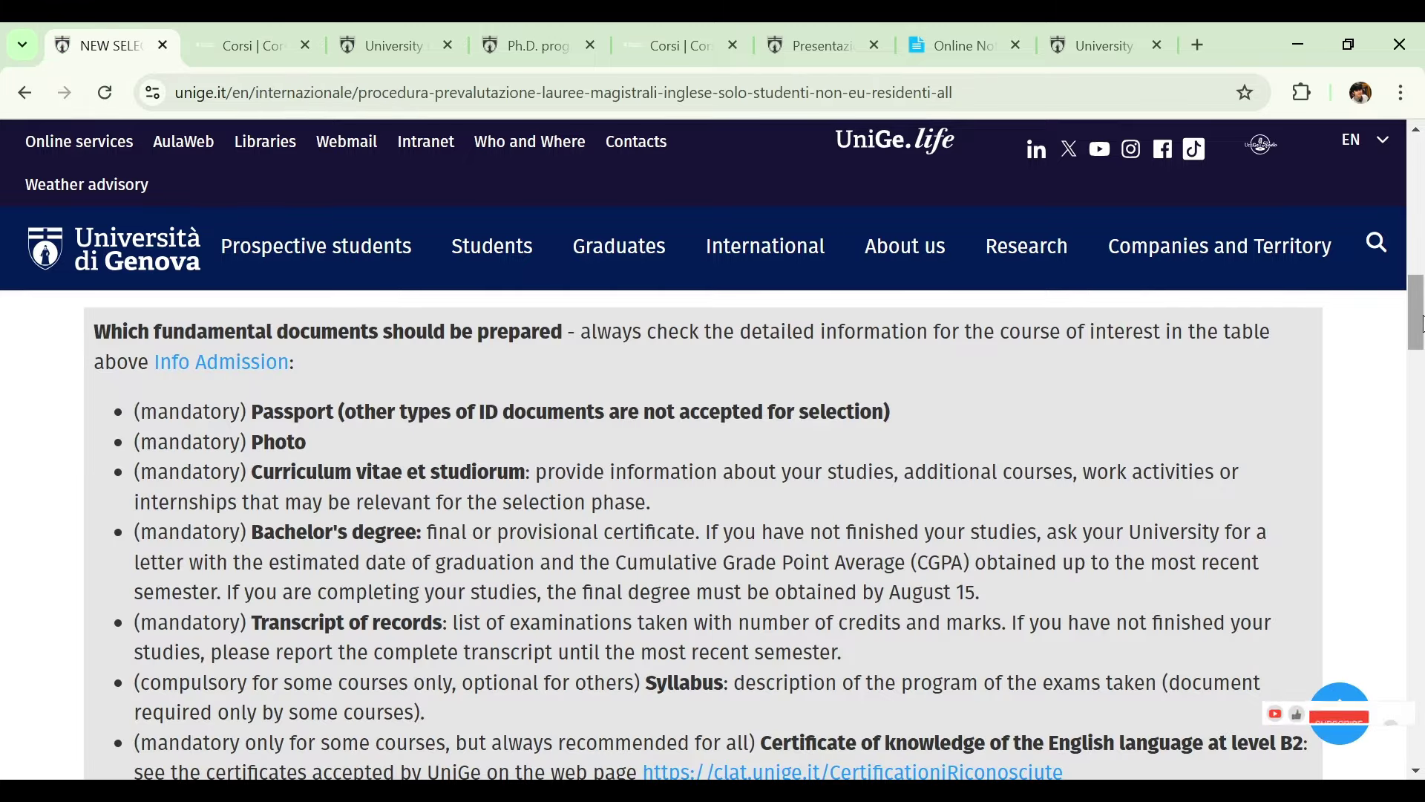
drag(1421, 322, 1392, 432)
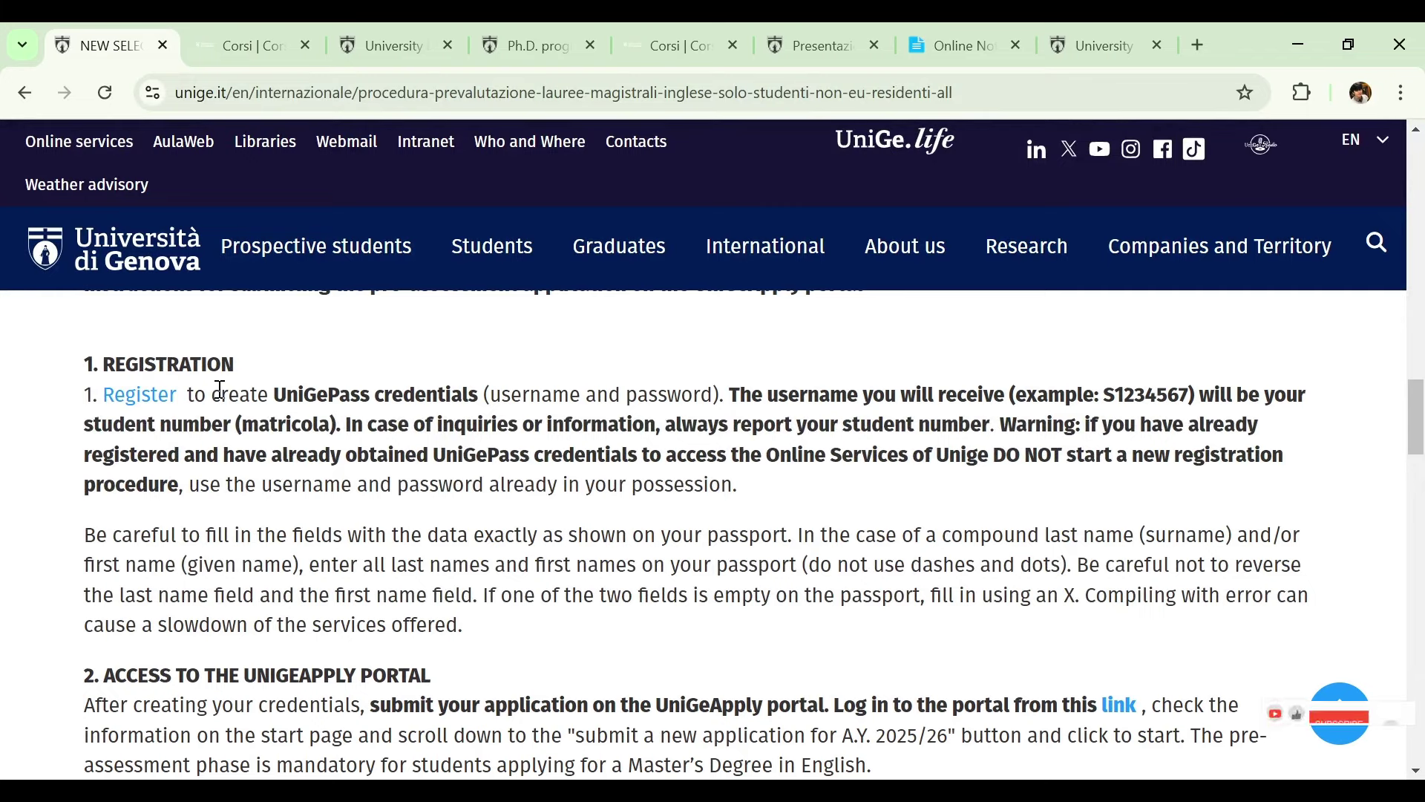
click(153, 407)
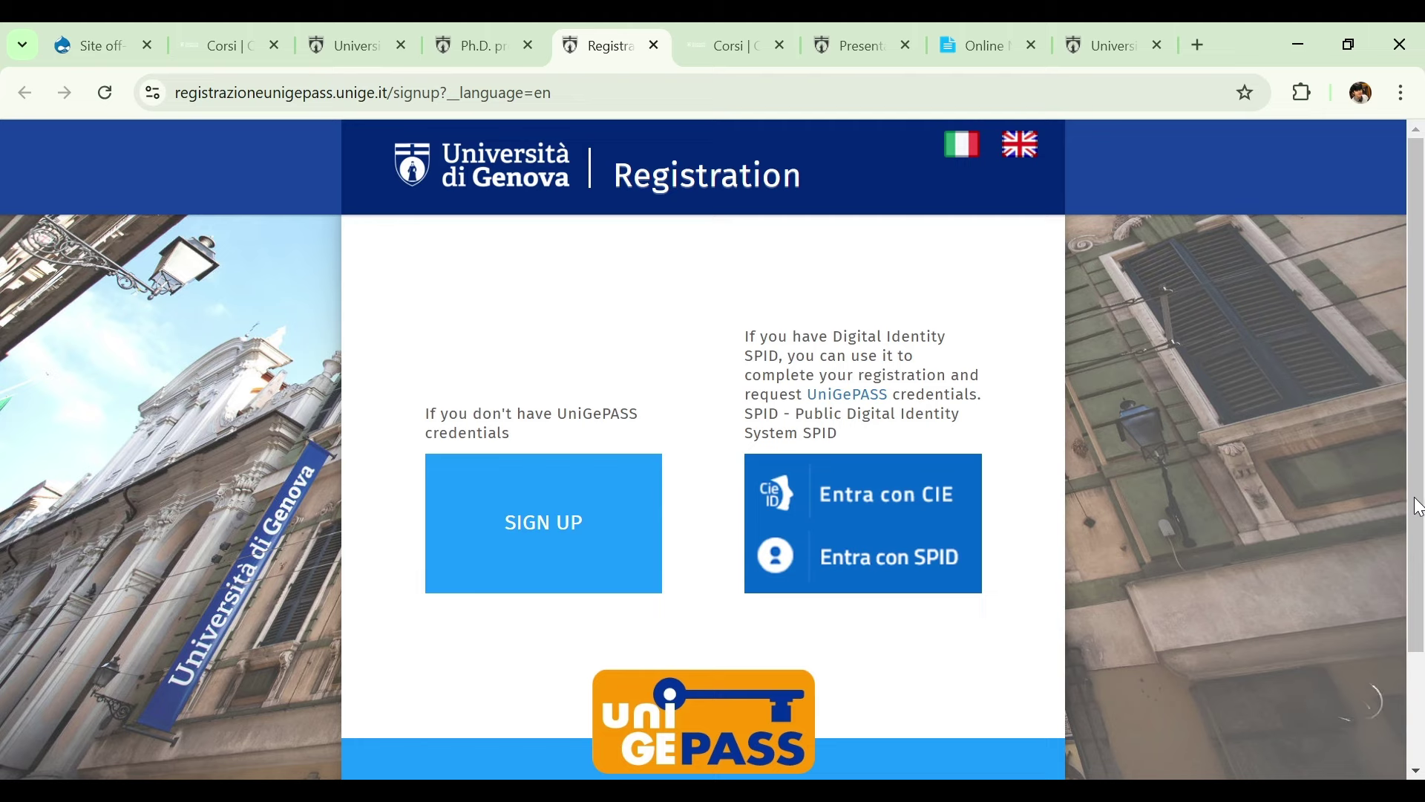
Step: Start a new UniGePASS sign-up, check the birthdate and set the birthplace to foreign country Pakistan
drag(1419, 507, 1423, 557)
click(528, 479)
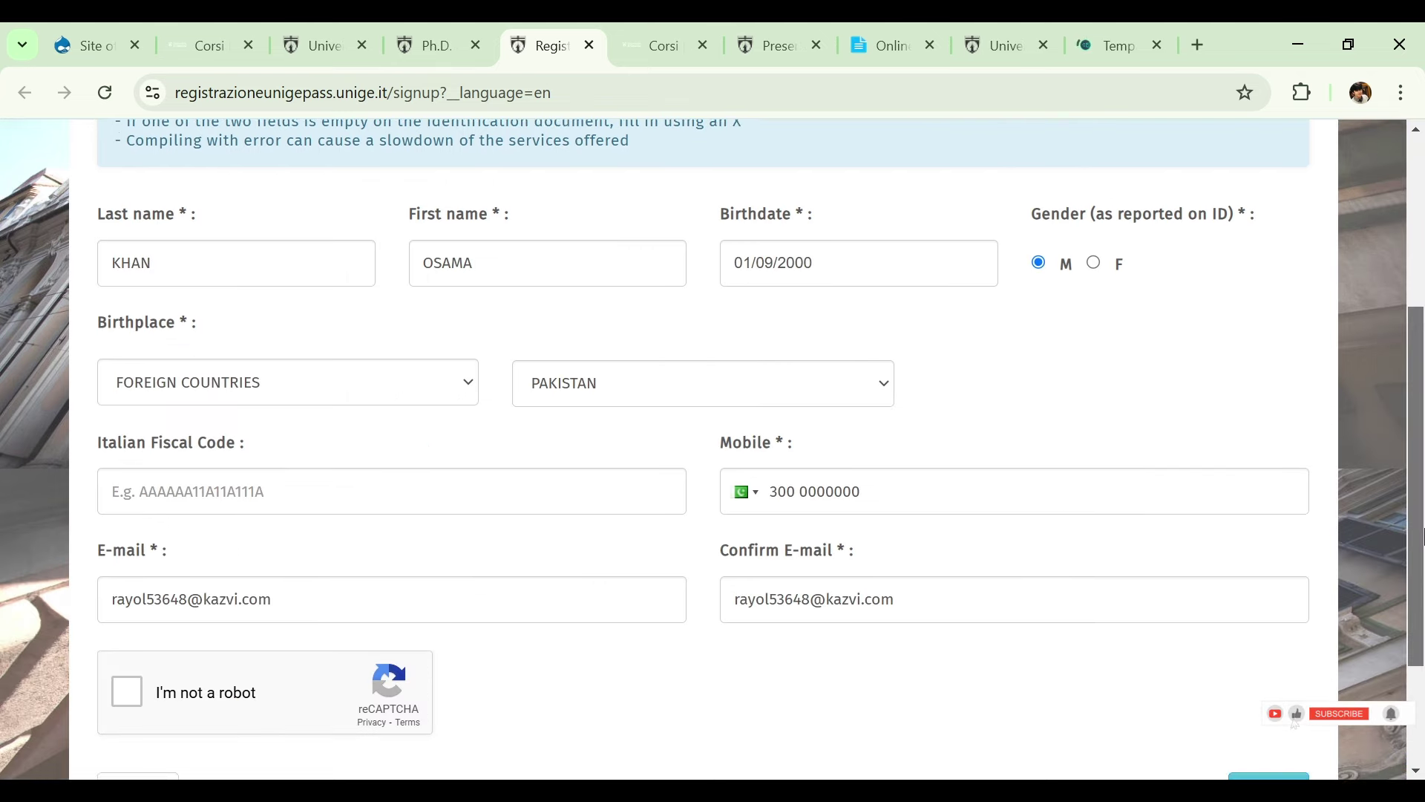
drag(1422, 534, 1423, 511)
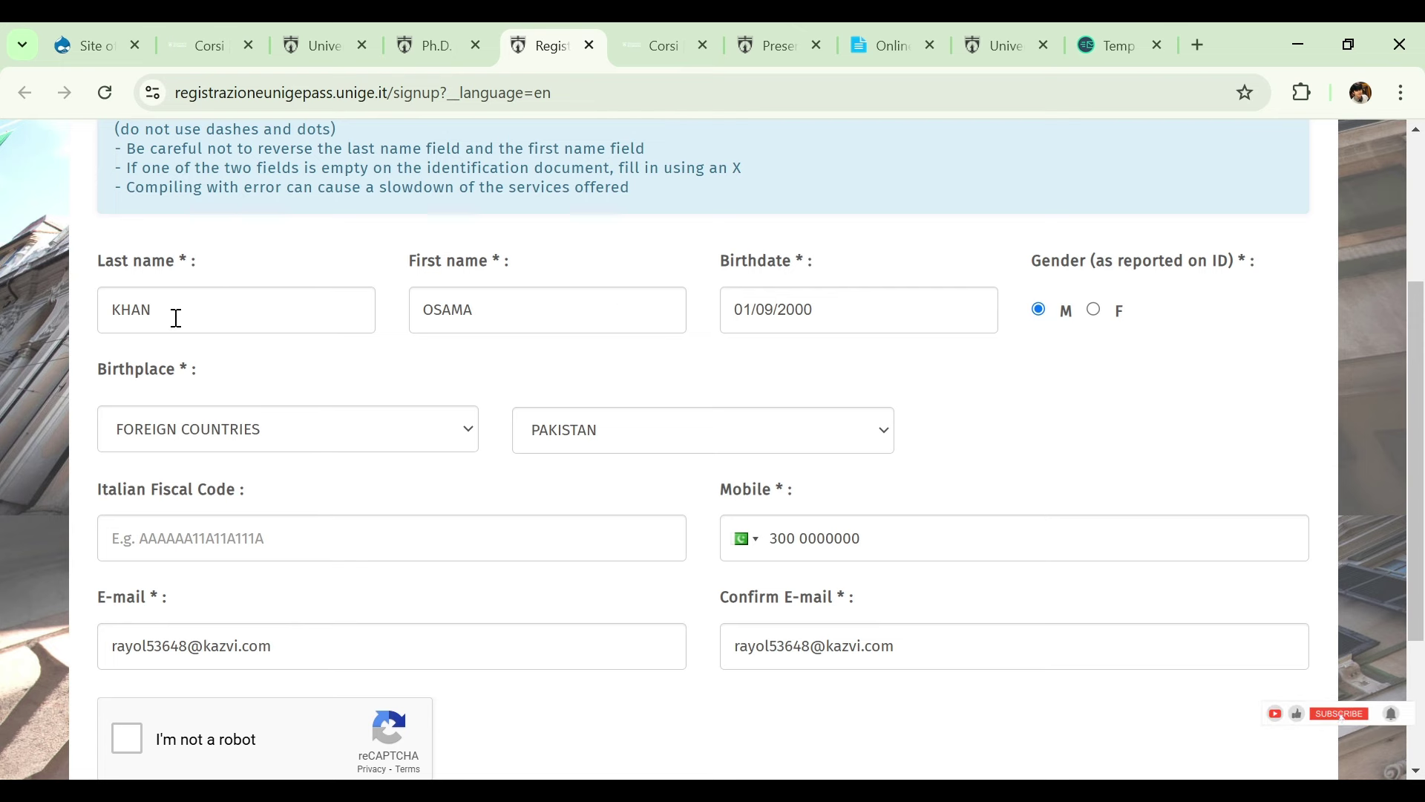
click(920, 310)
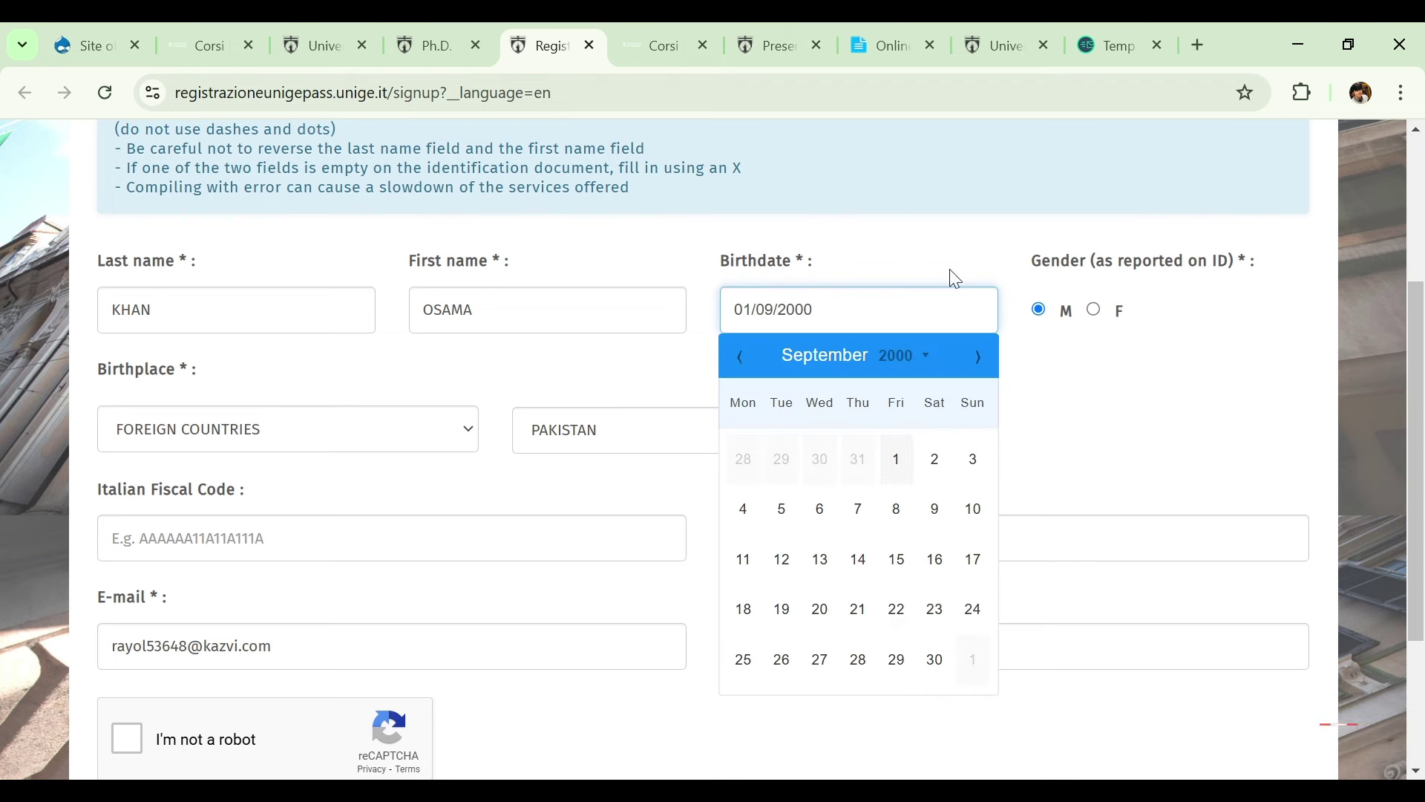
click(1037, 349)
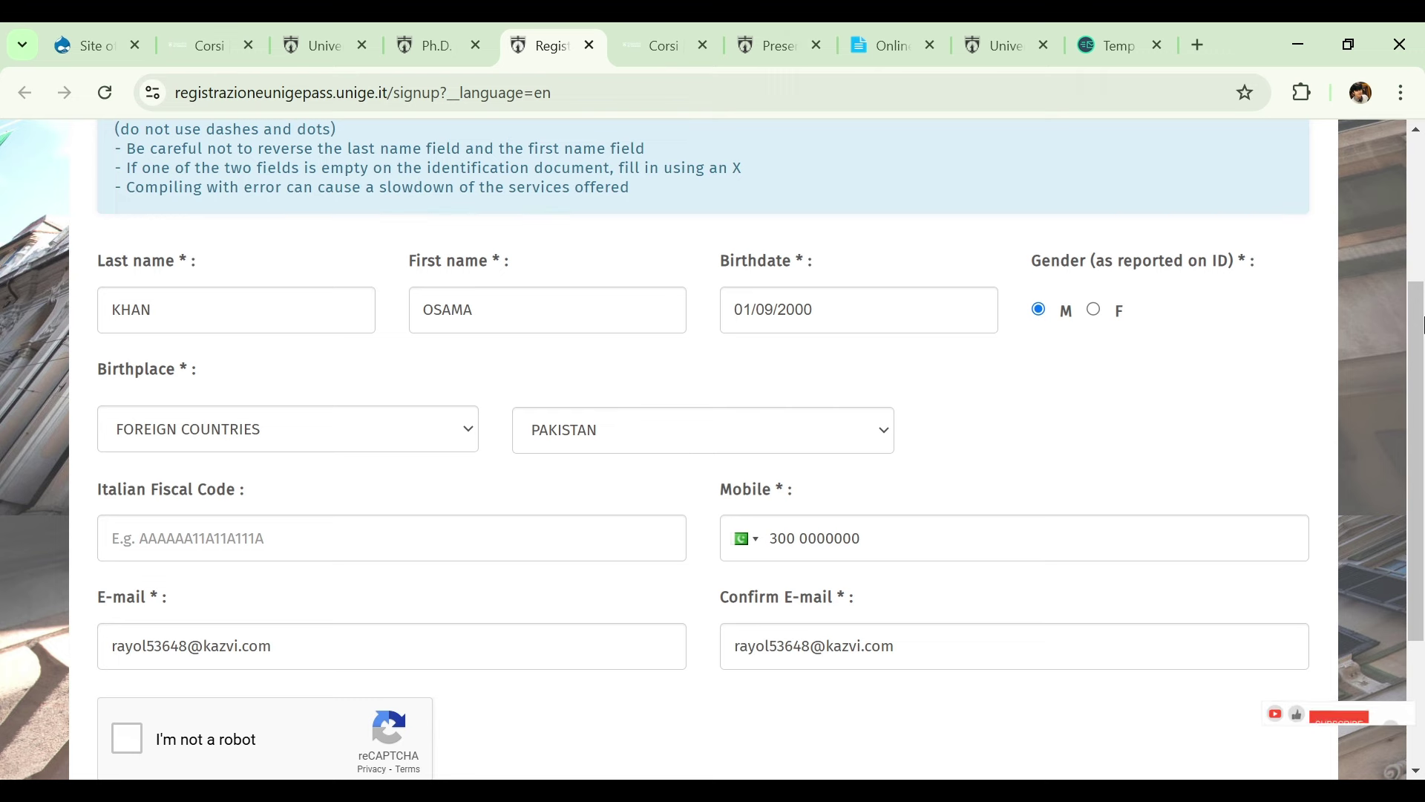
scroll(1421, 324, down, 1)
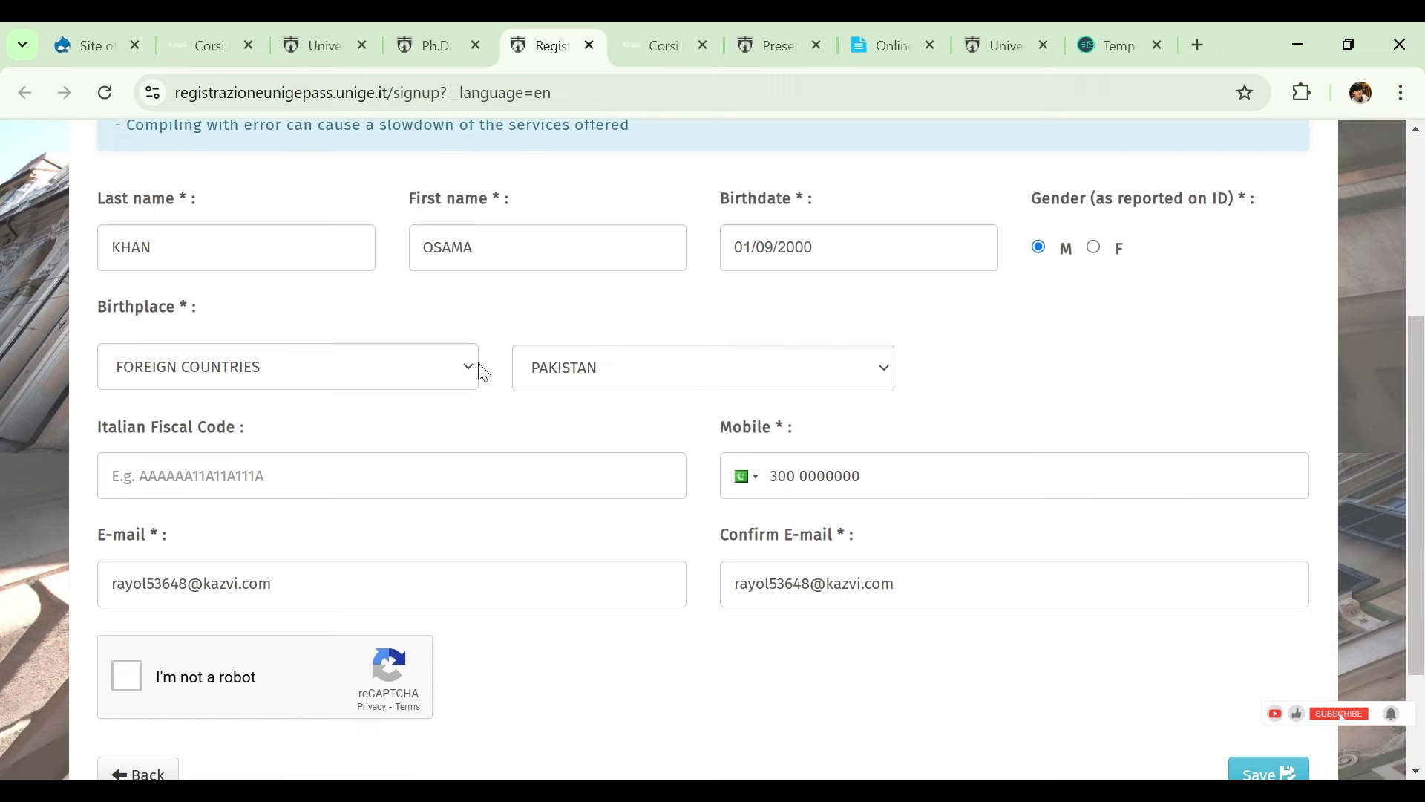
click(388, 370)
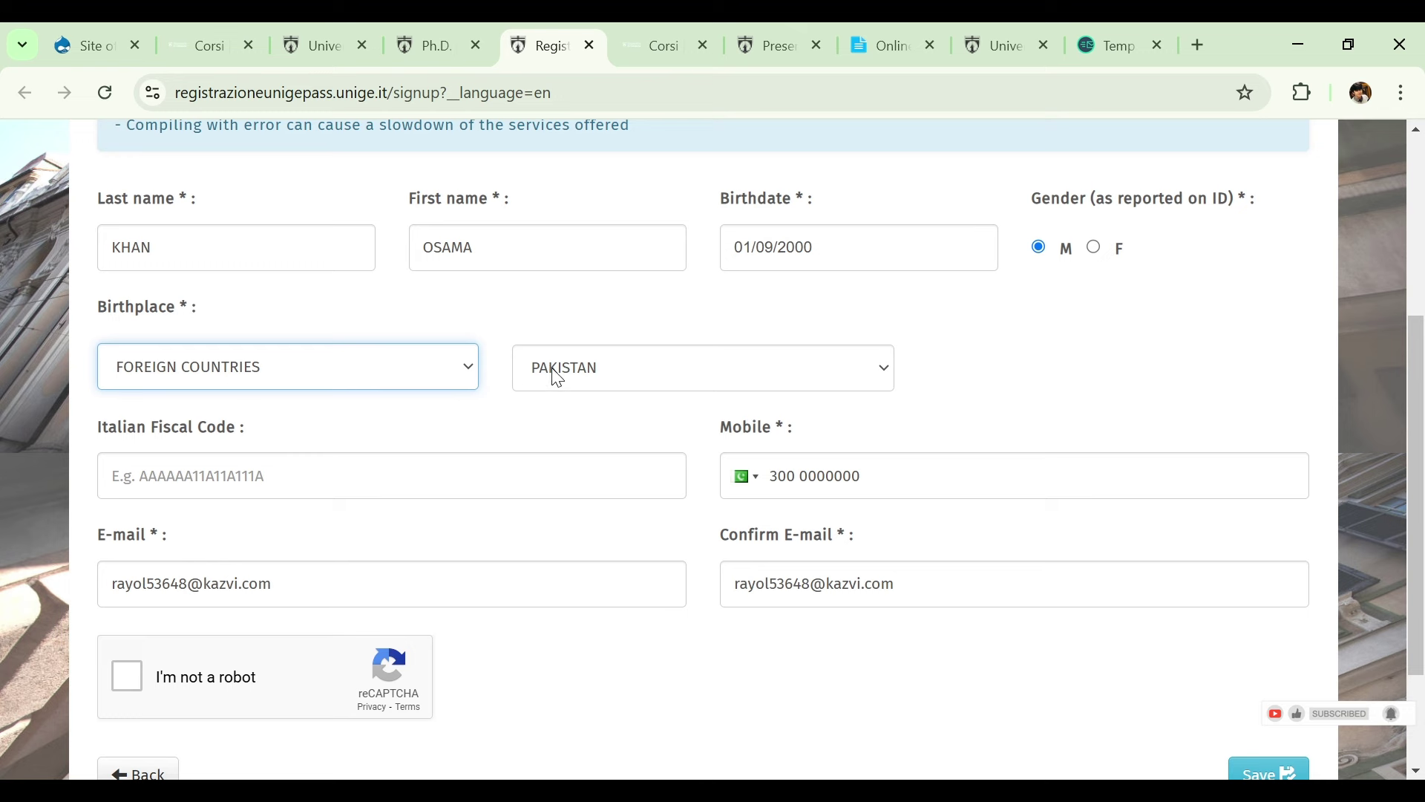
click(836, 372)
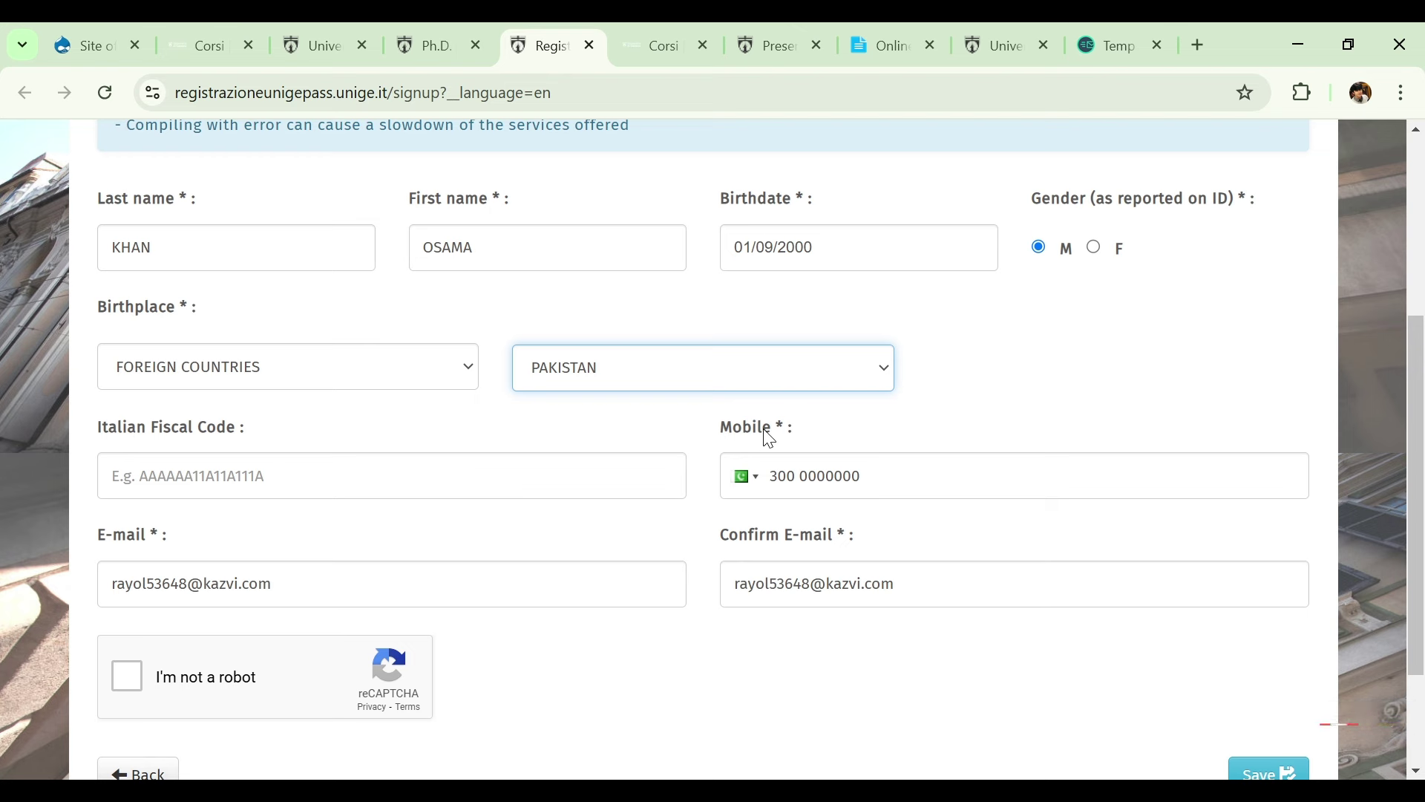
Step: Set the mobile prefix to Pakistan's +92, tick reCAPTCHA and save the registration form
click(745, 492)
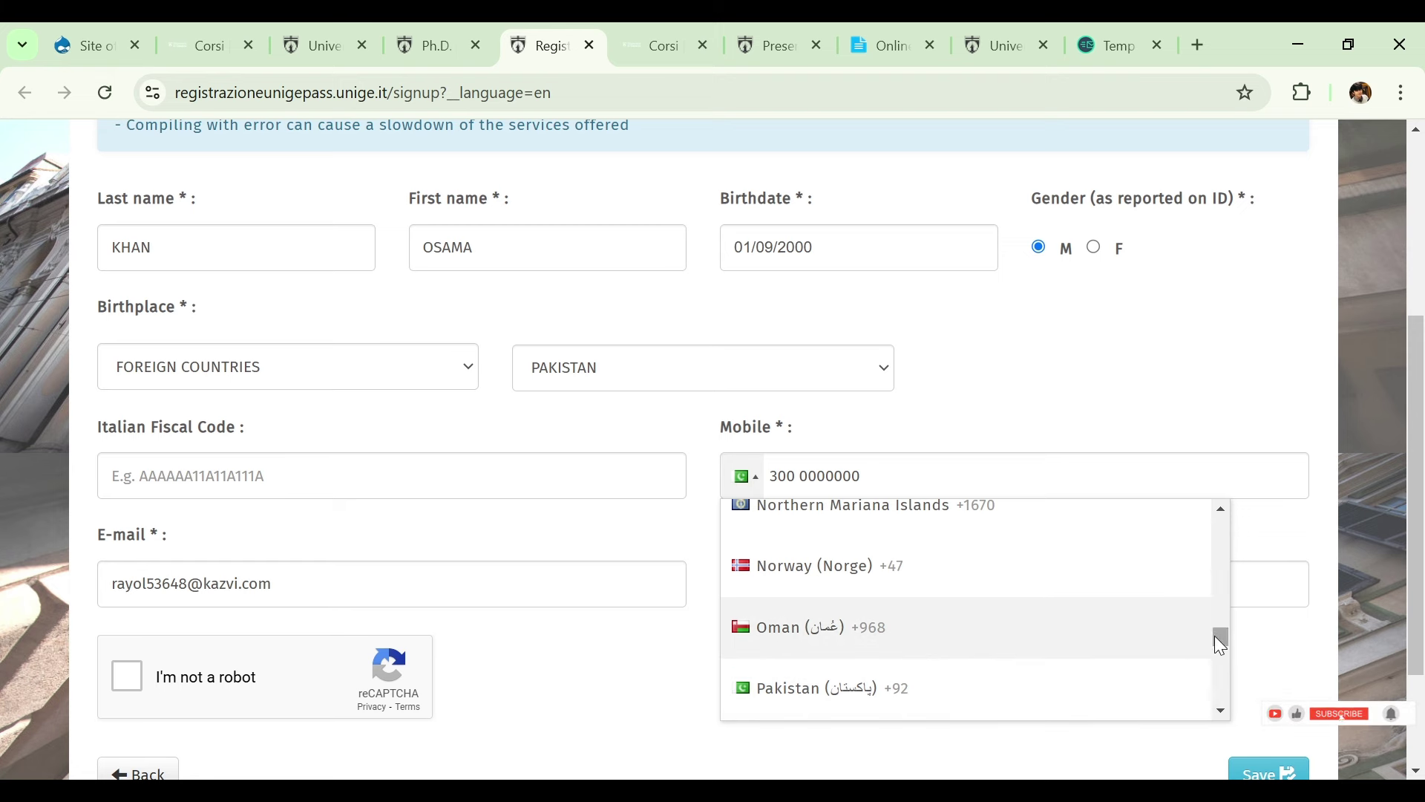
click(1007, 686)
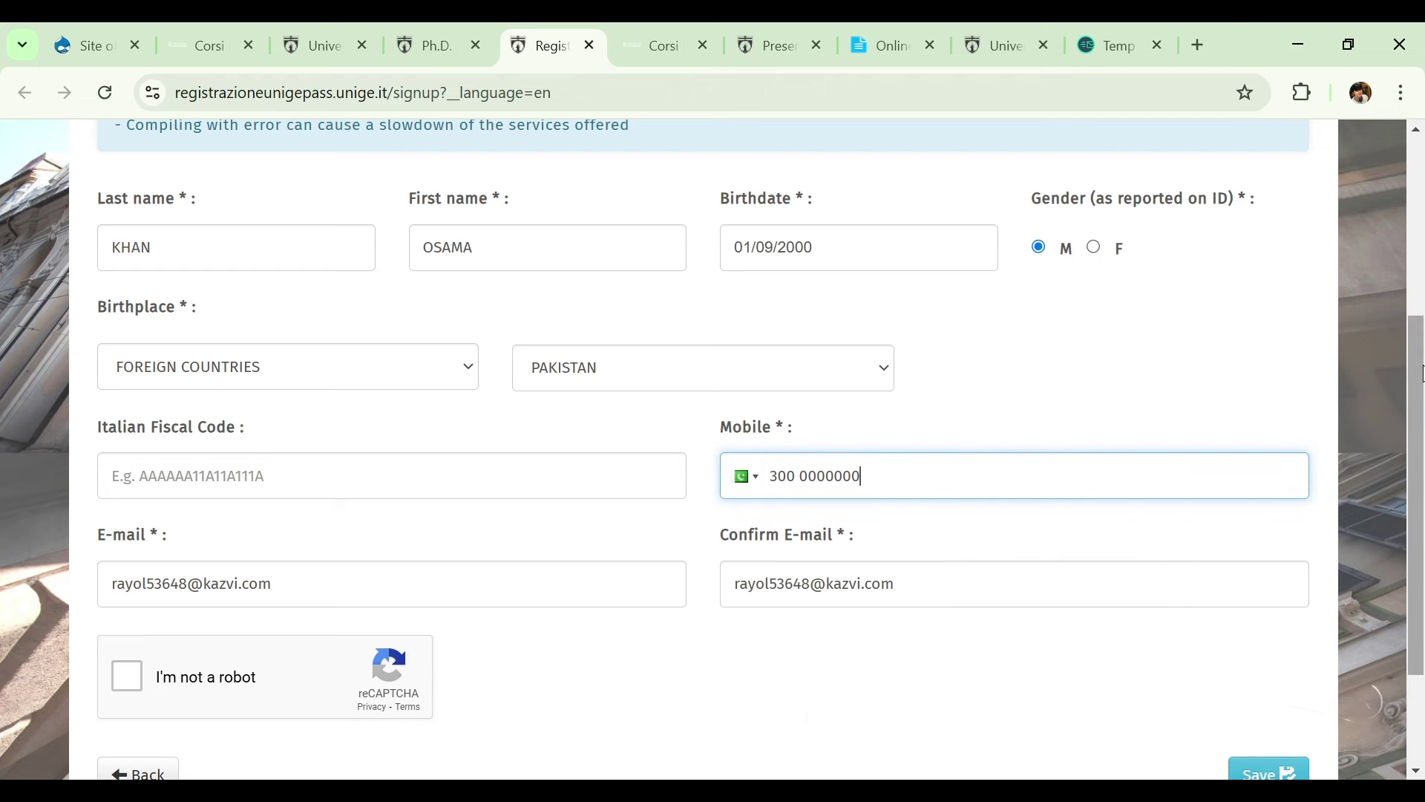
scroll(1422, 373, down, 2)
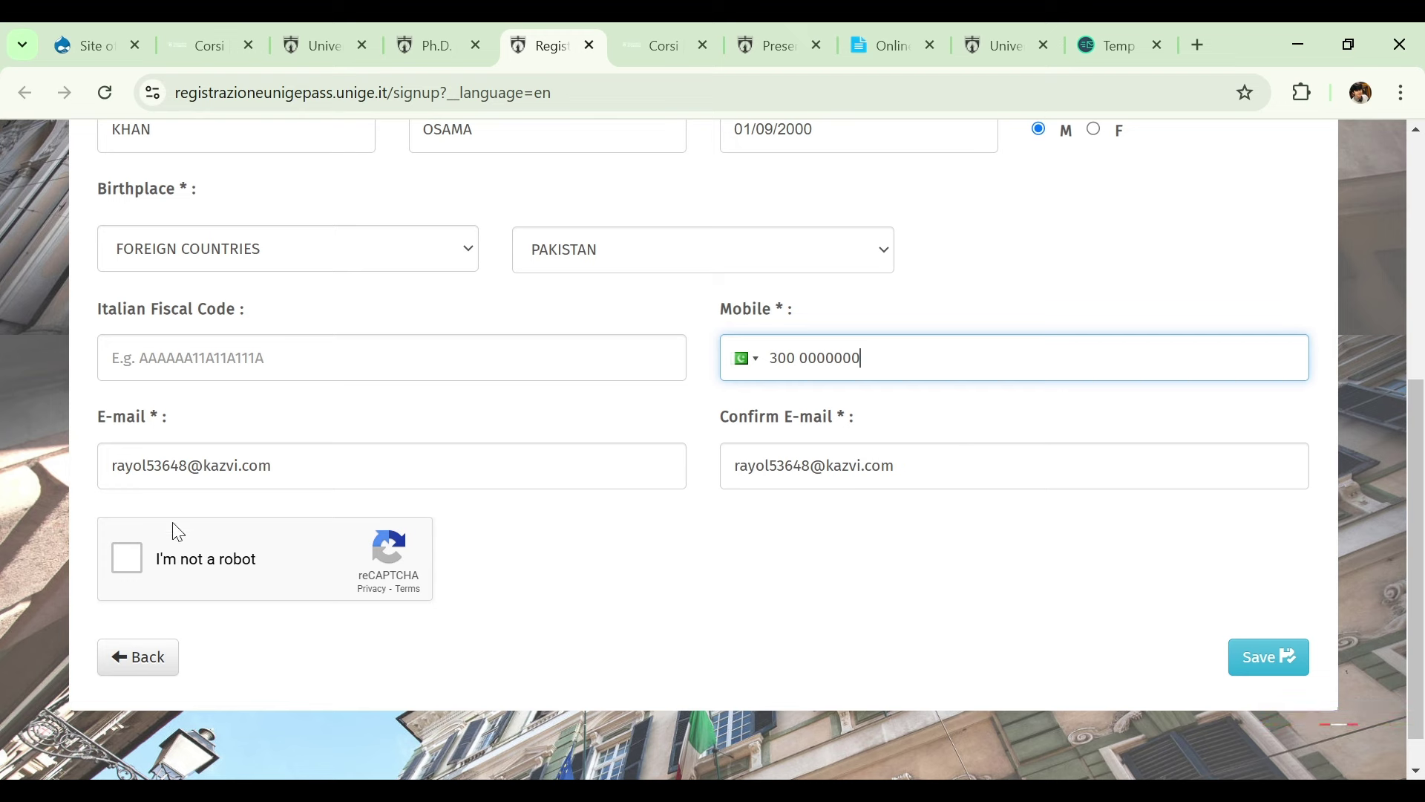
click(123, 558)
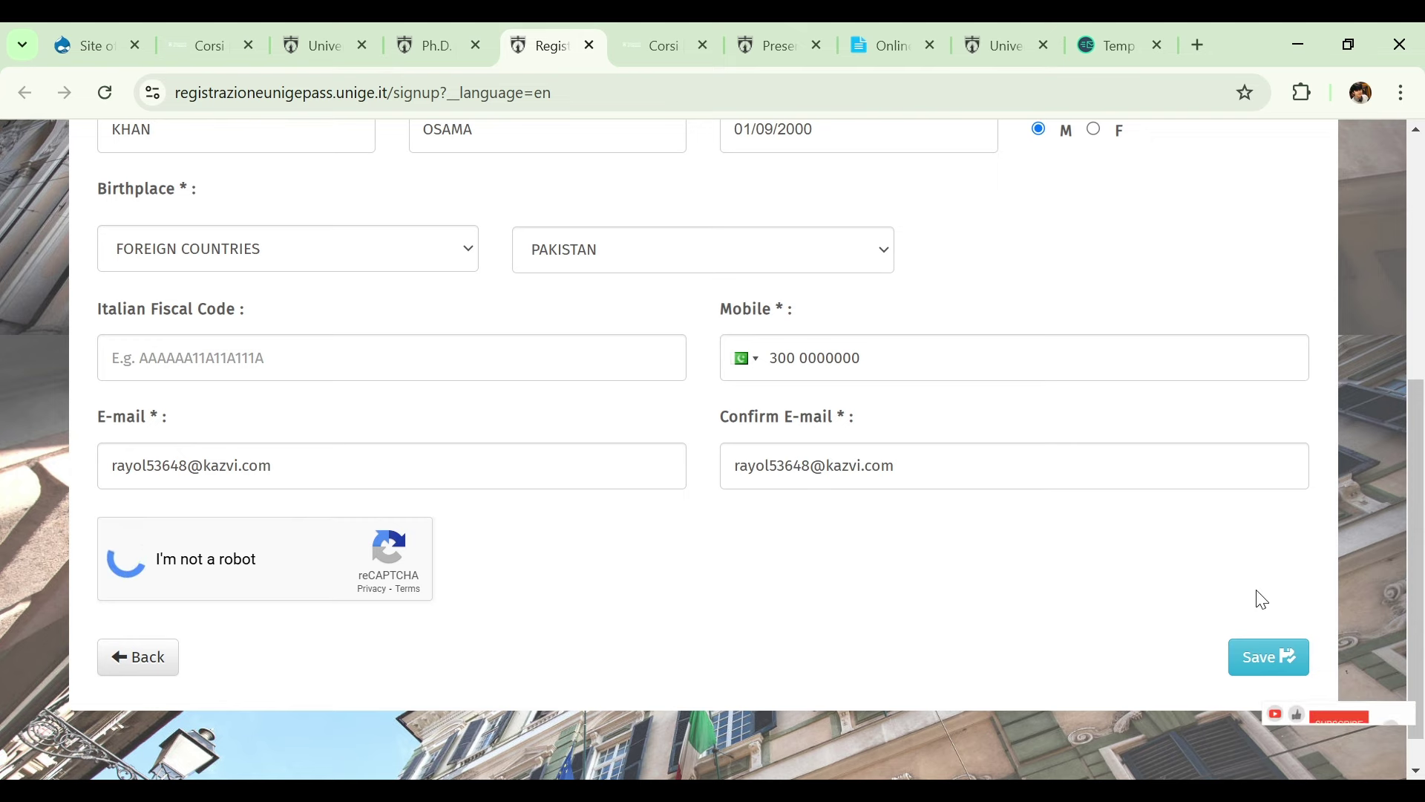
click(1271, 657)
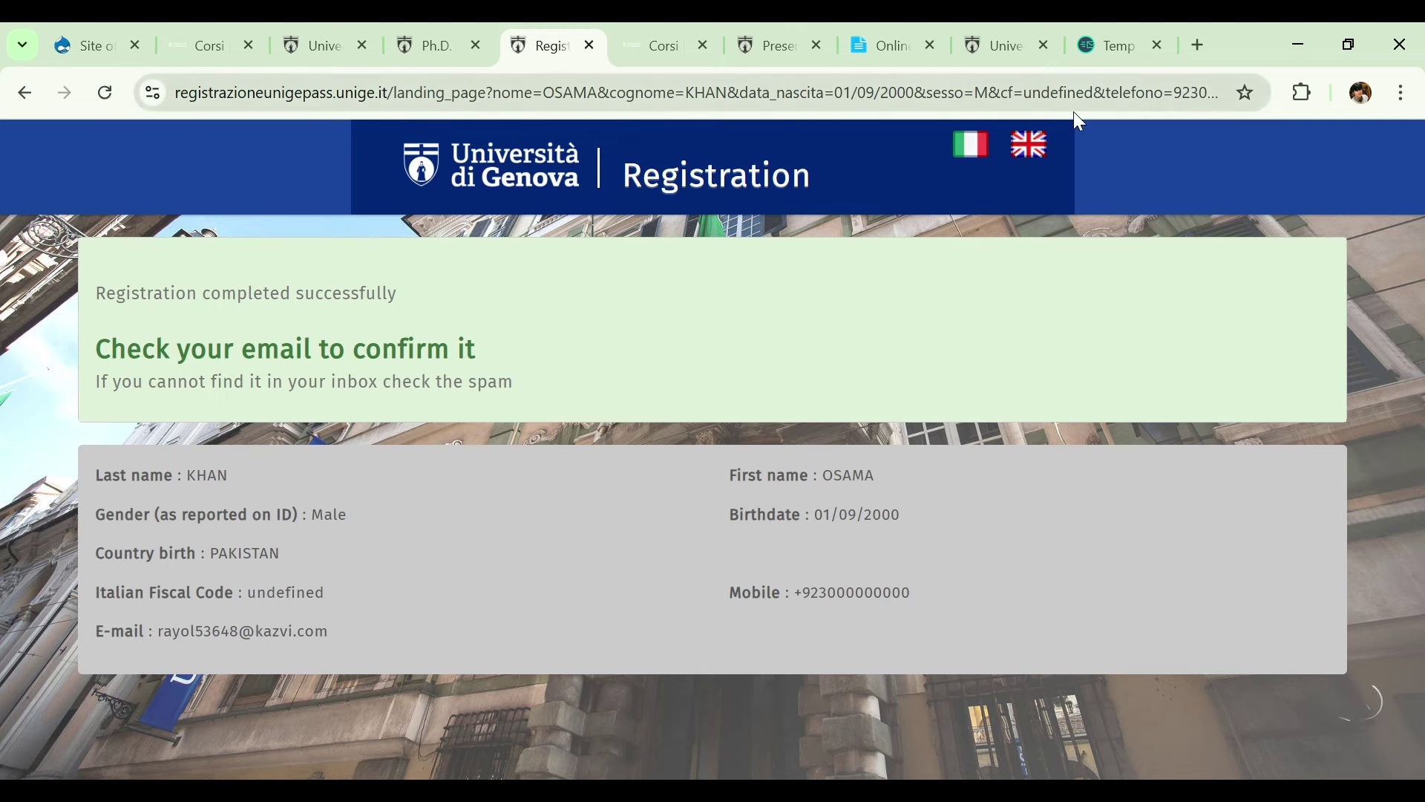
Step: Open the UniGePASS activation email in Temp Mail and follow its confirmation link
click(1106, 45)
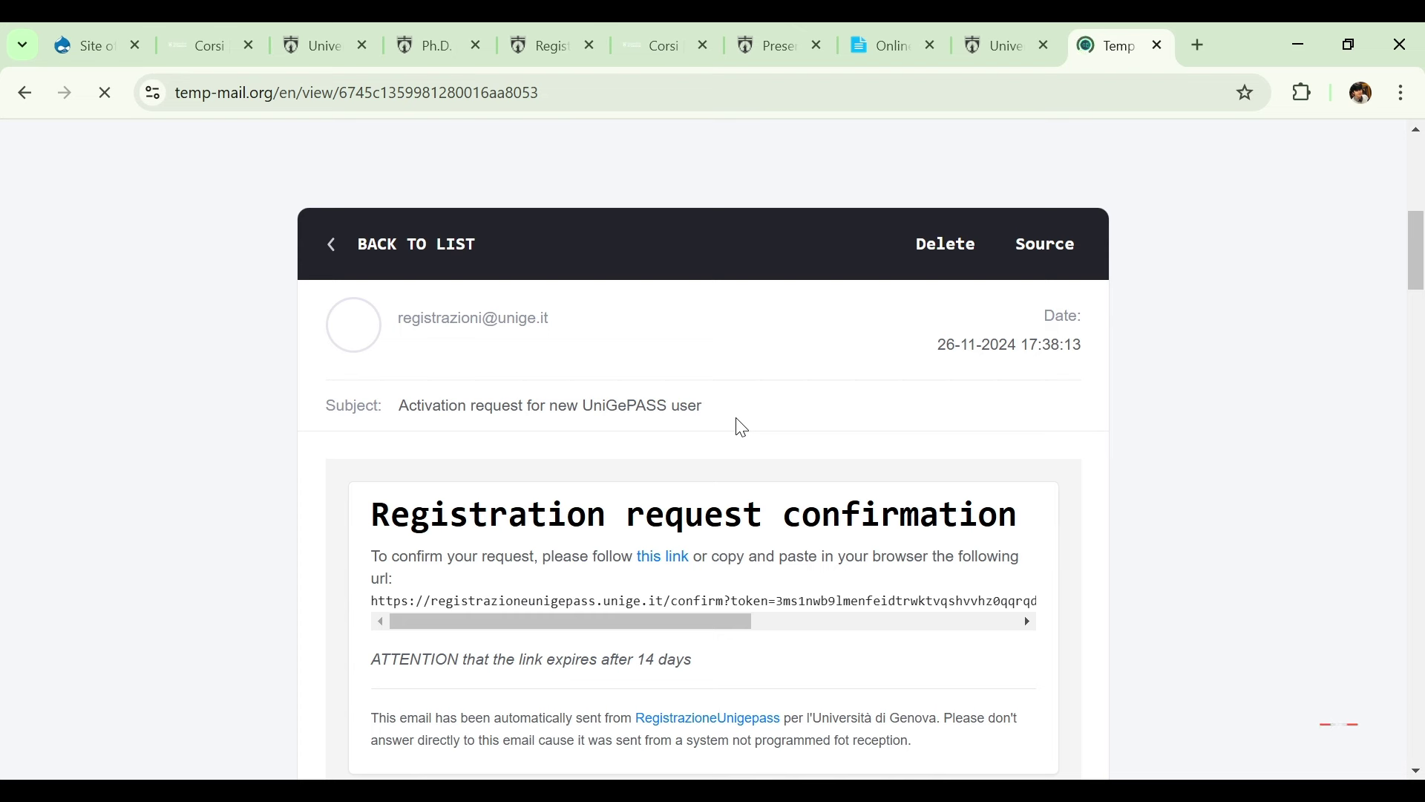
click(674, 567)
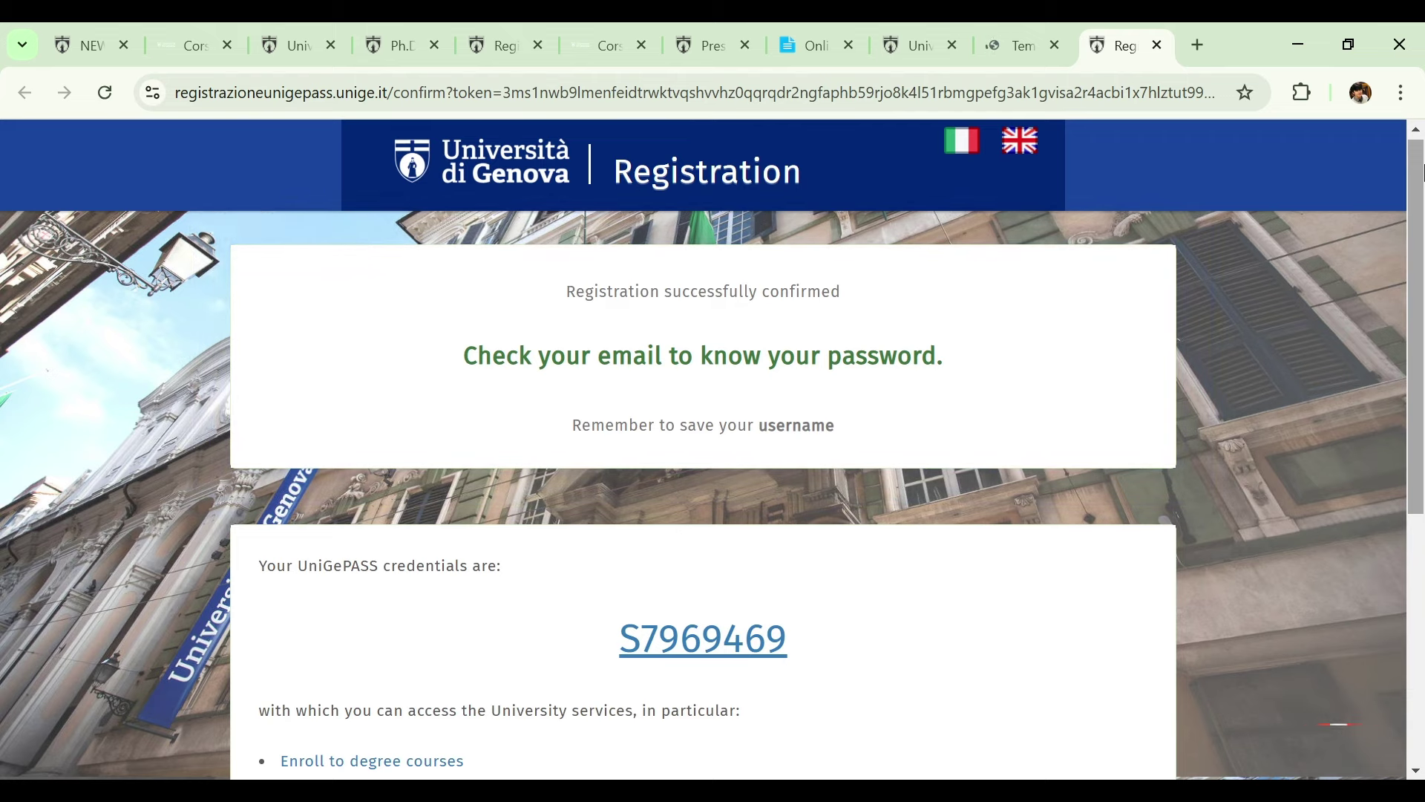
Step: Return to the pre-assessment page and log into UniGeApply with the new UniGePASS username and password
click(86, 40)
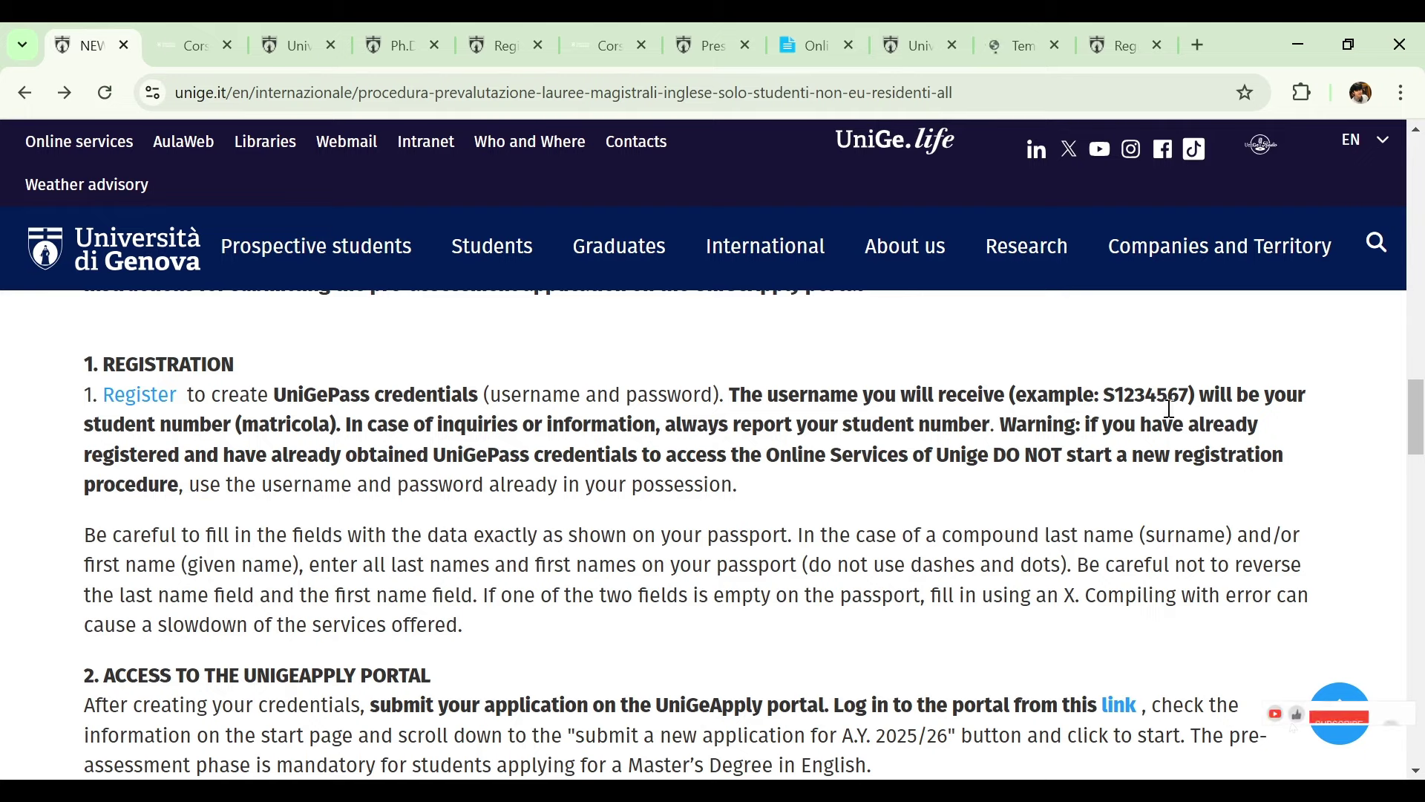
drag(1421, 407, 1421, 419)
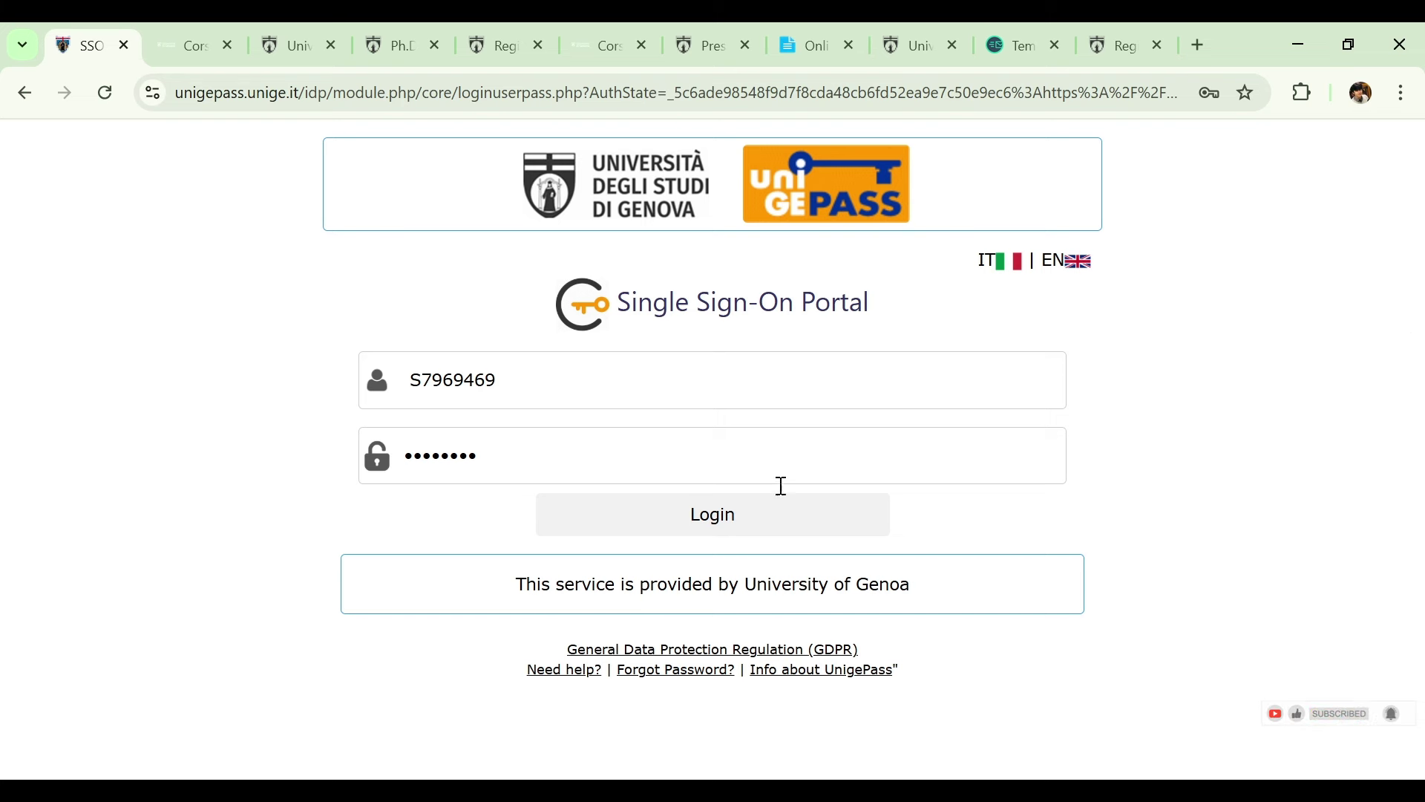
click(769, 522)
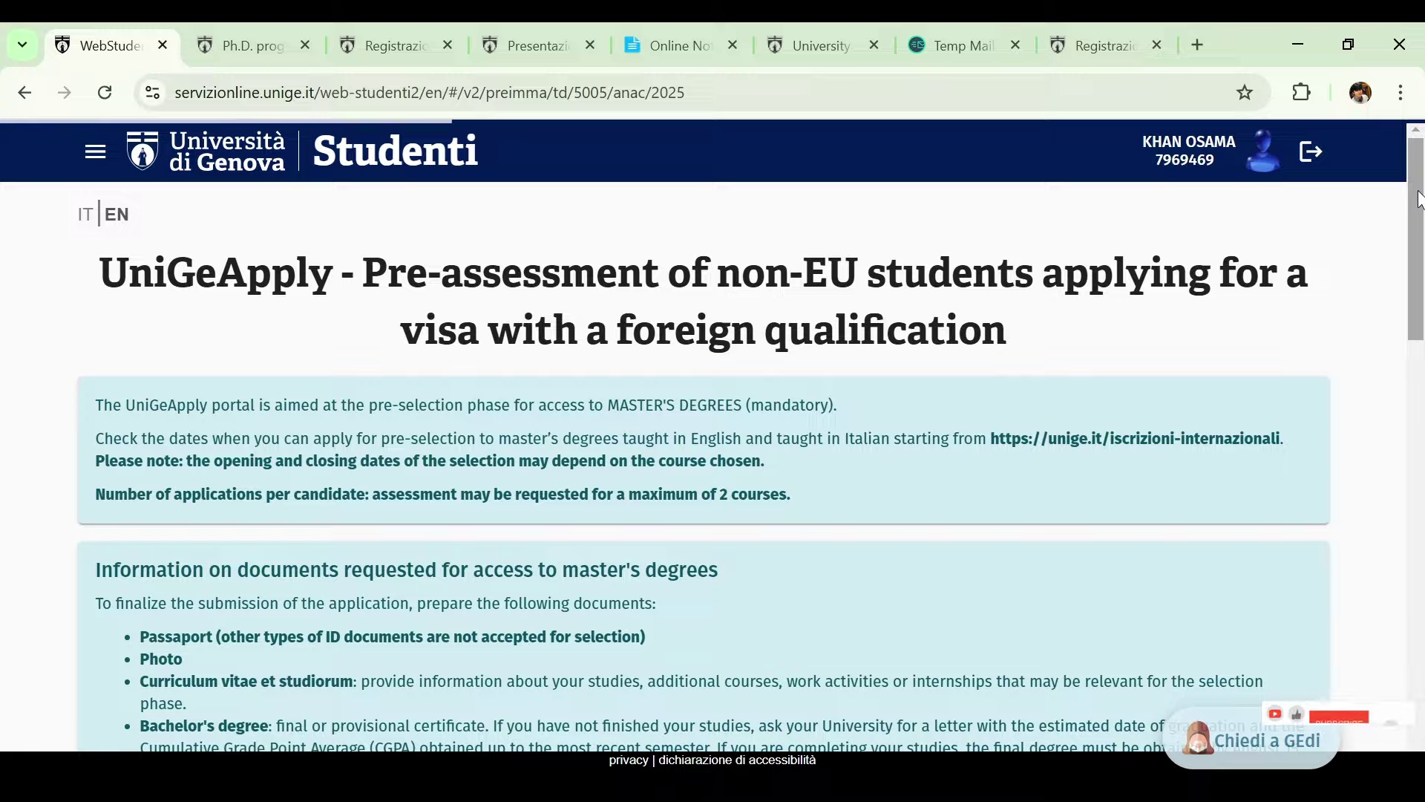
Step: Scroll down the UniGeApply page and submit a new application for A.Y. 2025/2026
mouse_move(1419, 199)
mouse_down()
mouse_move(1421, 465)
mouse_move(1418, 186)
mouse_up()
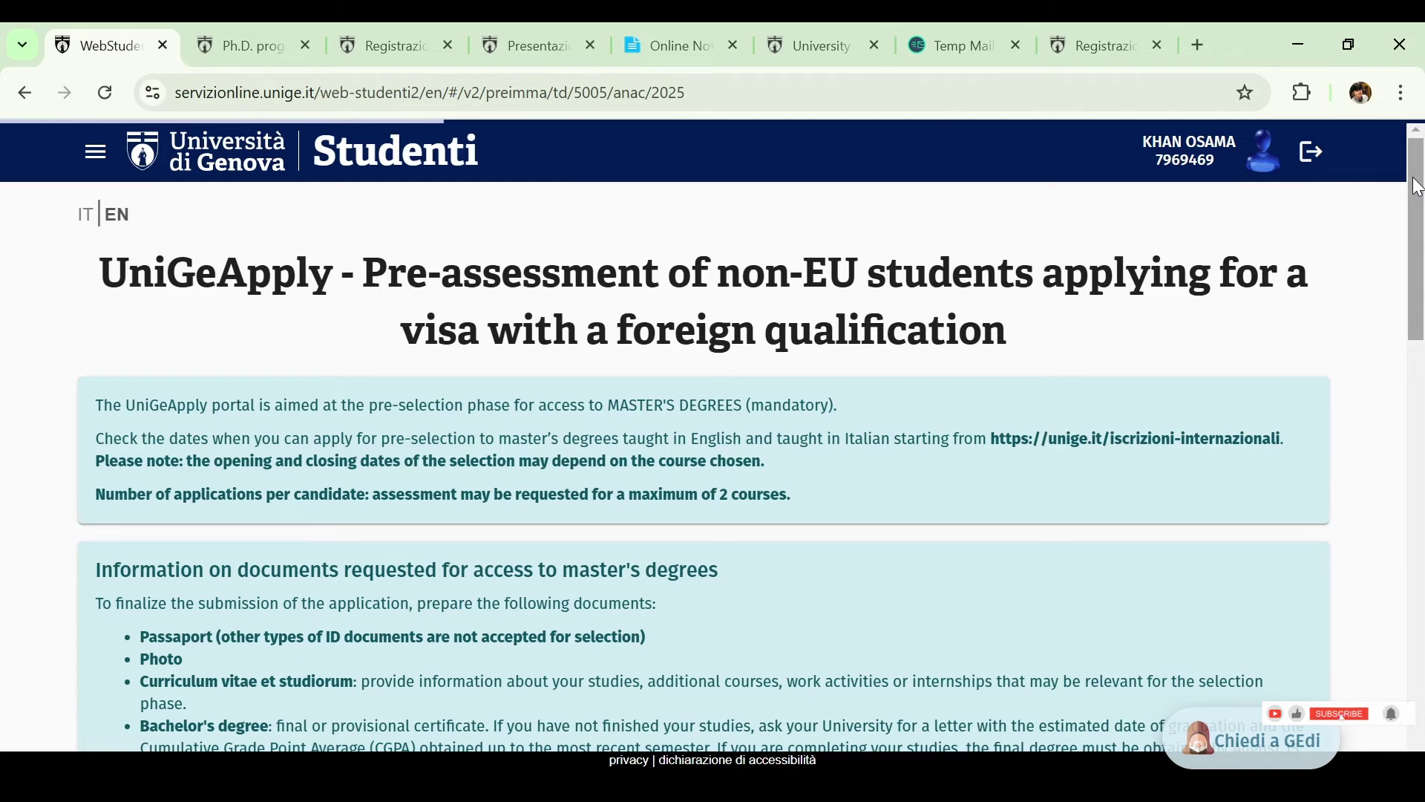
drag(1418, 187, 1396, 564)
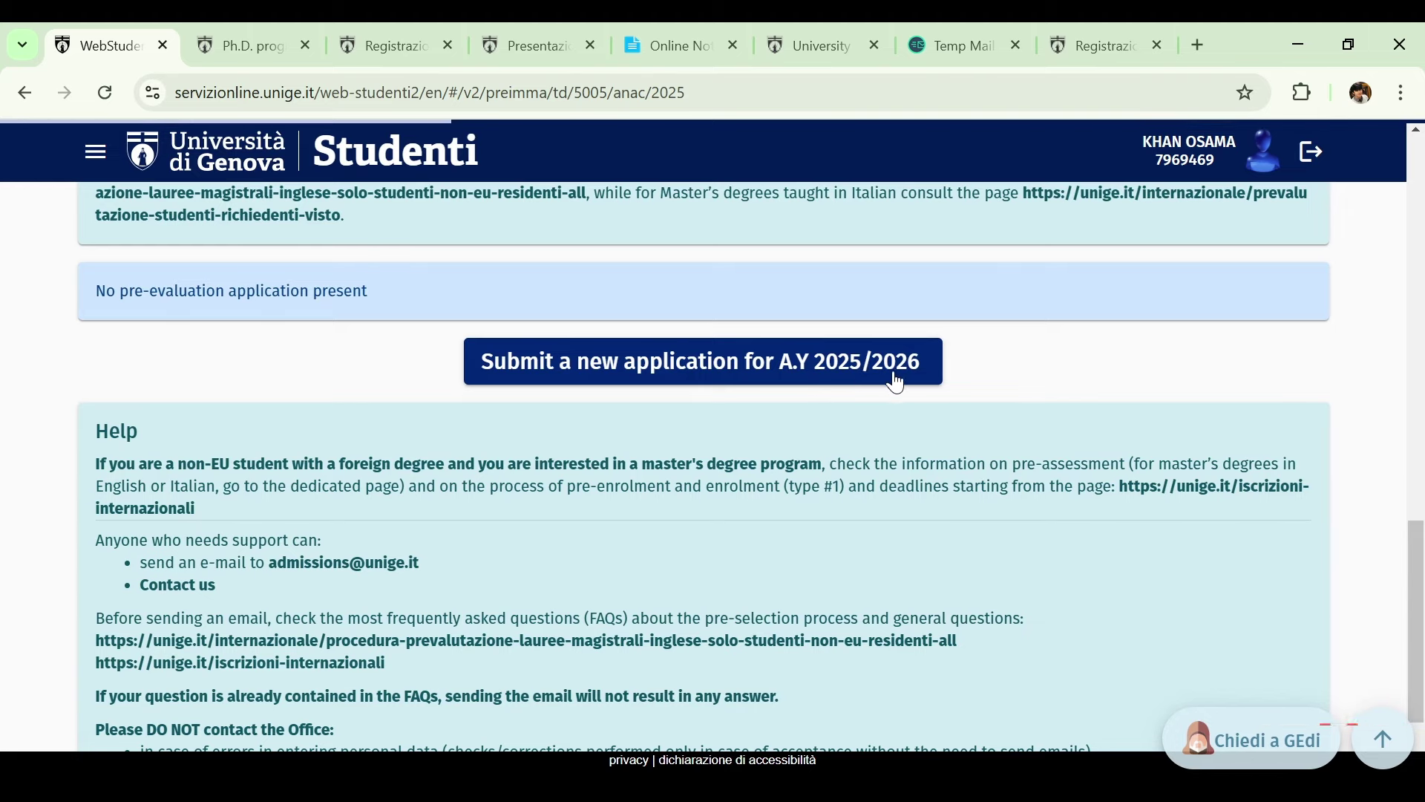
click(853, 364)
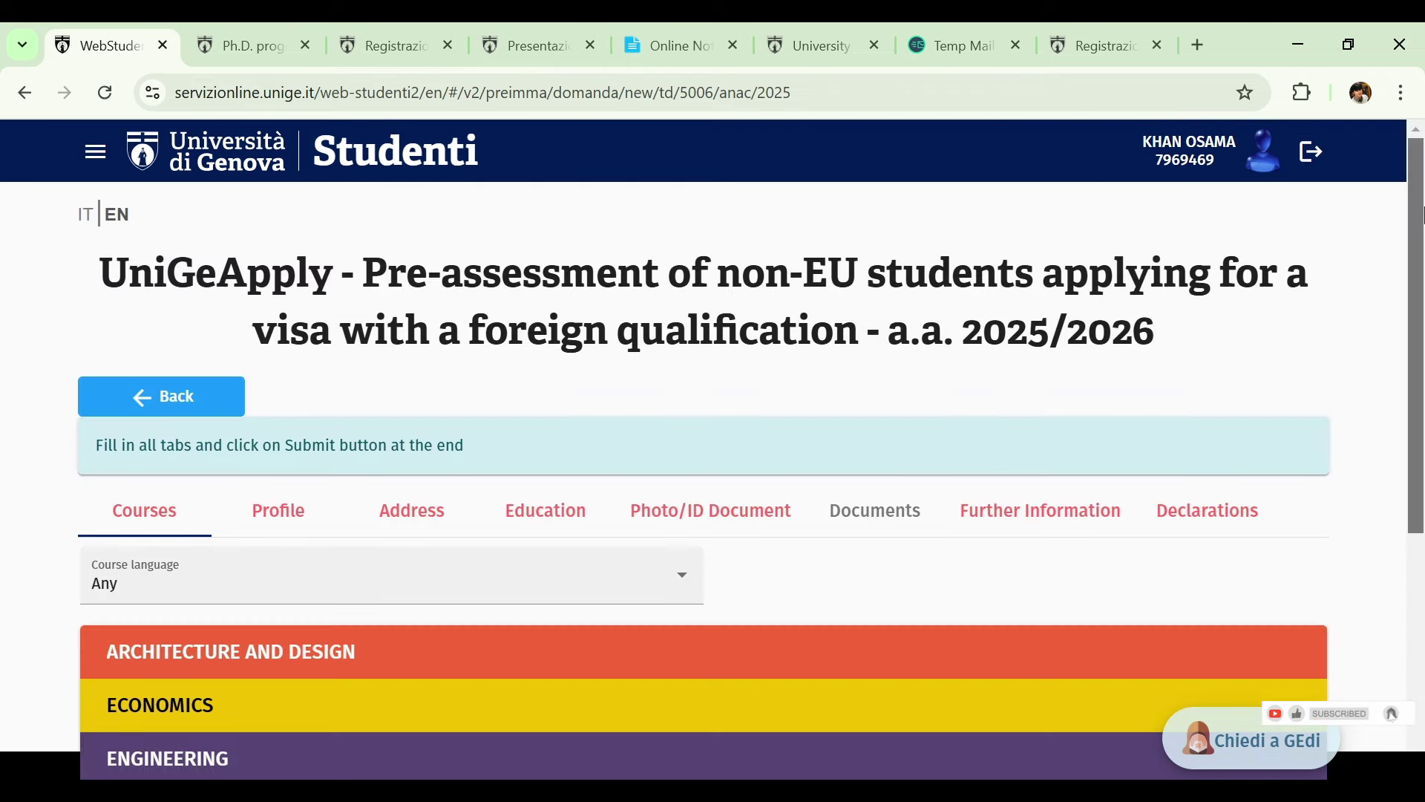
Step: Filter courses to English-taught ones and tick the Economics and Data Science master's course
drag(1422, 215, 1415, 377)
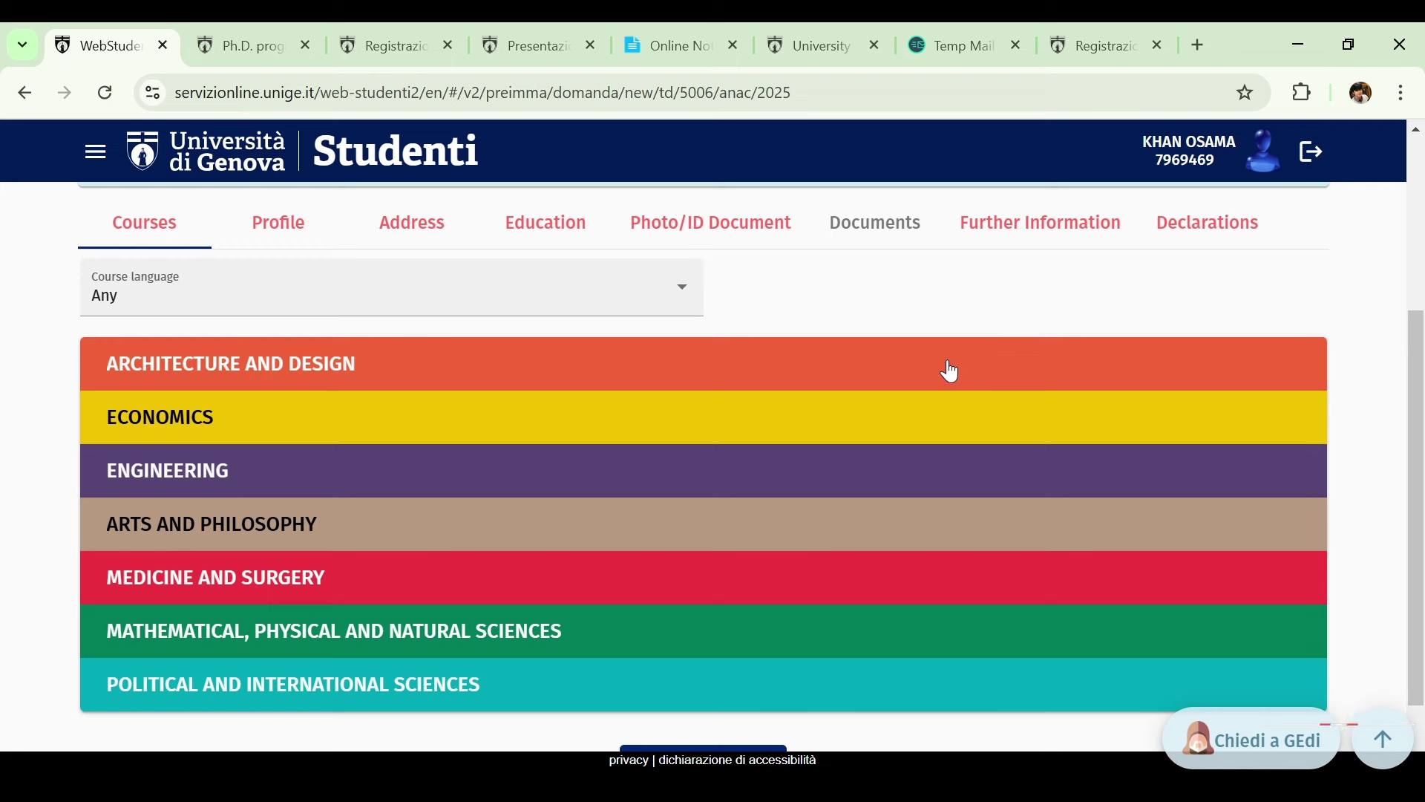
click(455, 313)
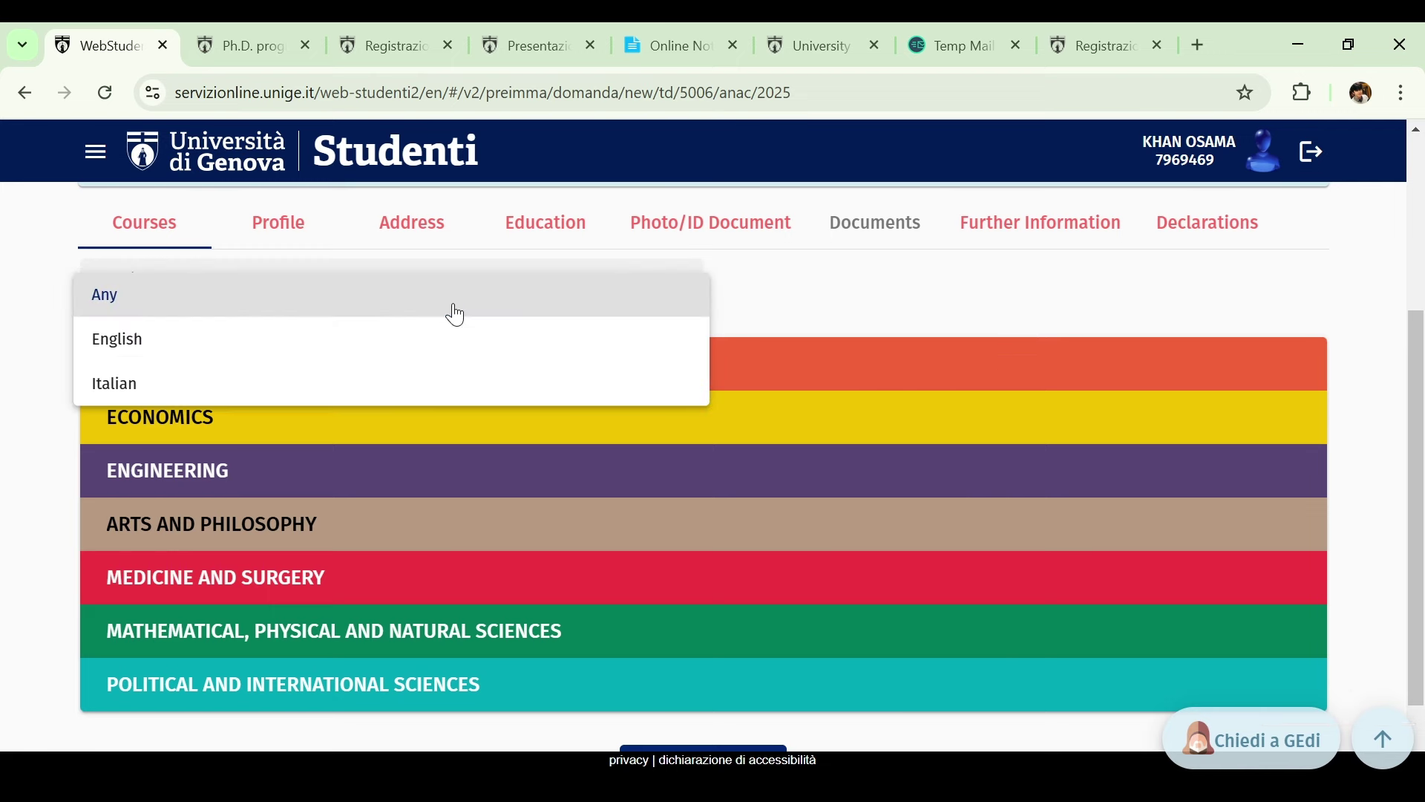
click(327, 349)
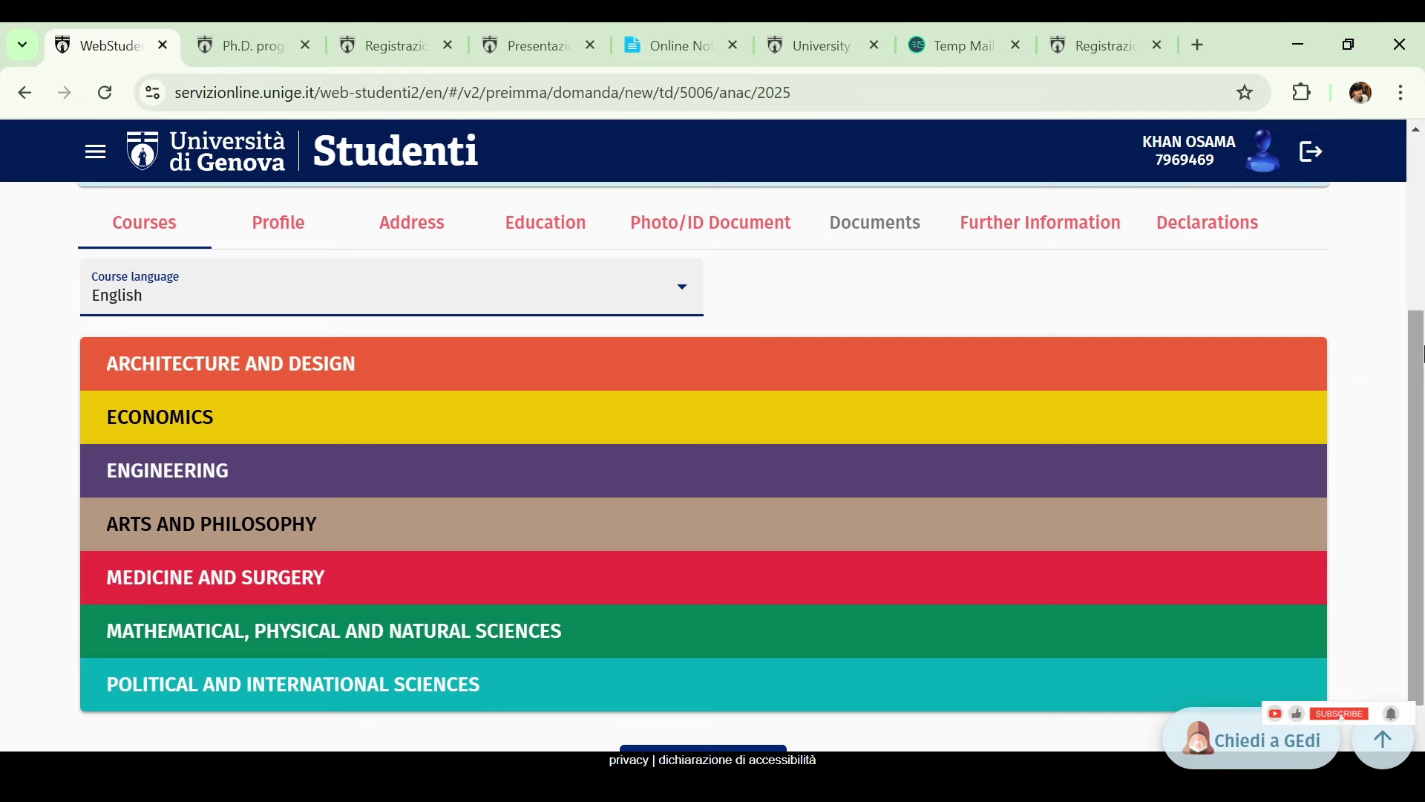
scroll(645, 432, down, 1)
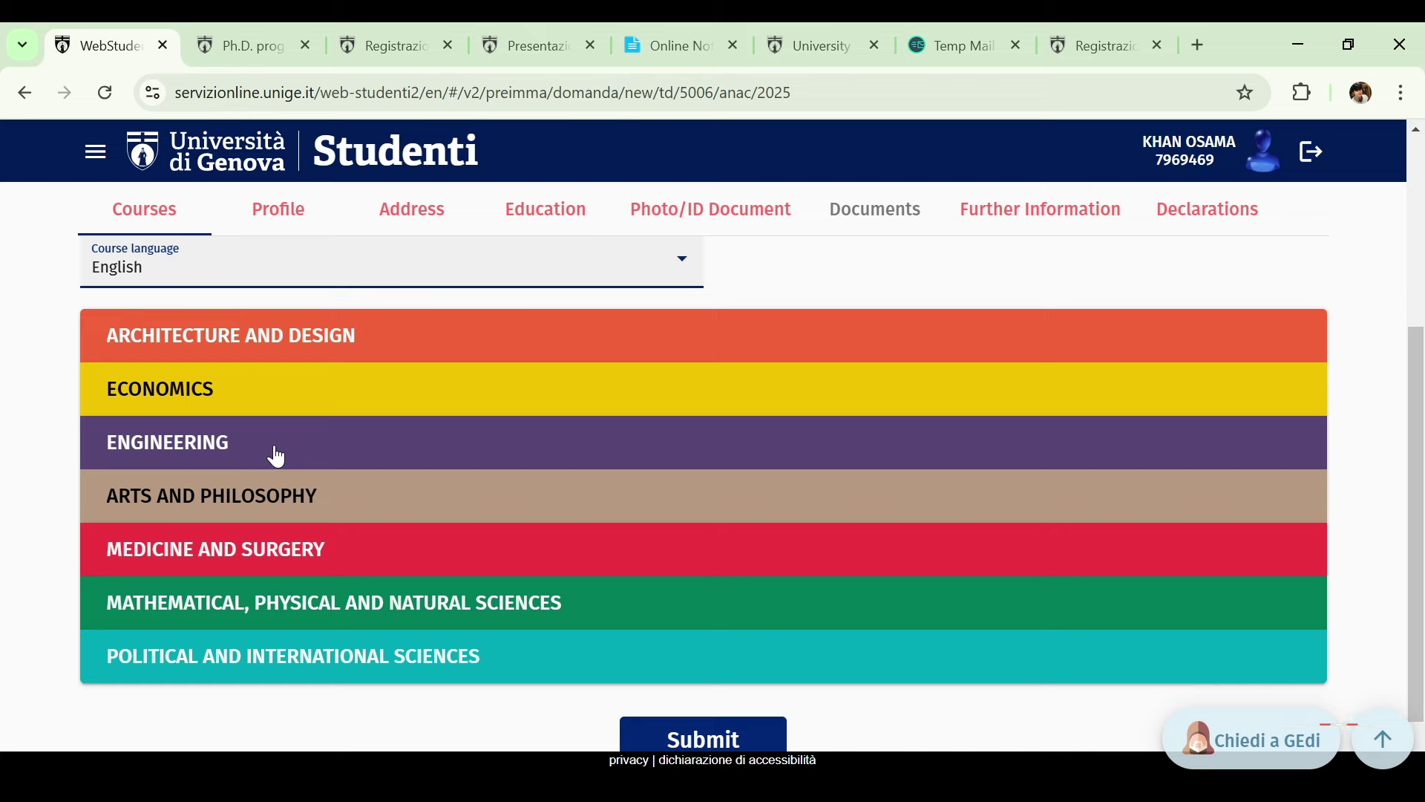
click(180, 391)
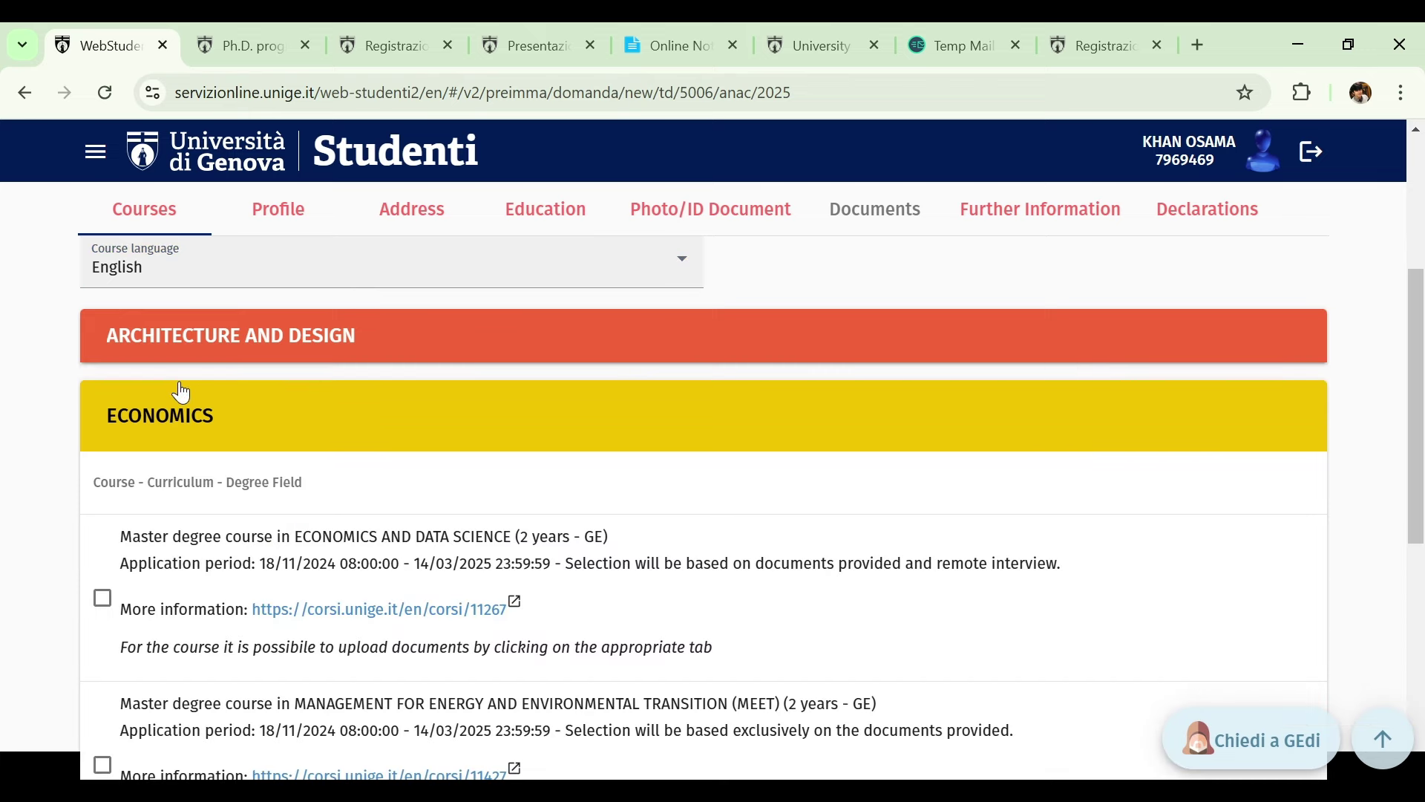
scroll(181, 391, down, 1)
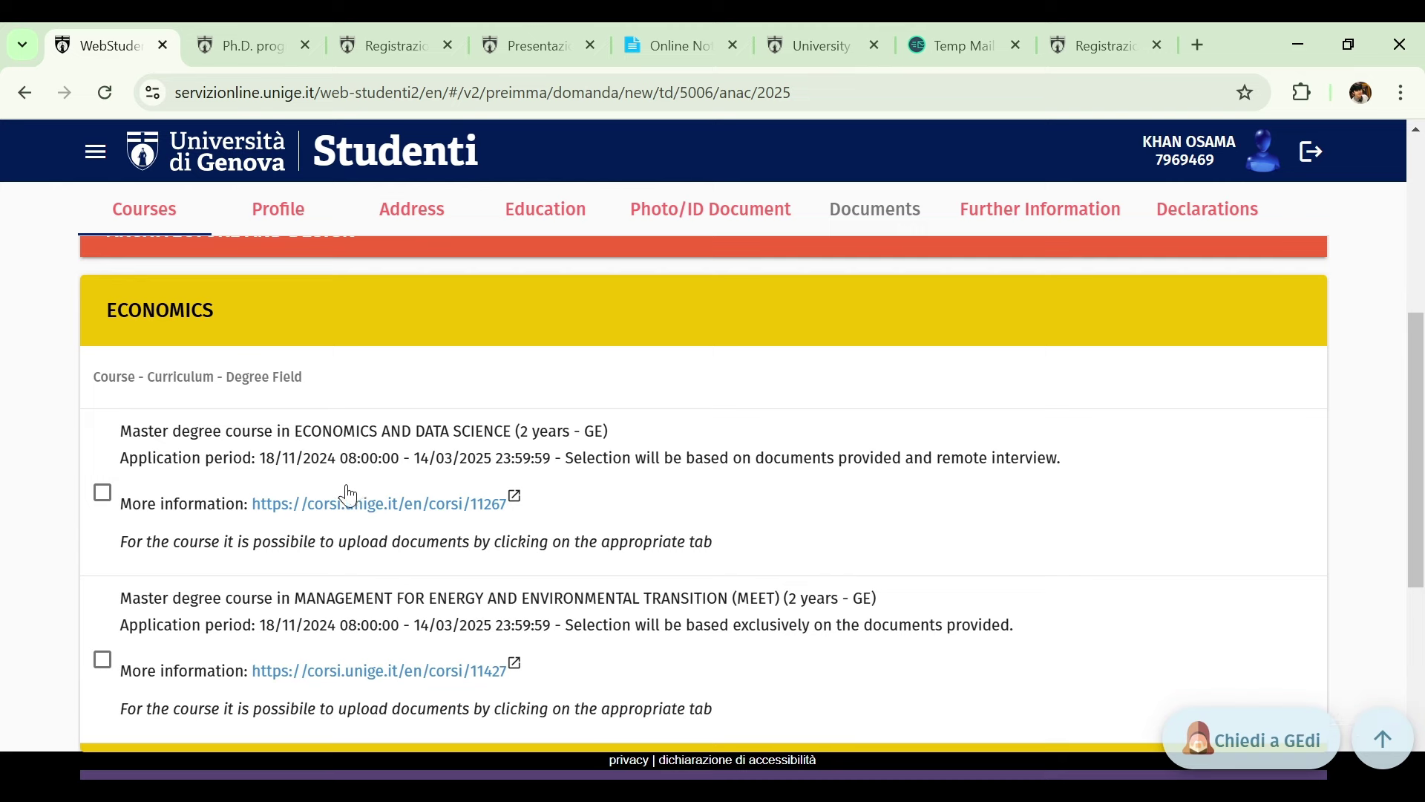
click(103, 492)
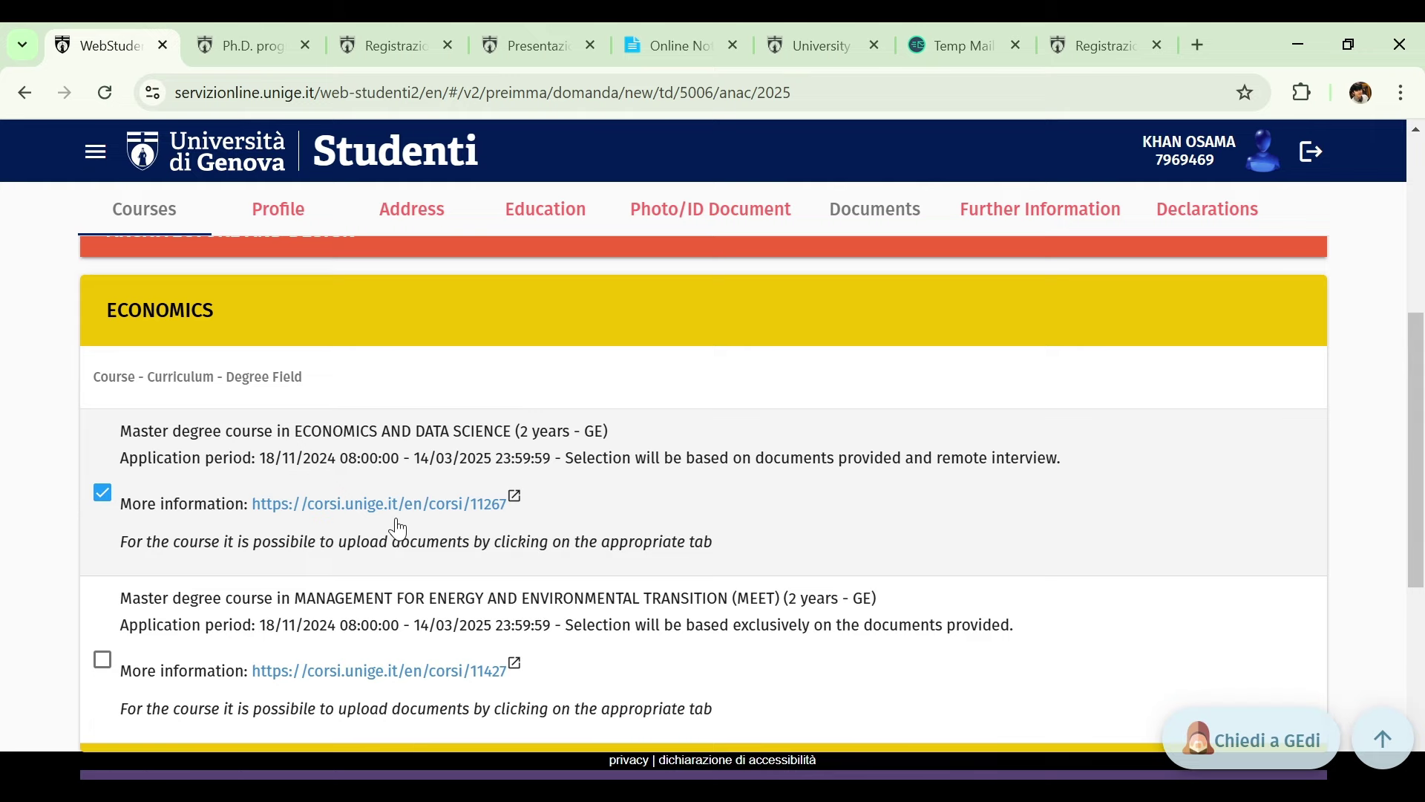
Step: Recheck the Economics and Engineering course lists to verify the choice, then move to Profile
click(386, 336)
click(222, 377)
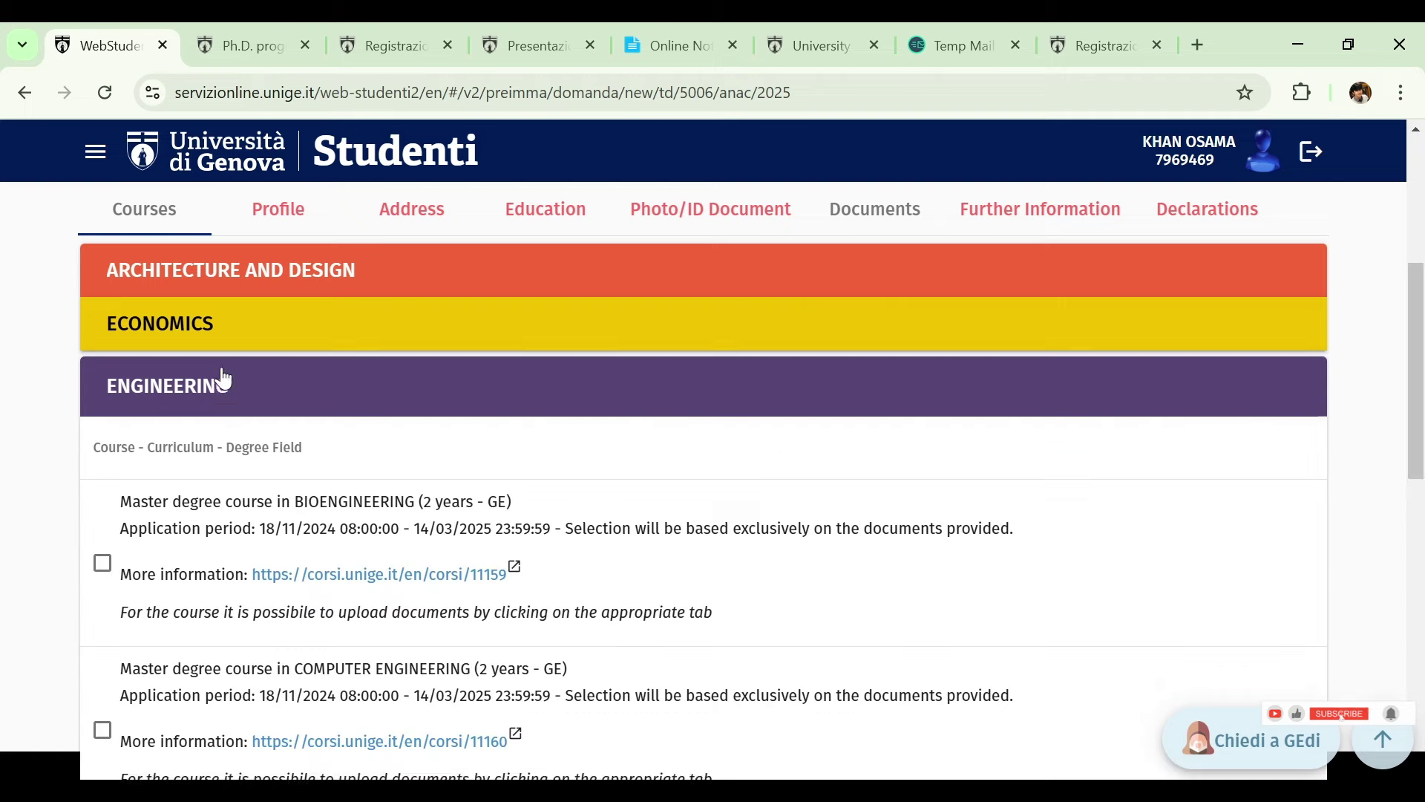
mouse_move(1420, 282)
mouse_down()
mouse_move(1420, 375)
mouse_move(1420, 291)
mouse_up()
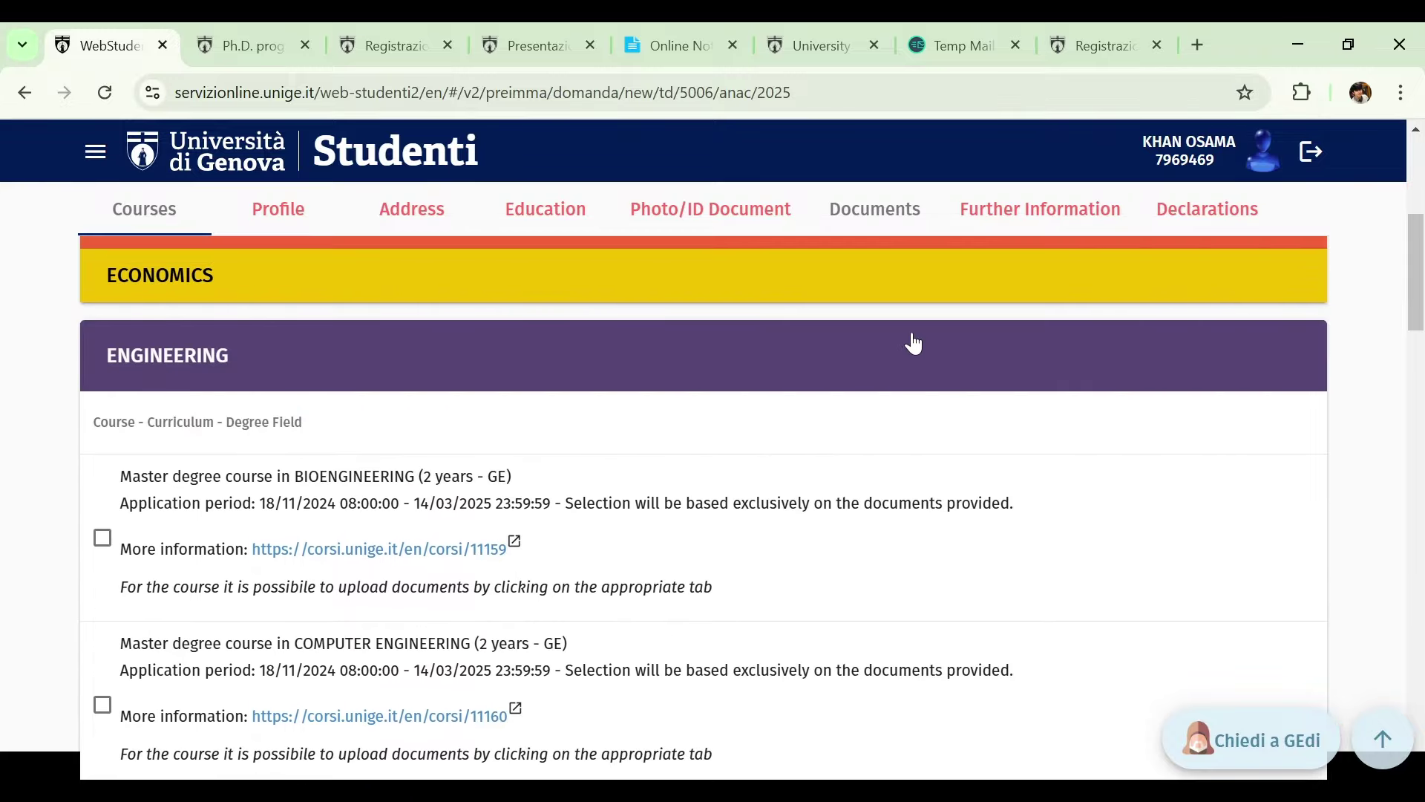
click(869, 360)
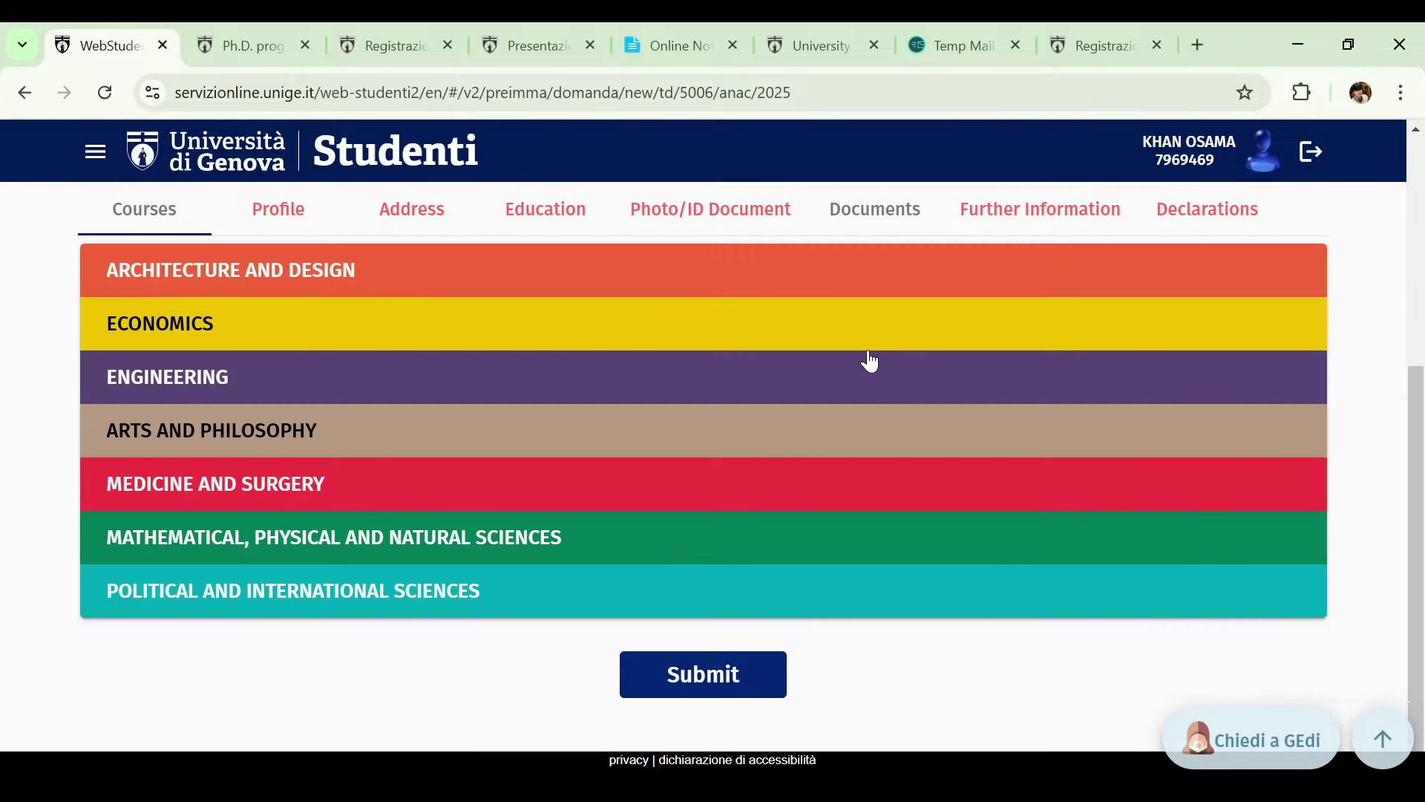
click(766, 313)
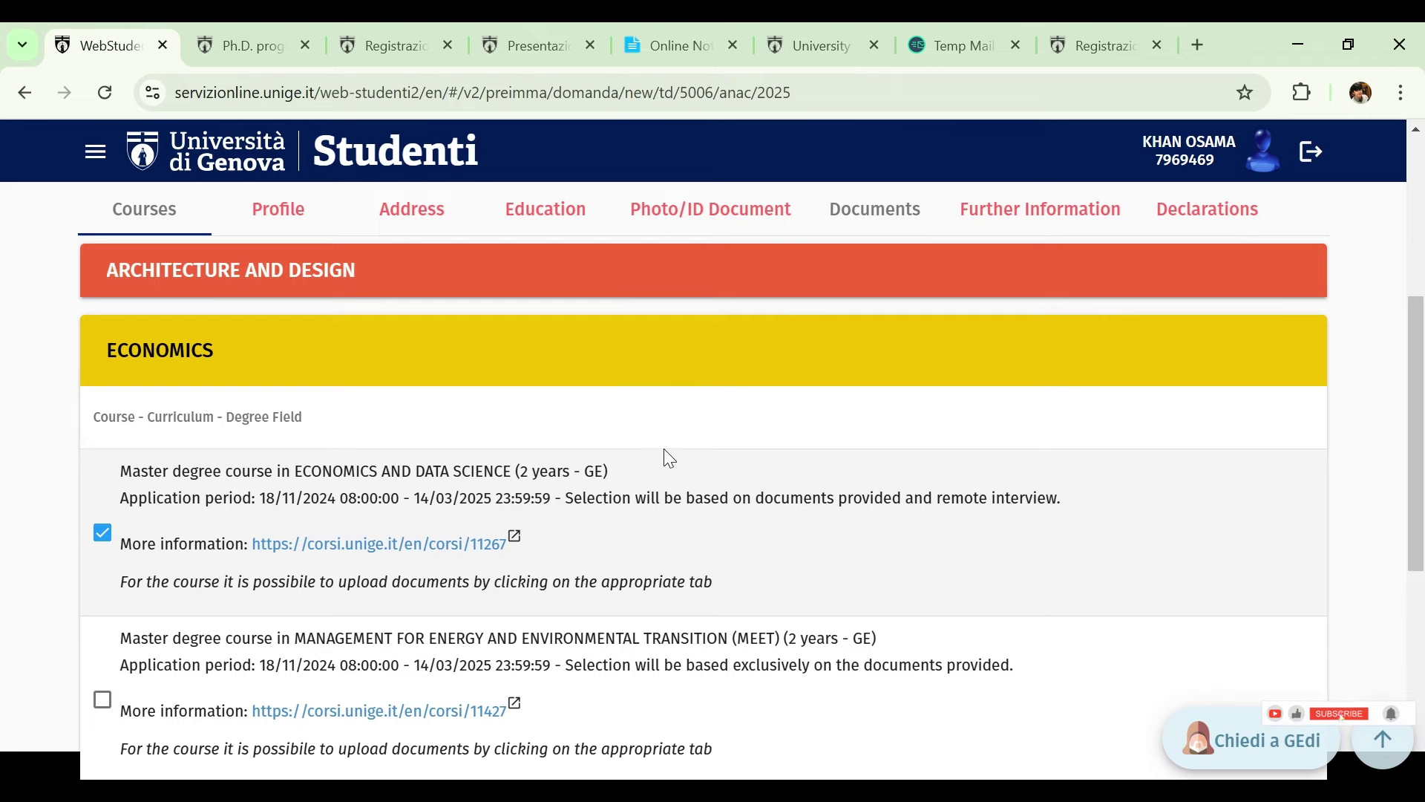
click(700, 360)
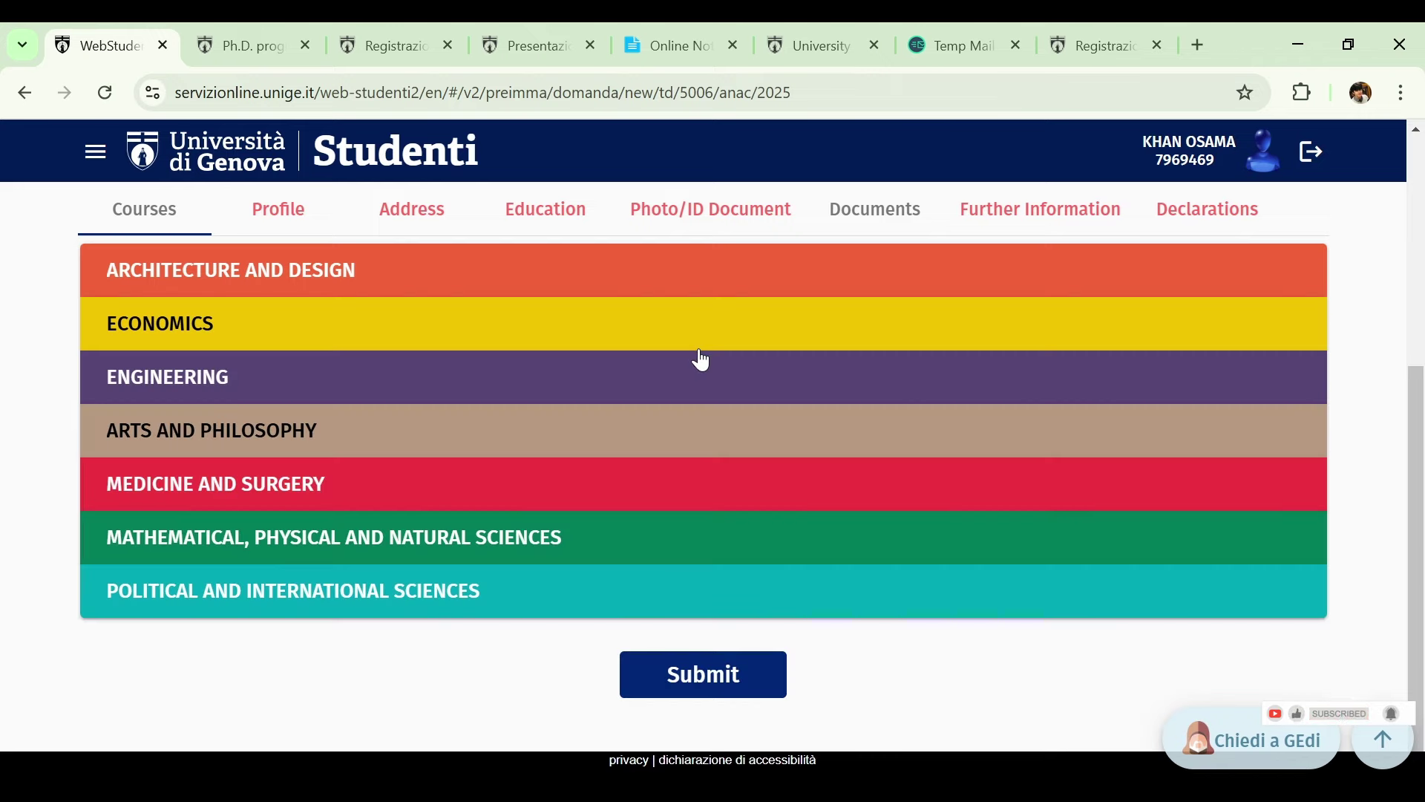
click(293, 225)
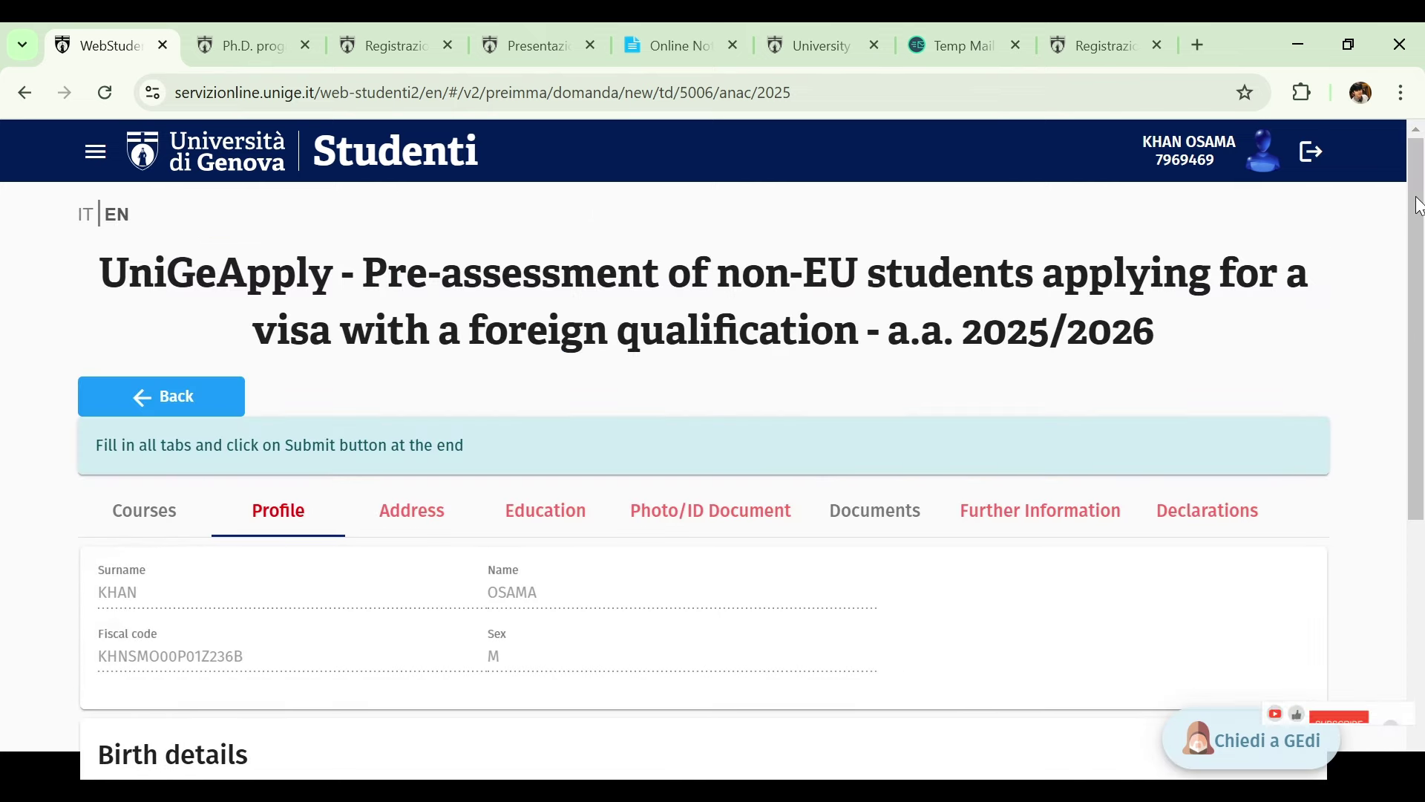
Step: In the Profile birth details, choose ABBOTTABAD as city and PAKISTAN as citizenship/nationality
drag(1412, 214, 1405, 392)
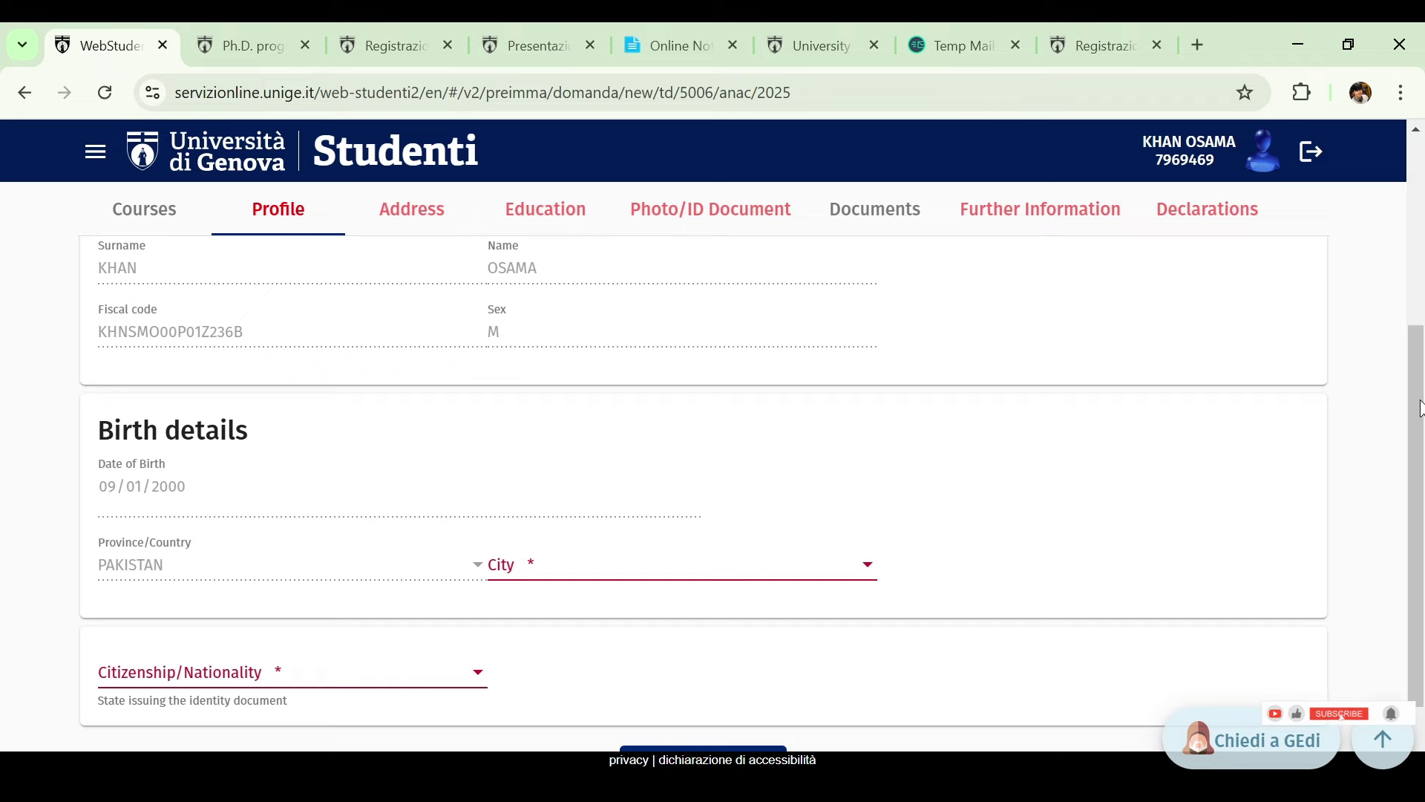
drag(1420, 406, 1409, 467)
click(768, 478)
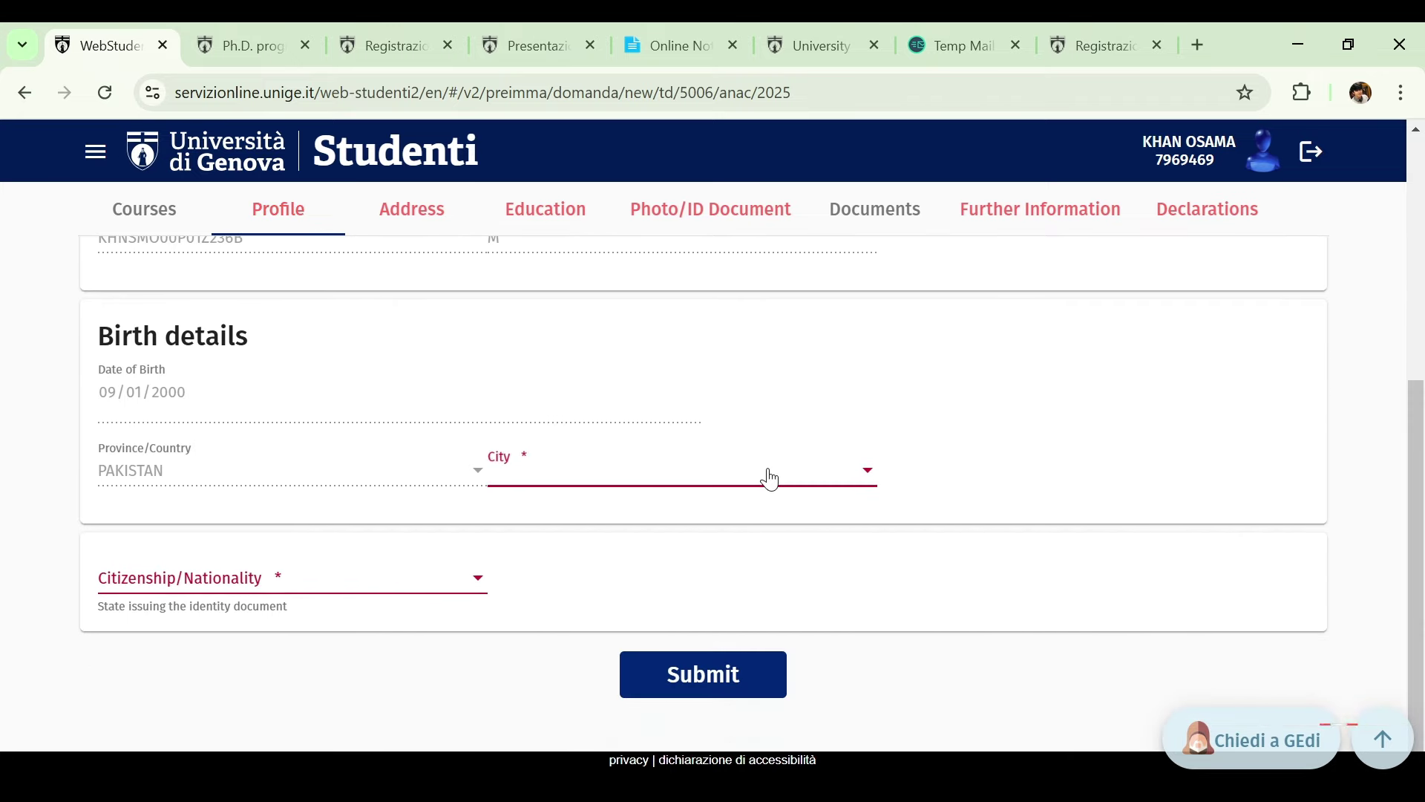
click(770, 479)
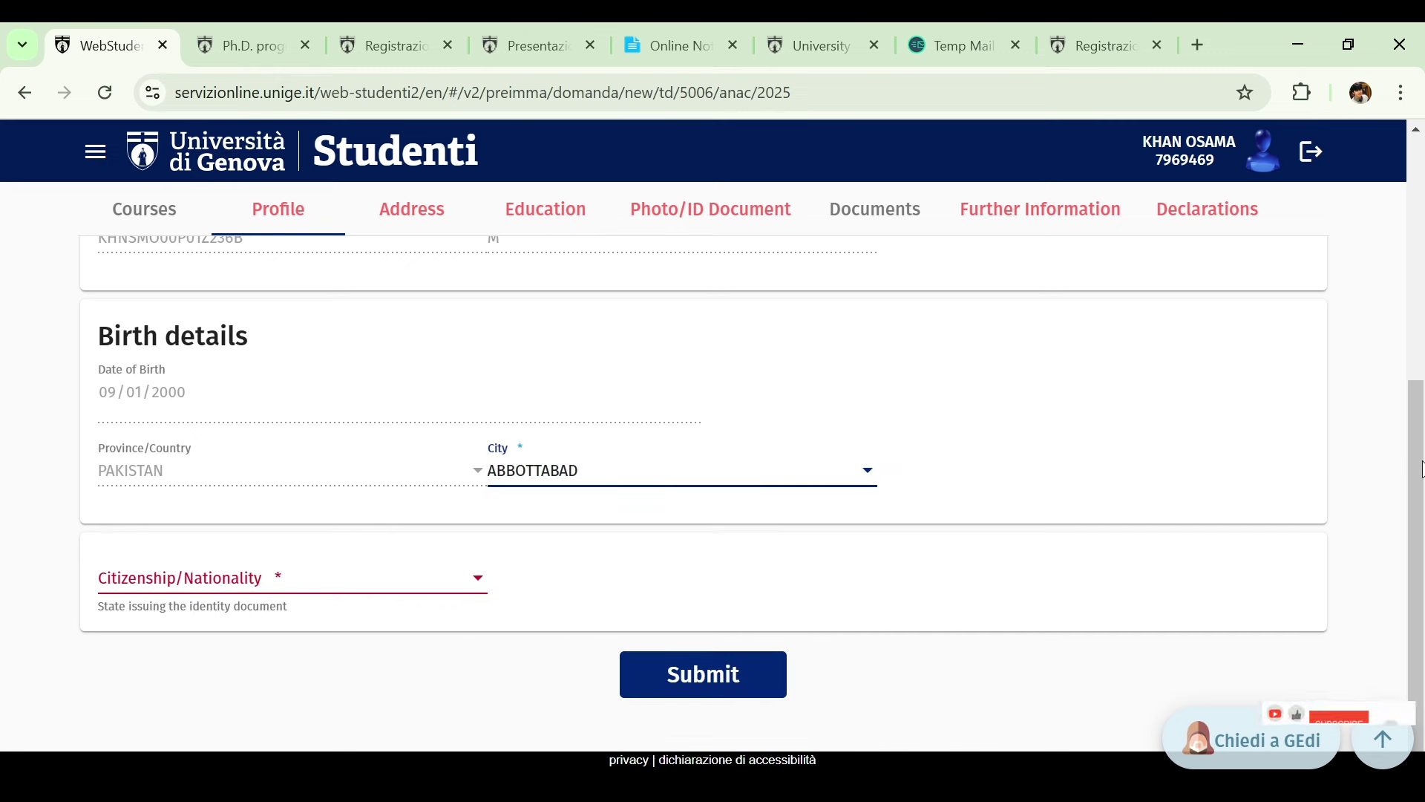
click(381, 585)
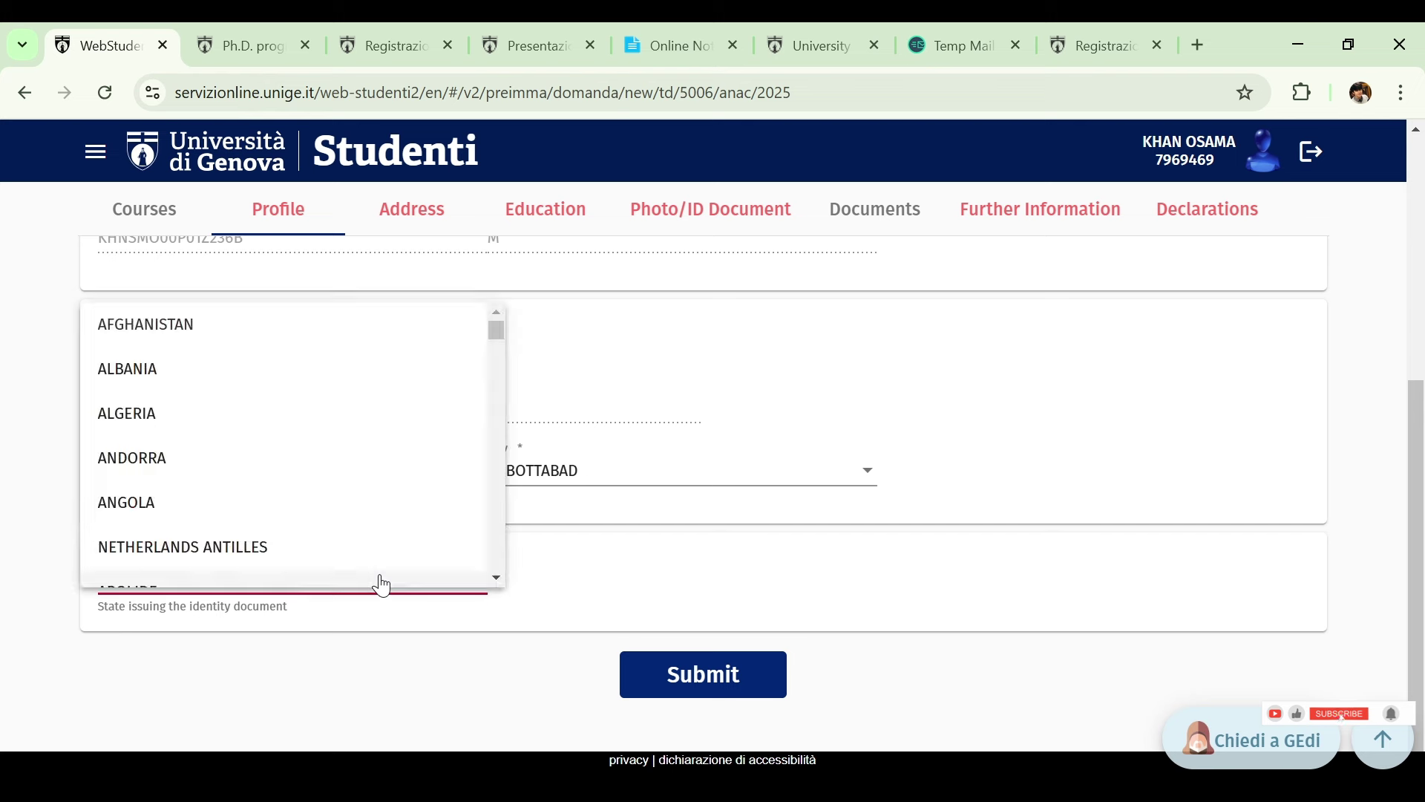
scroll(381, 564, down, 20)
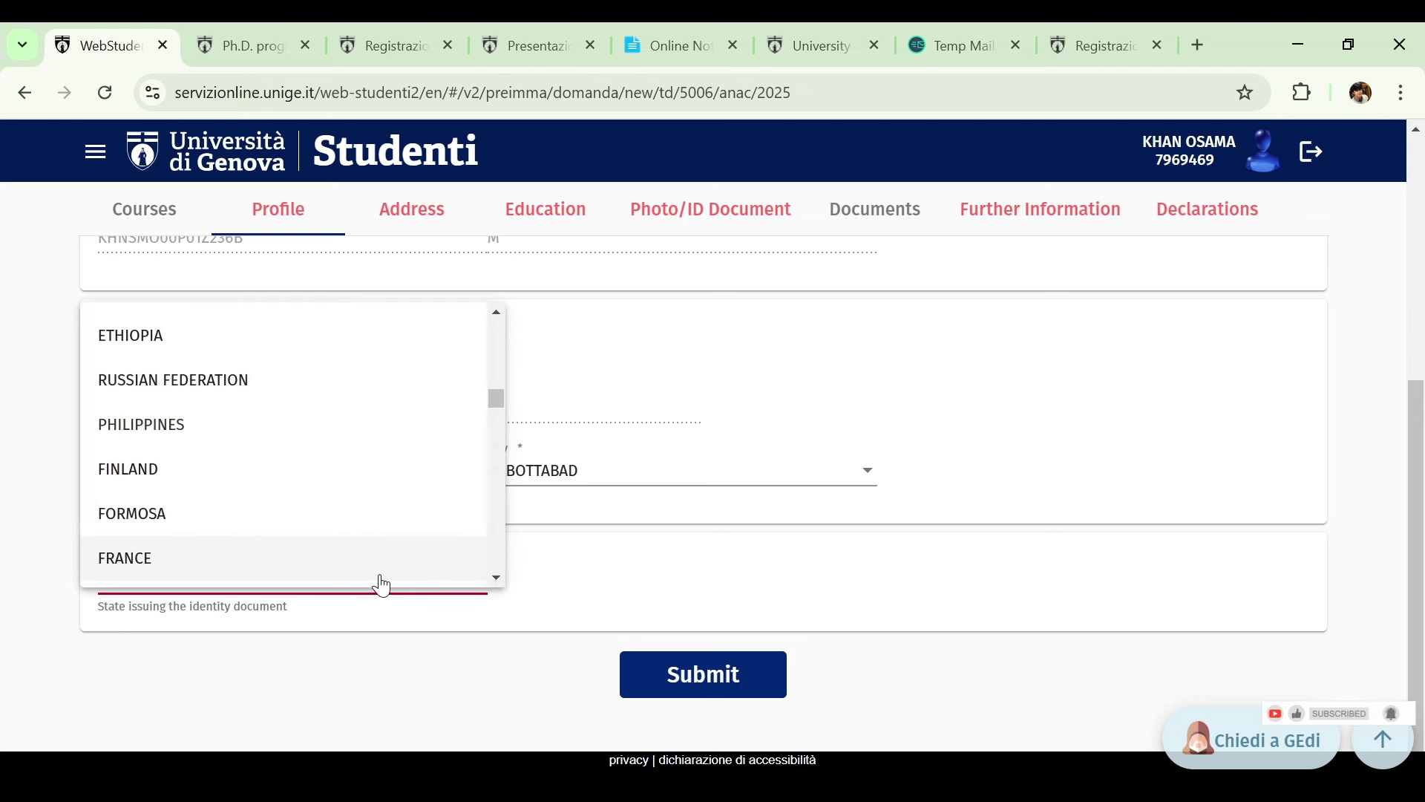
scroll(381, 582, down, 20)
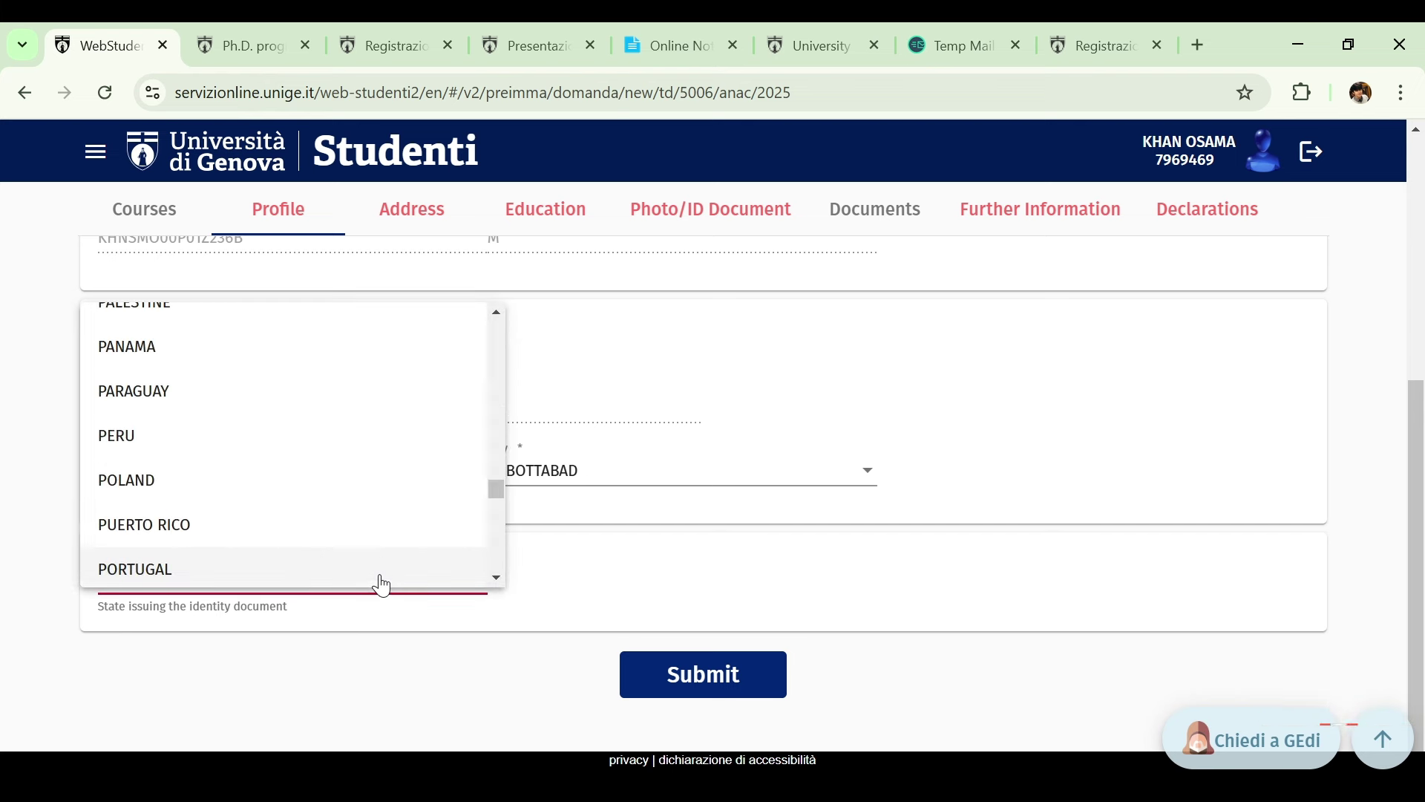
scroll(376, 582, up, 3)
click(395, 615)
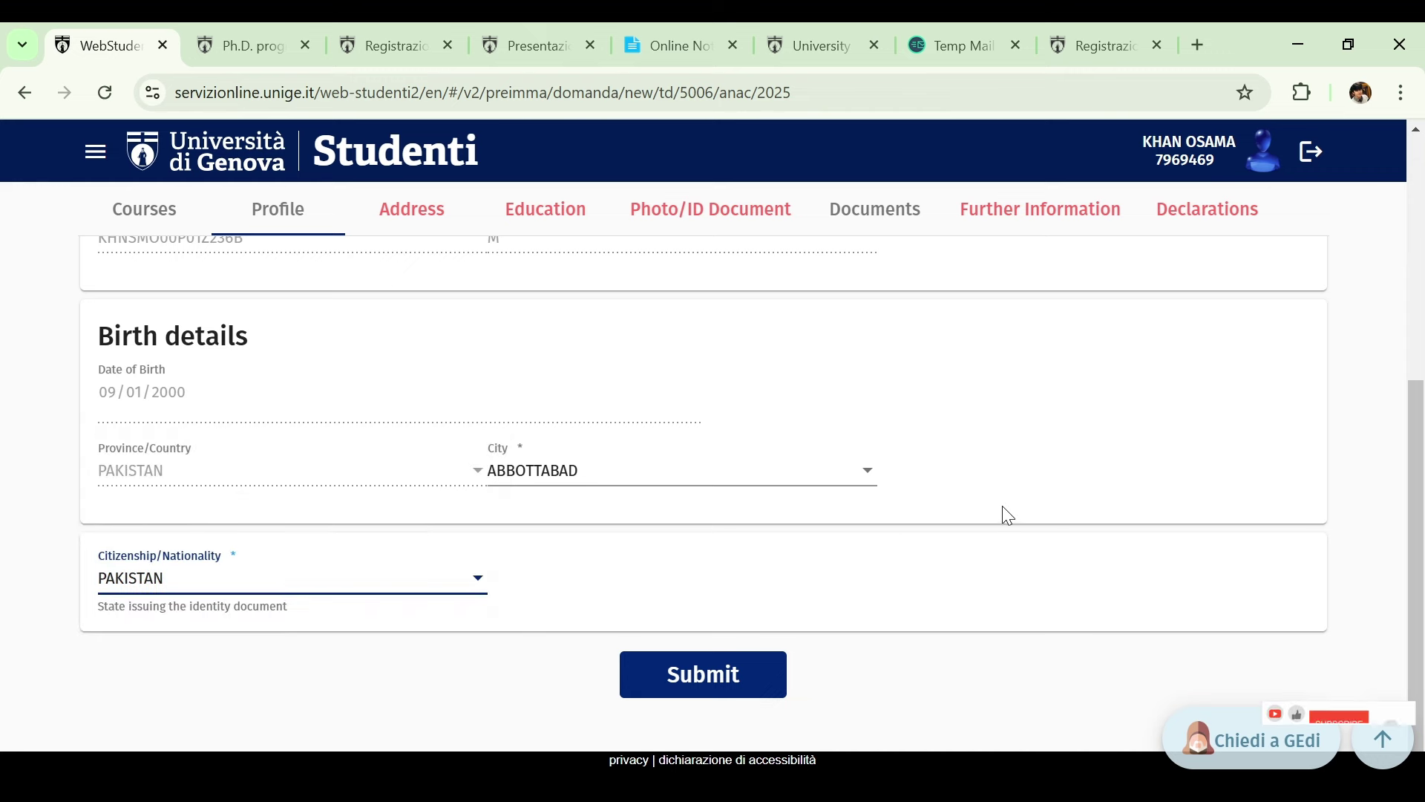
Step: In the Address section, enter full address 'town,s' and house number 1
click(441, 230)
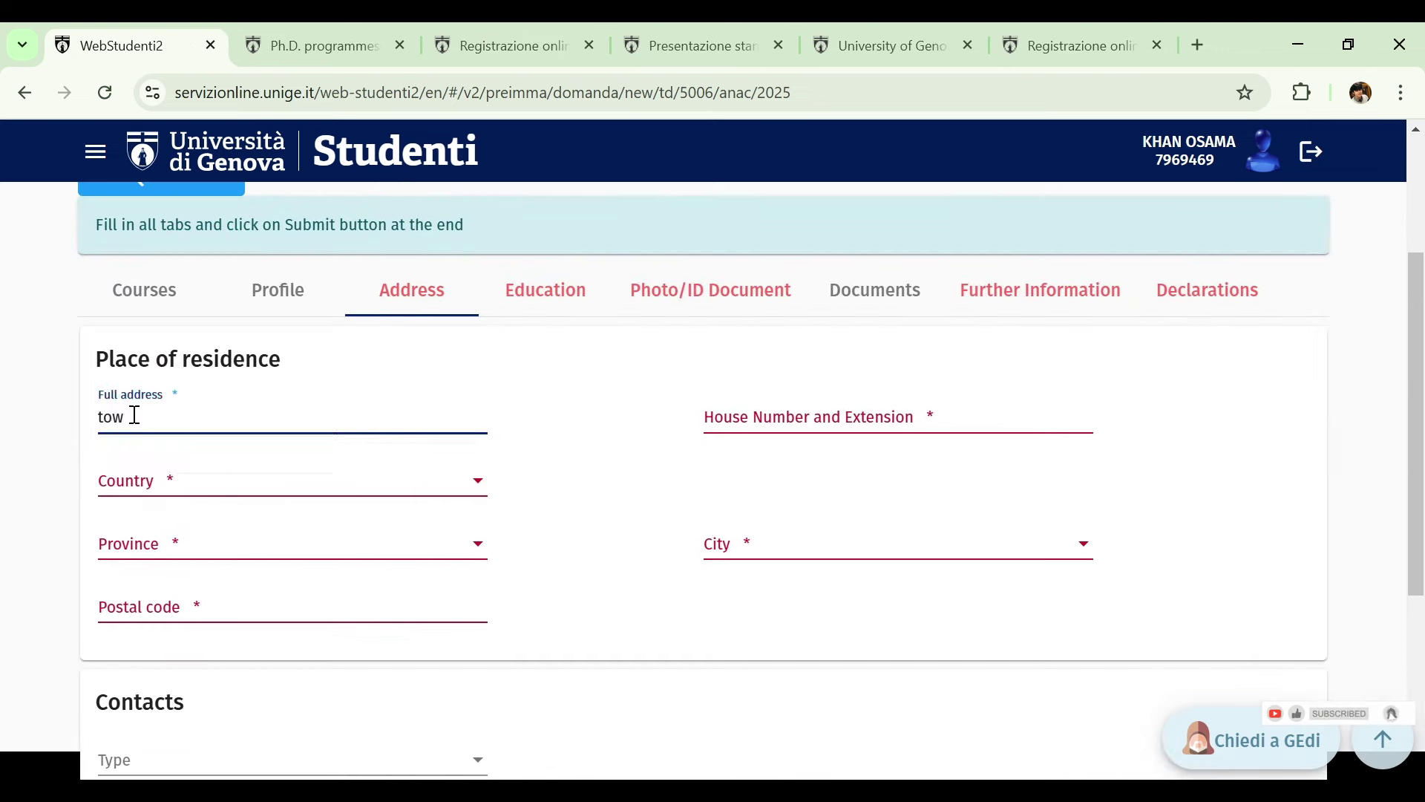
key(BackSpace)
key(BackSpace)
key(BackSpace)
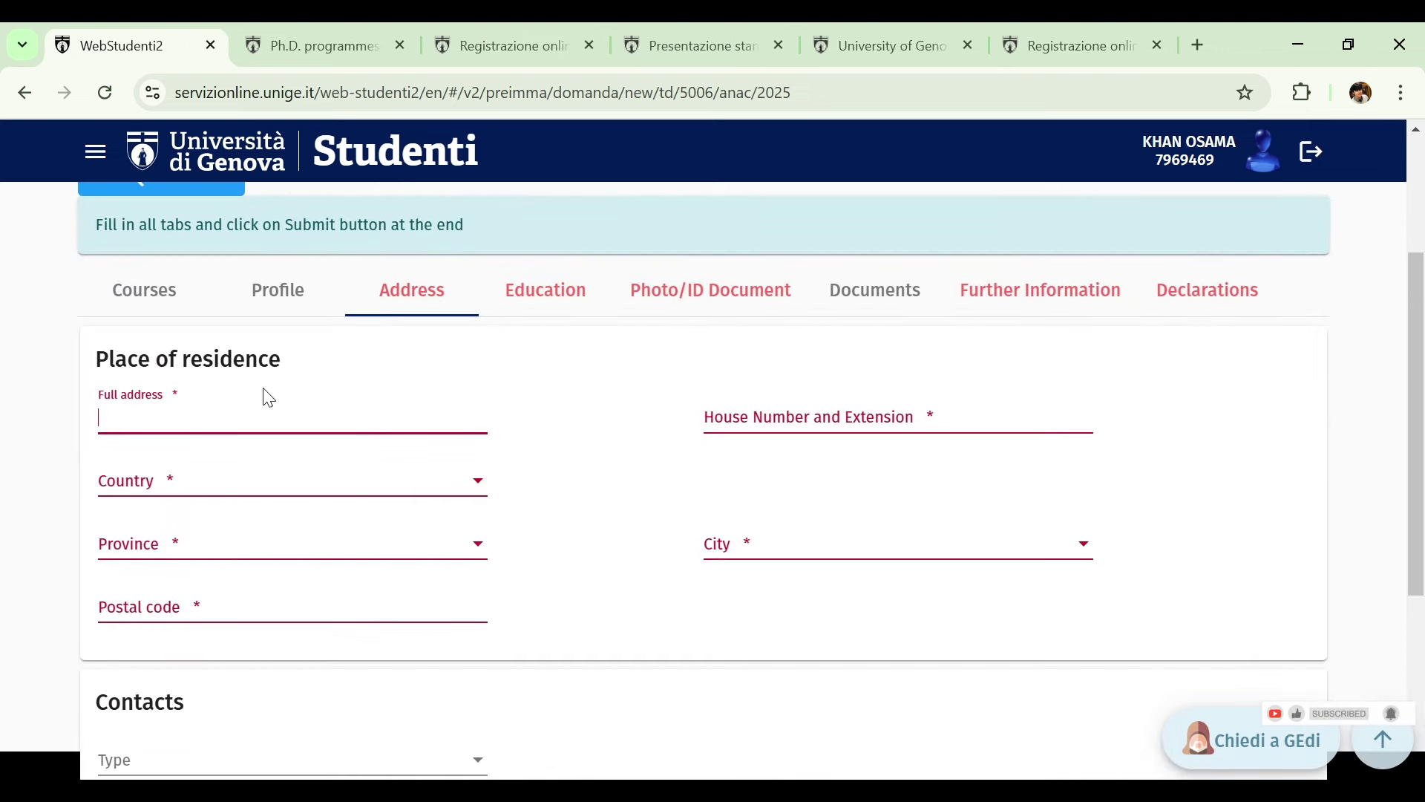
click(334, 418)
text(to)
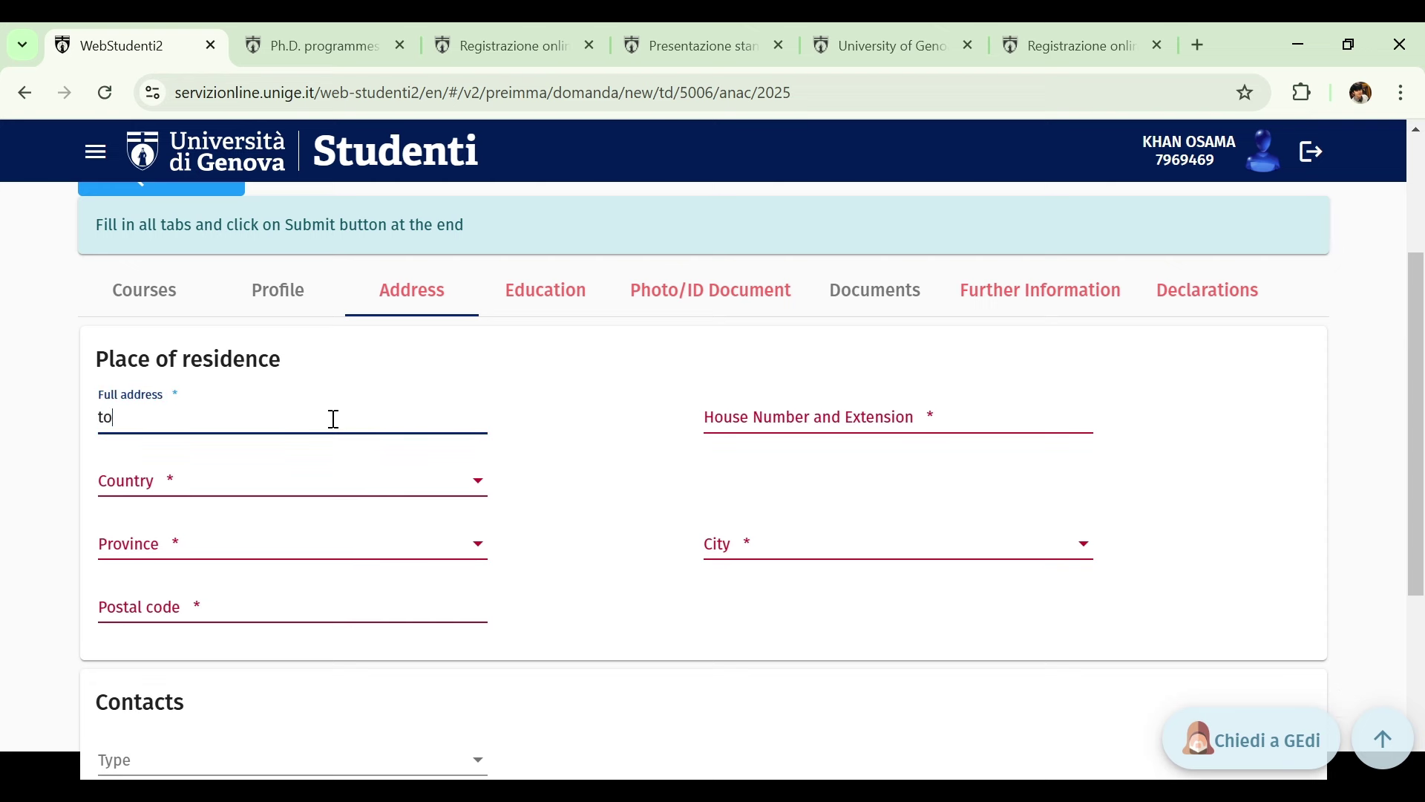
text(wn,street)
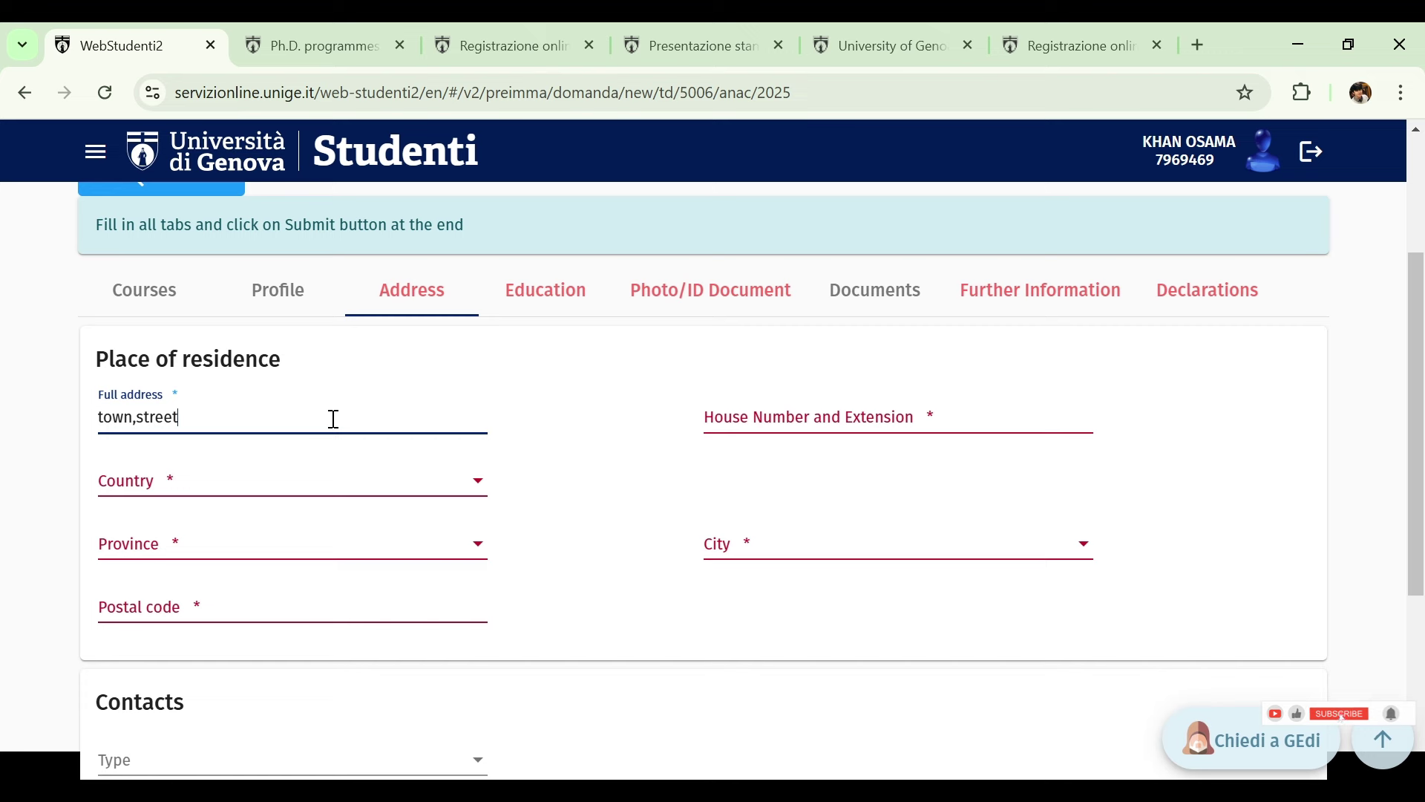
click(853, 418)
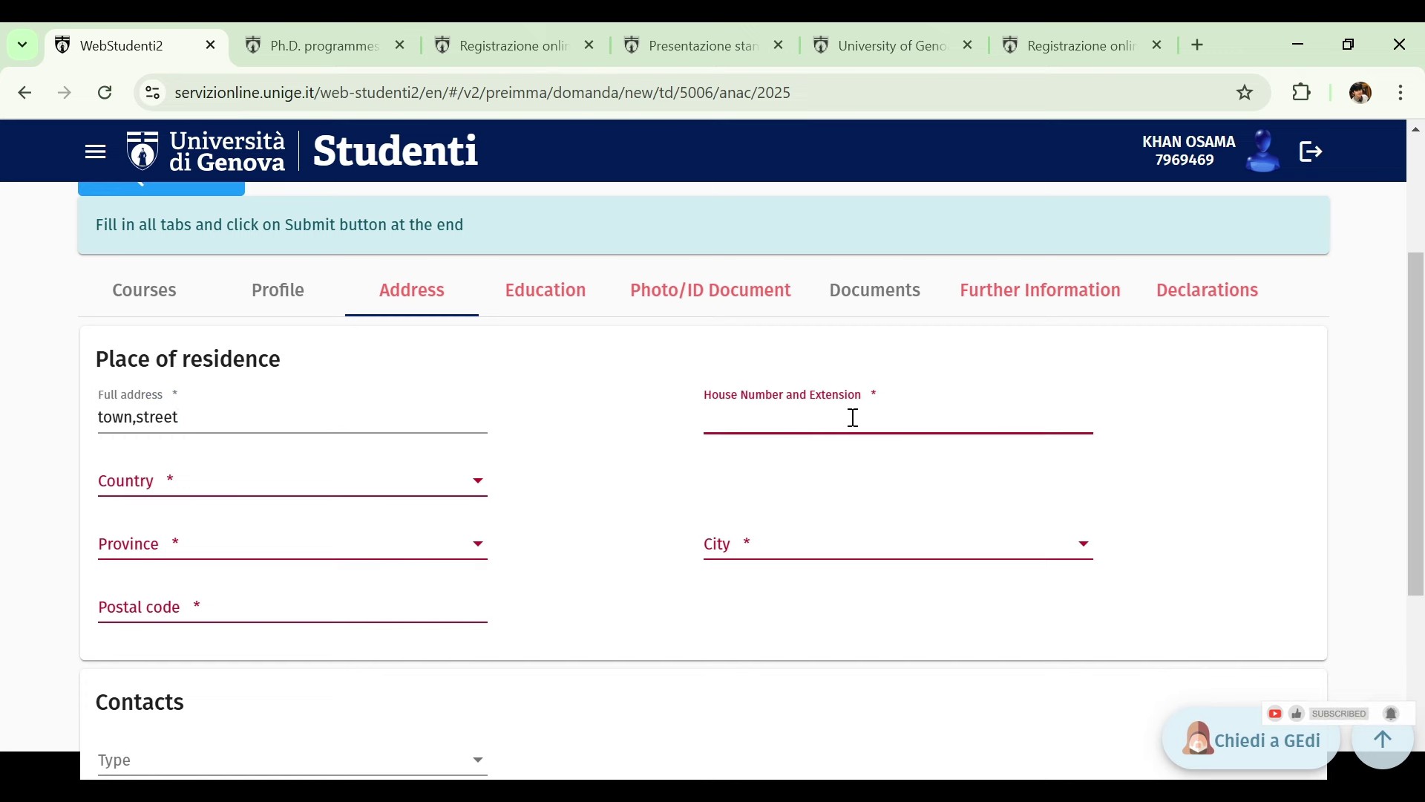
text(1)
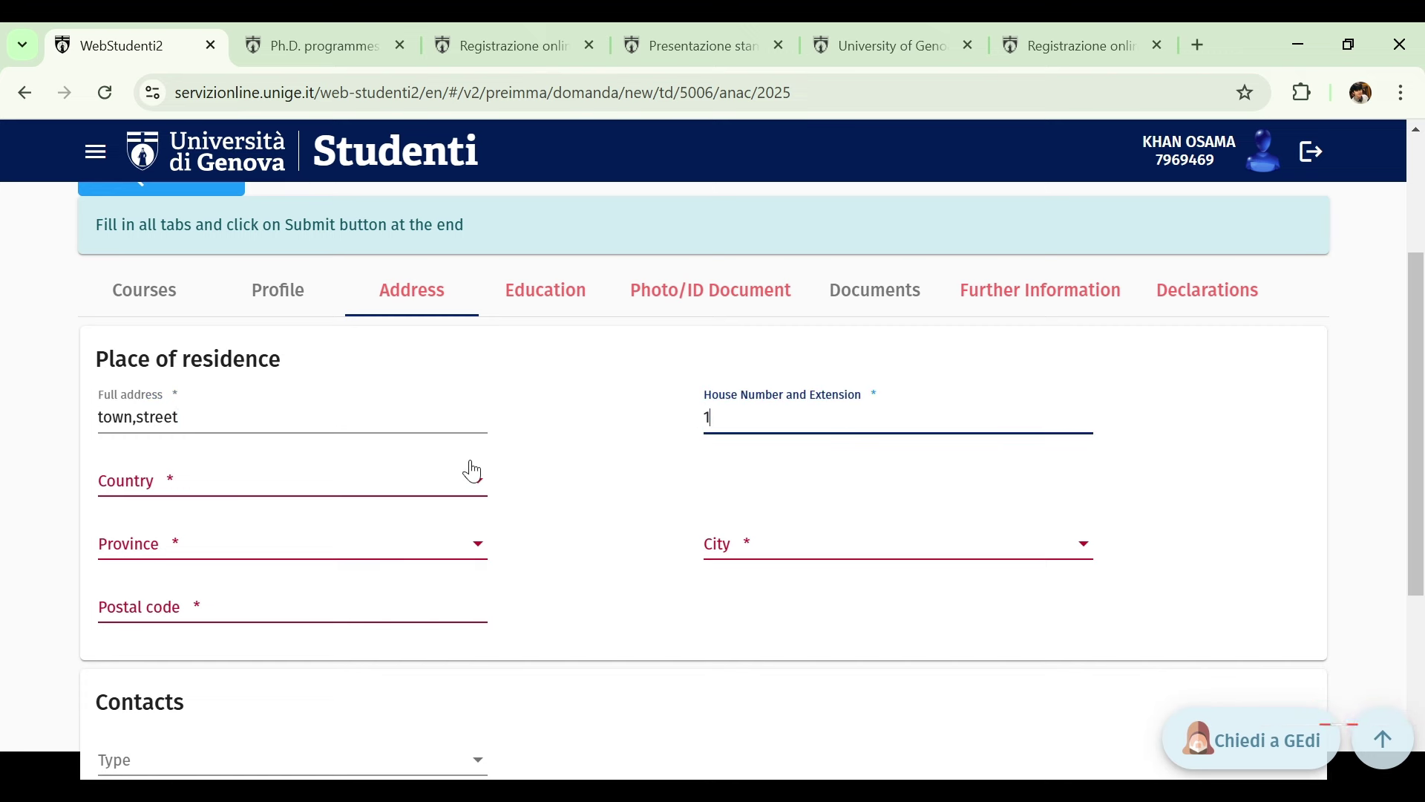
Step: Set the residence country to FOREIGN and the province to PAKISTAN
click(356, 490)
click(356, 490)
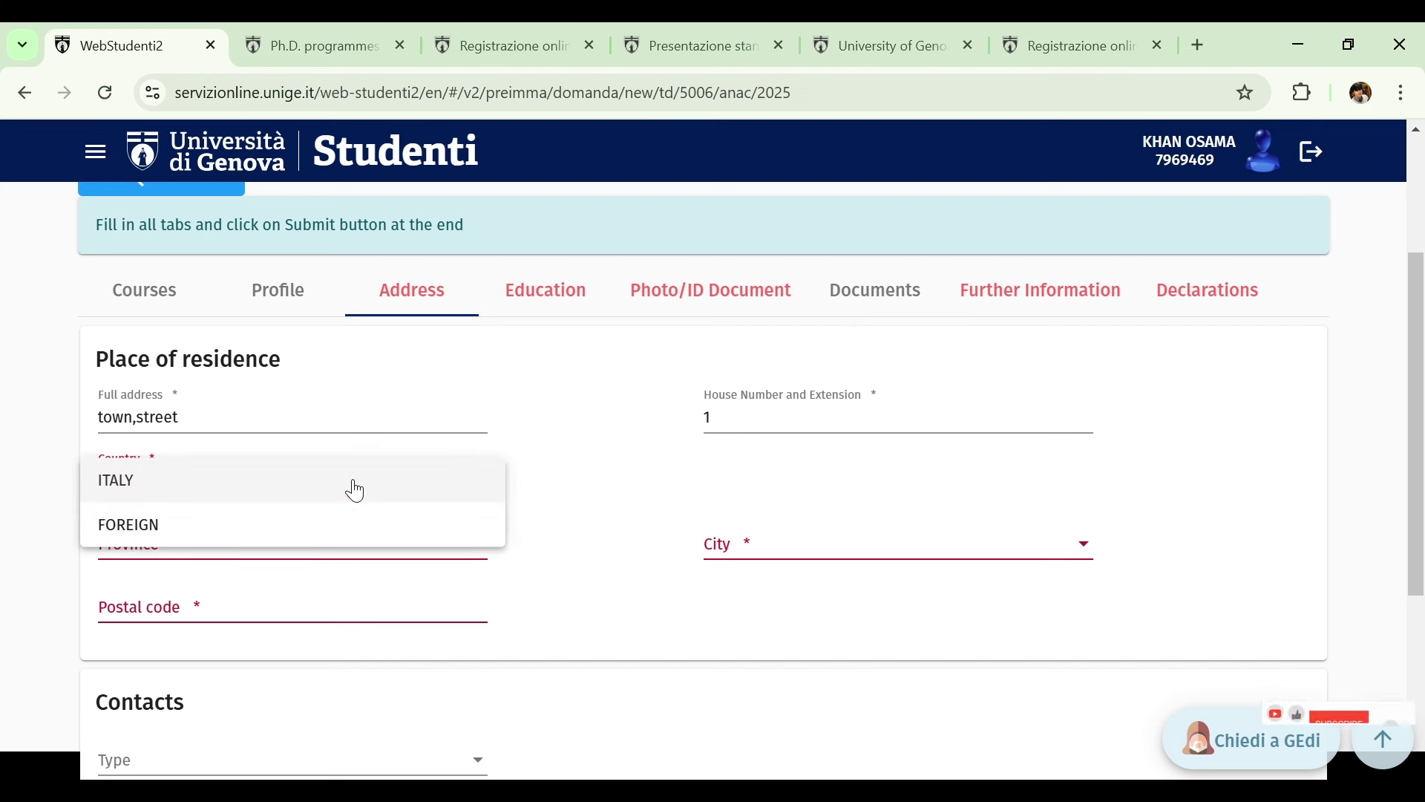
click(326, 527)
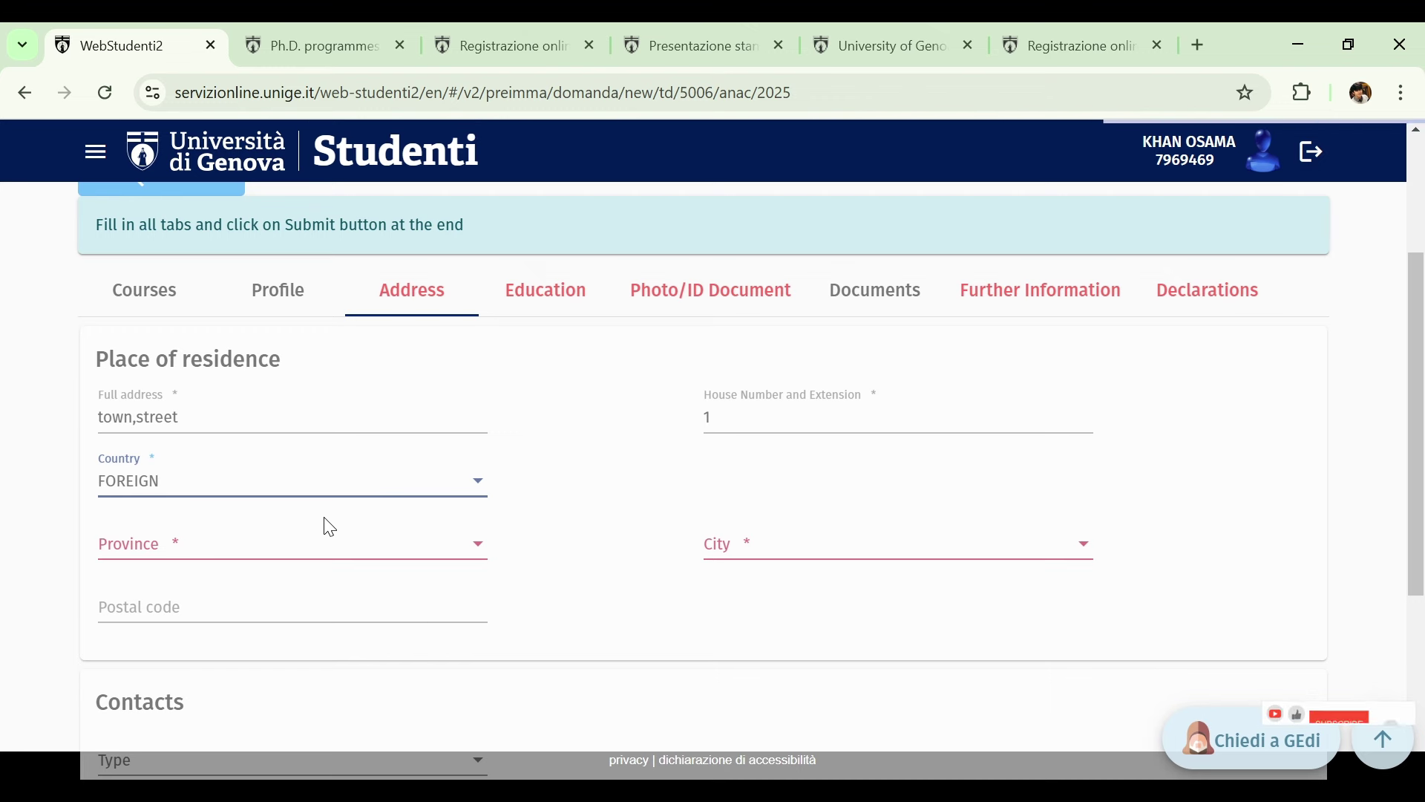
click(341, 553)
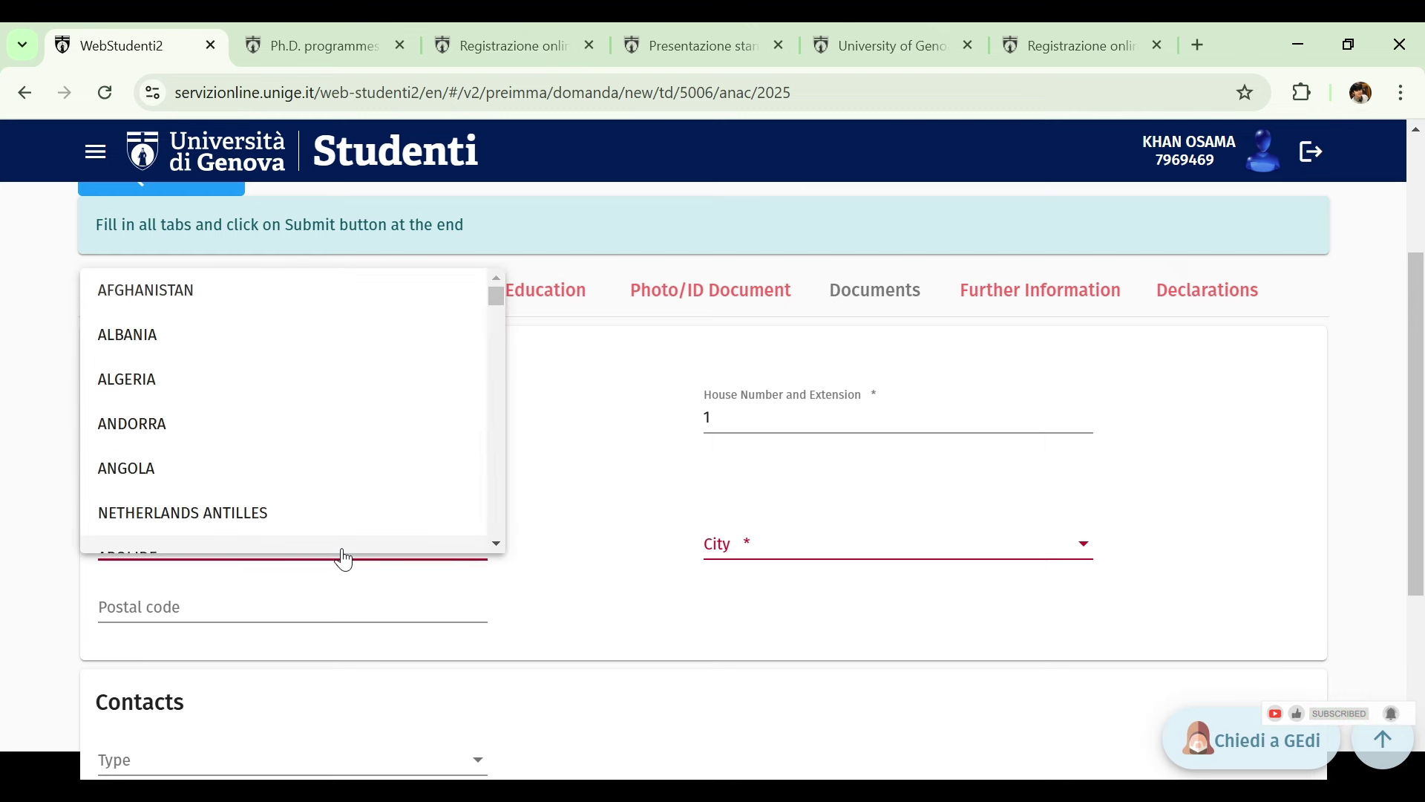
scroll(343, 549, down, 20)
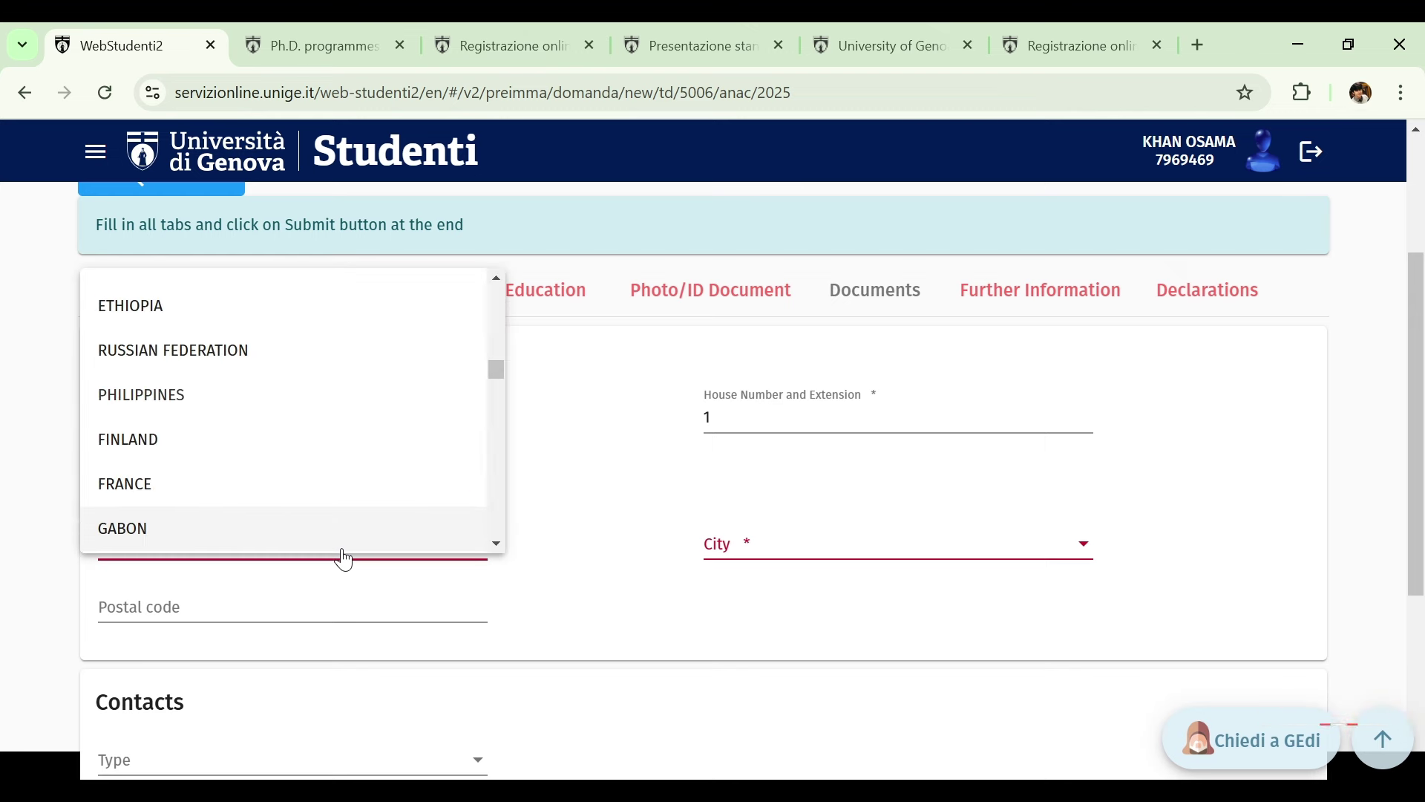
scroll(343, 549, down, 20)
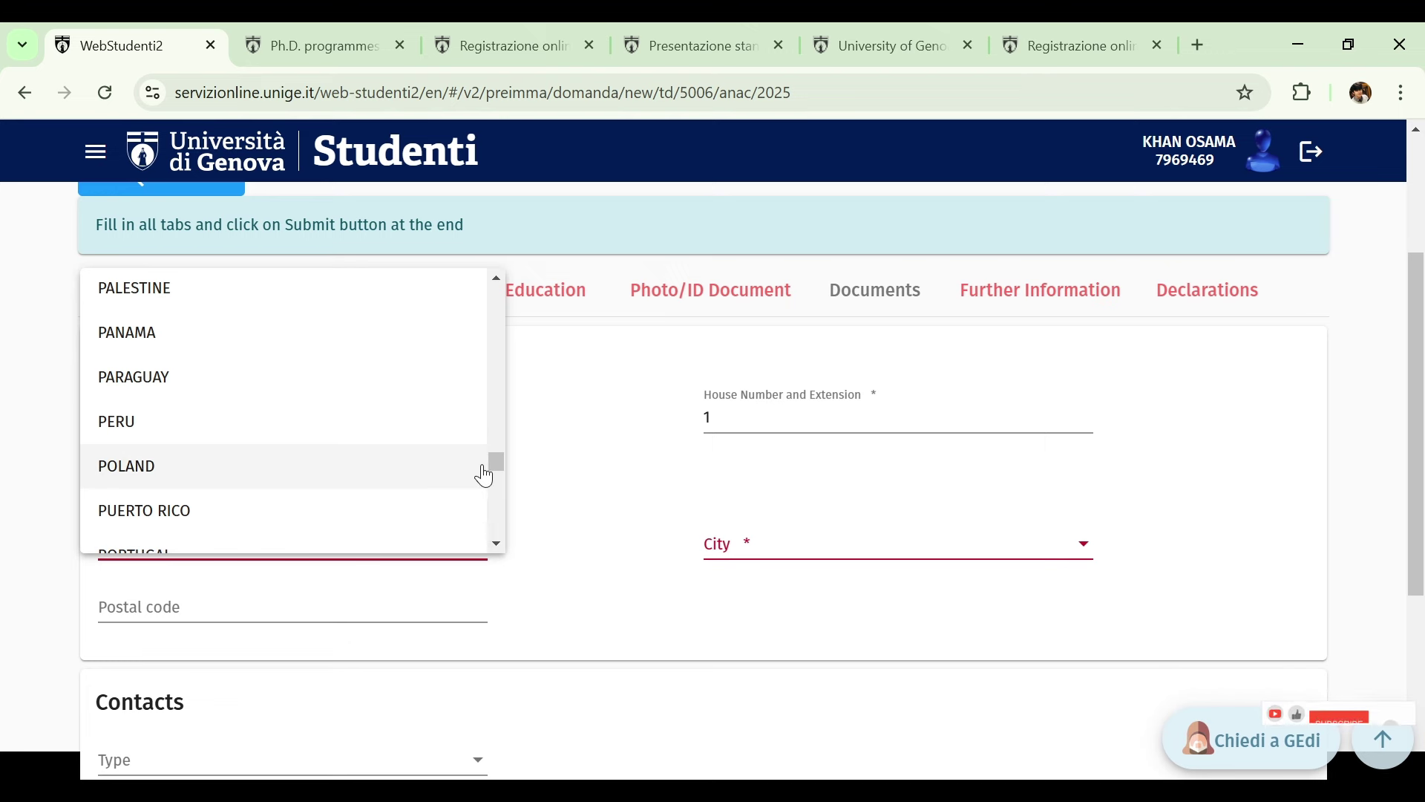
drag(494, 464, 498, 461)
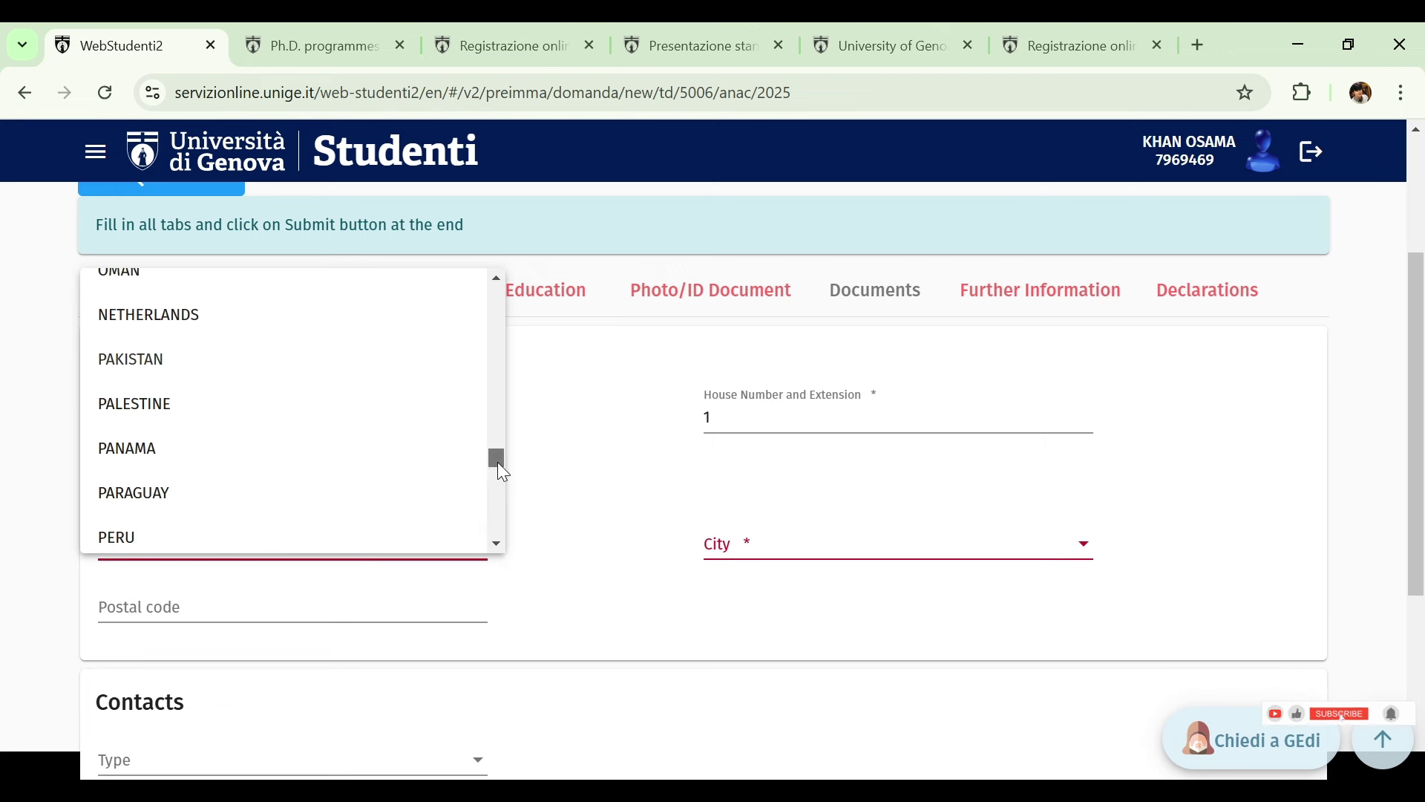
click(348, 359)
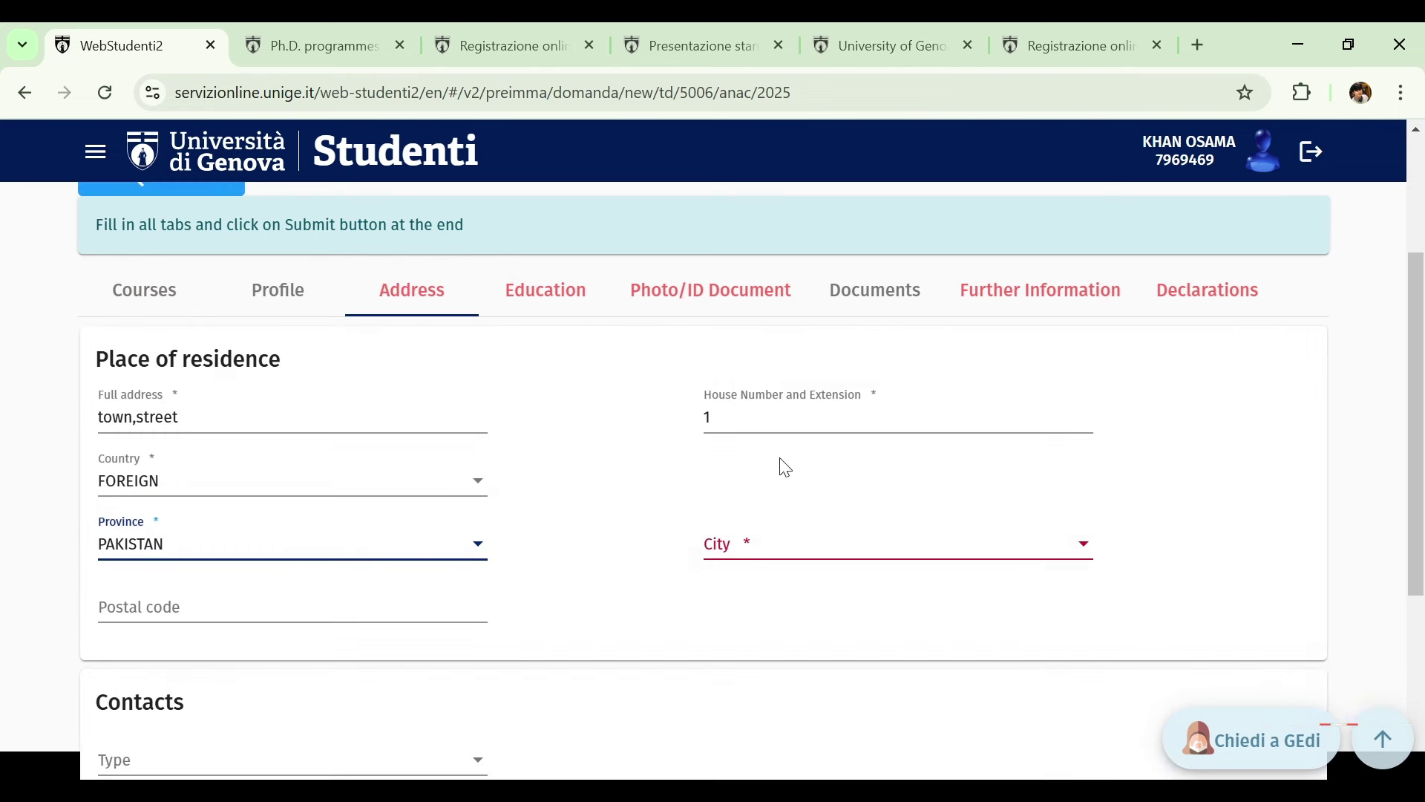
Step: Choose ABBOTTABAD as the residence city and scroll down to Contacts
click(893, 548)
click(894, 549)
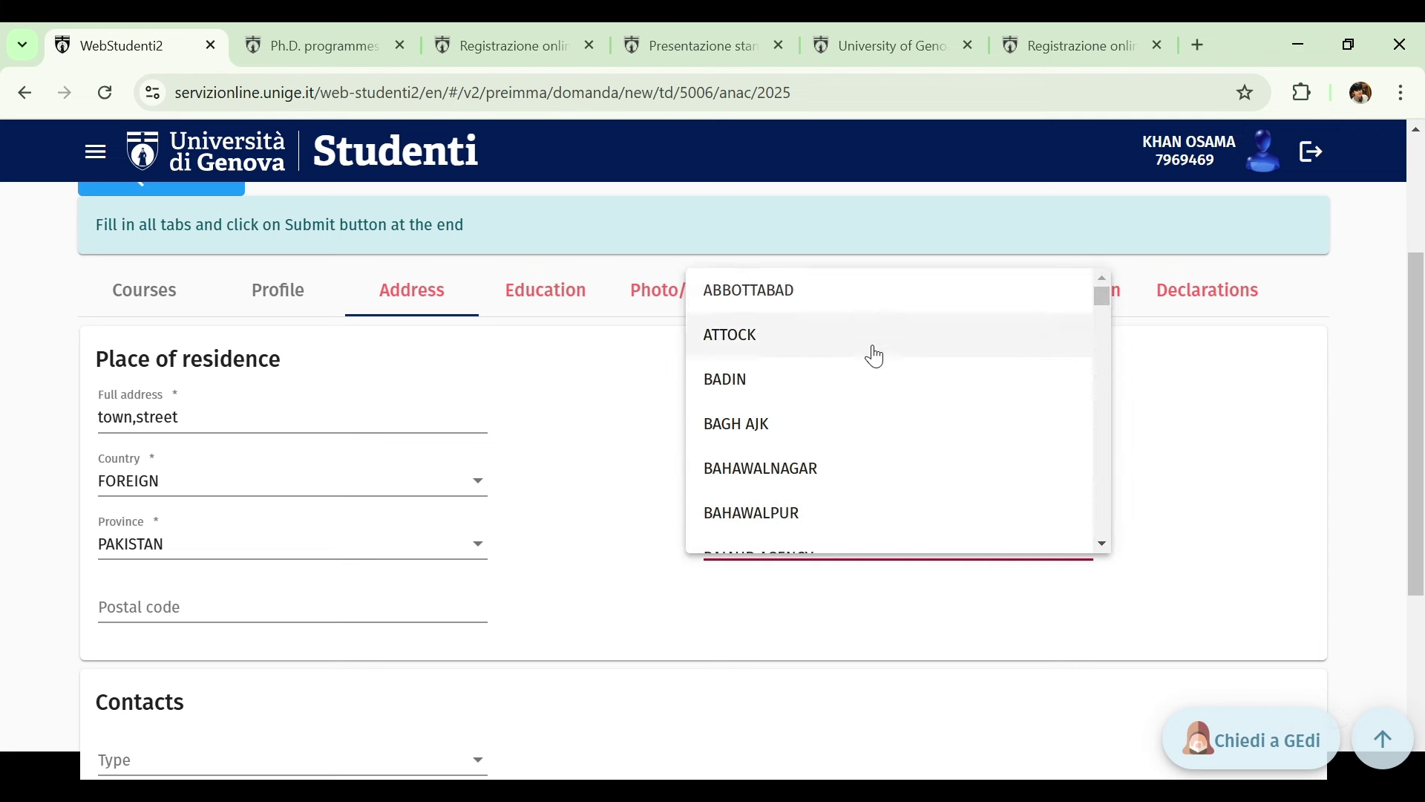
click(867, 299)
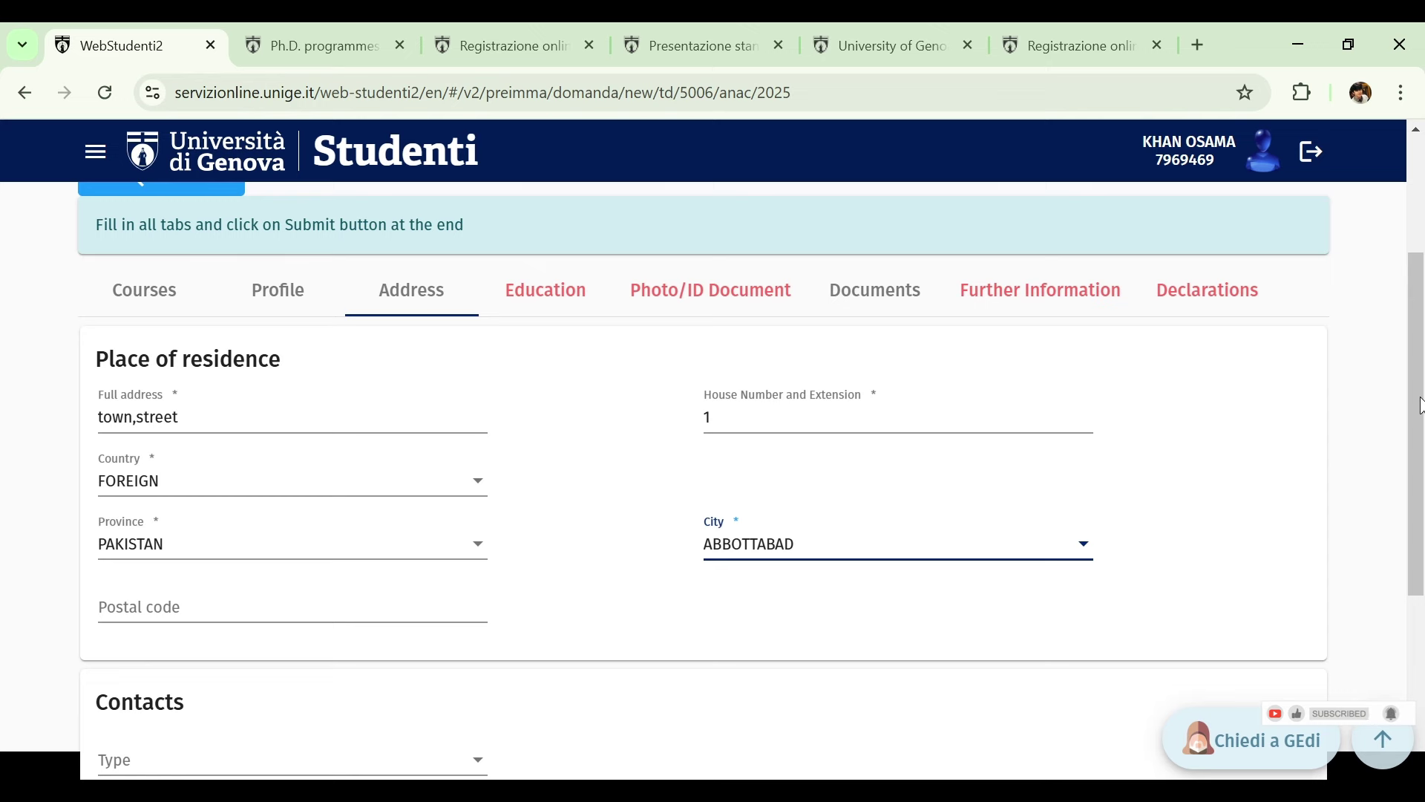
drag(1420, 405, 1395, 562)
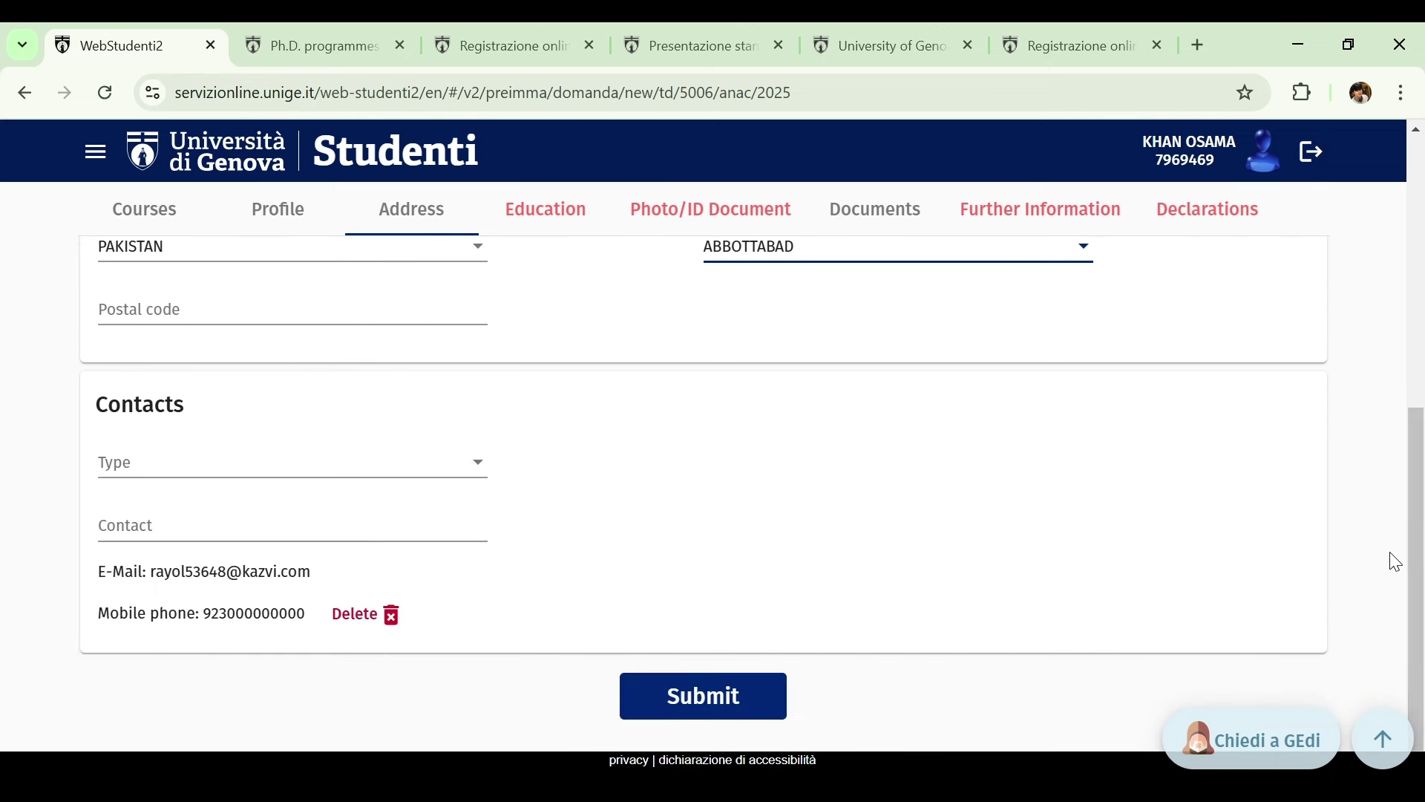
Step: Pick Mobile phone as the new contact's Type in the Contacts section
click(447, 470)
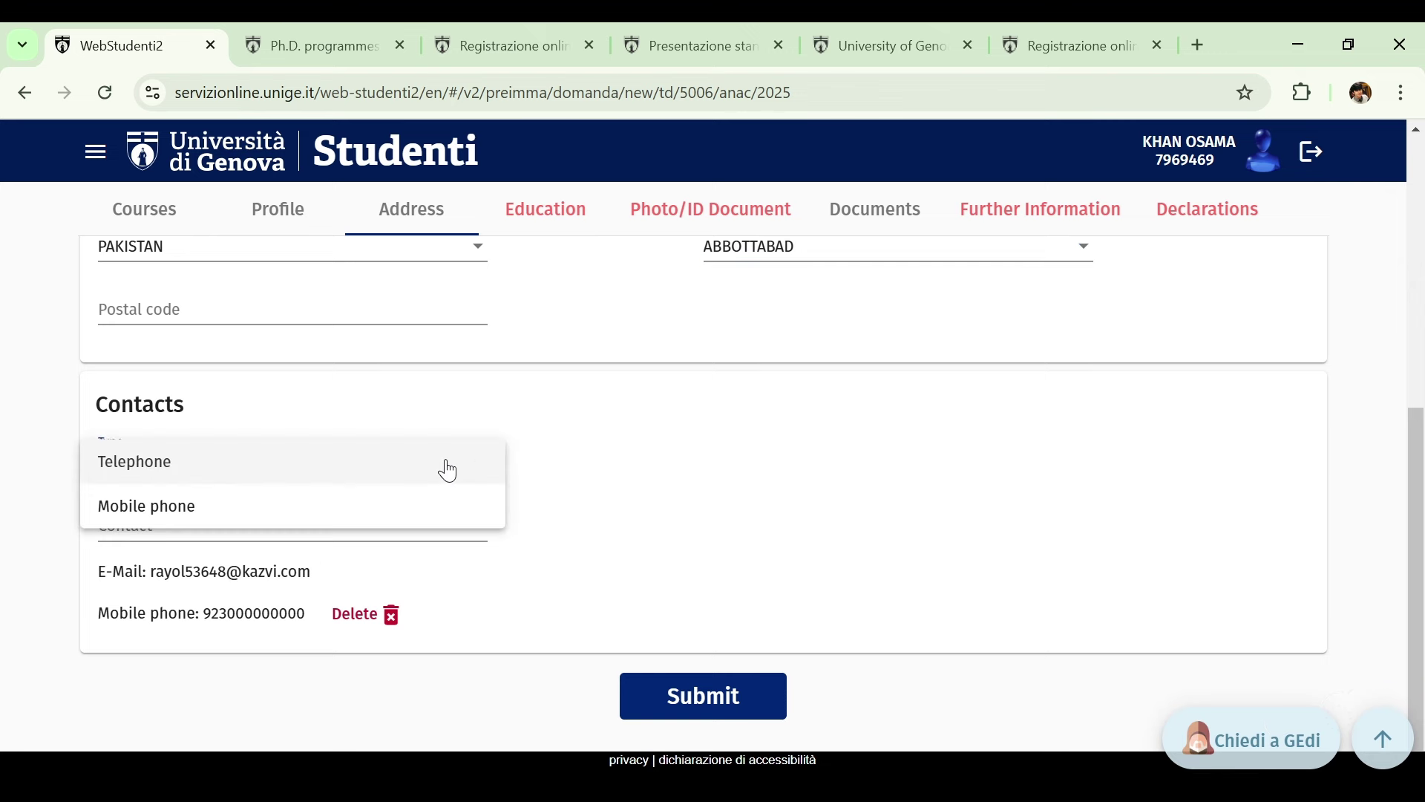
click(399, 504)
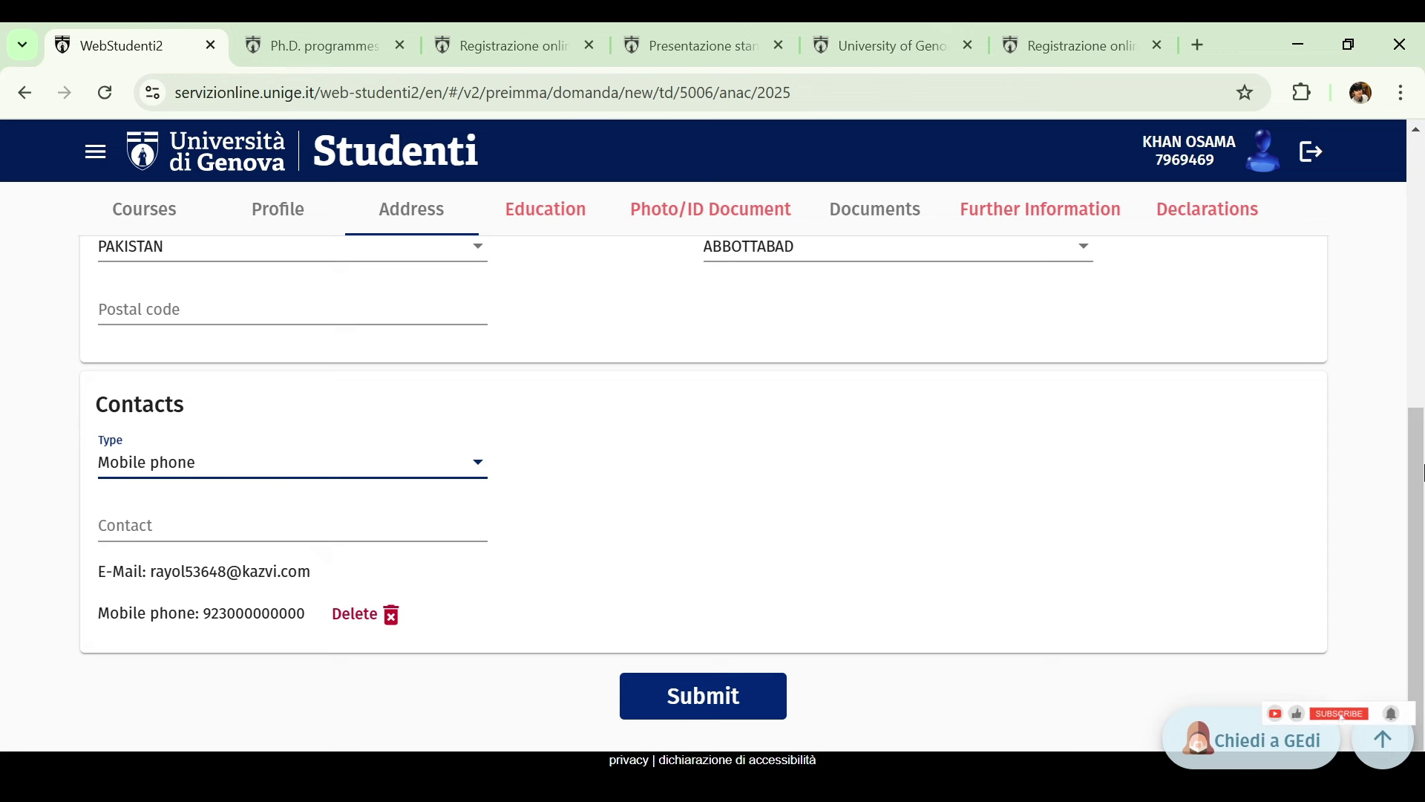
drag(1418, 457, 1421, 230)
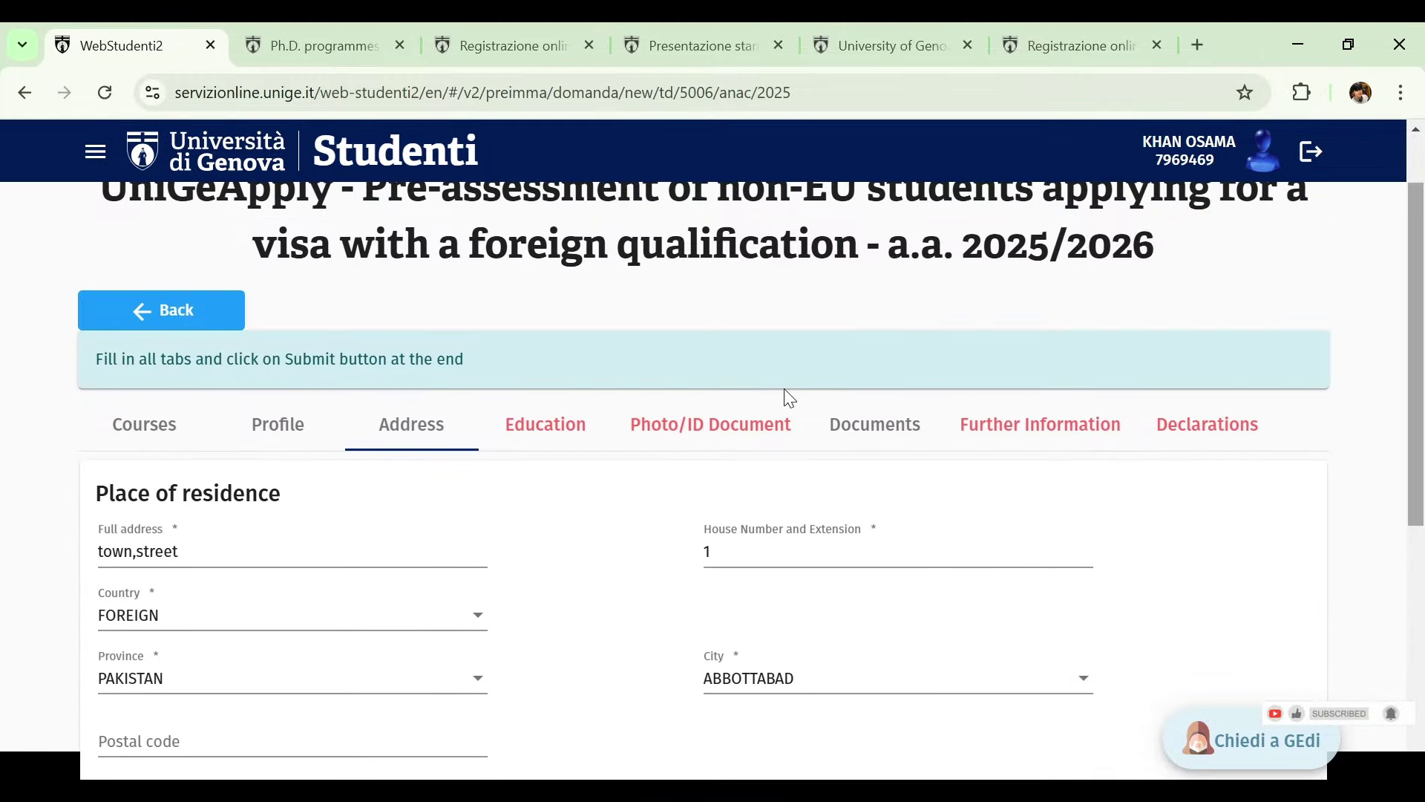
Step: In the Education section, set the diploma type to Foreign high school diploma
click(568, 446)
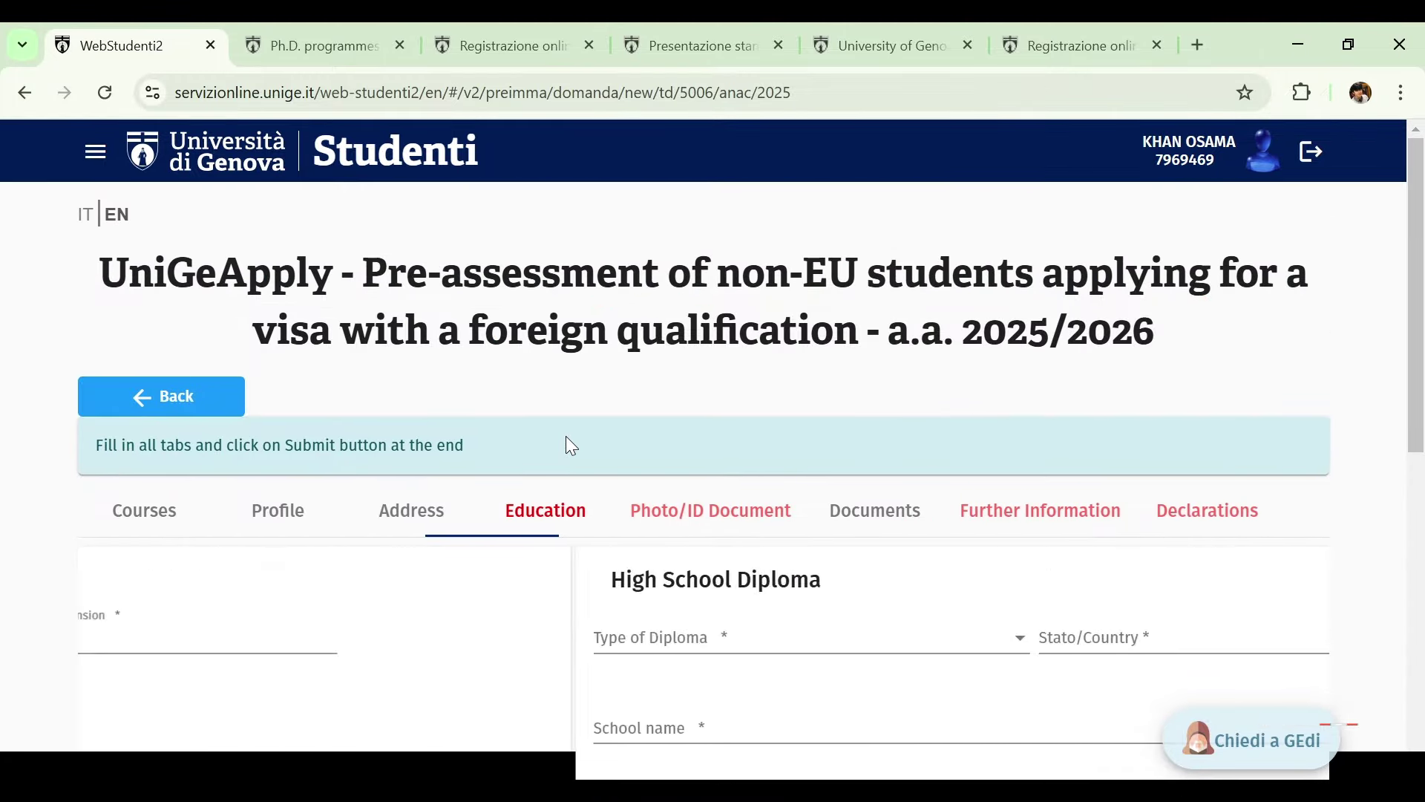
drag(1421, 282, 1418, 429)
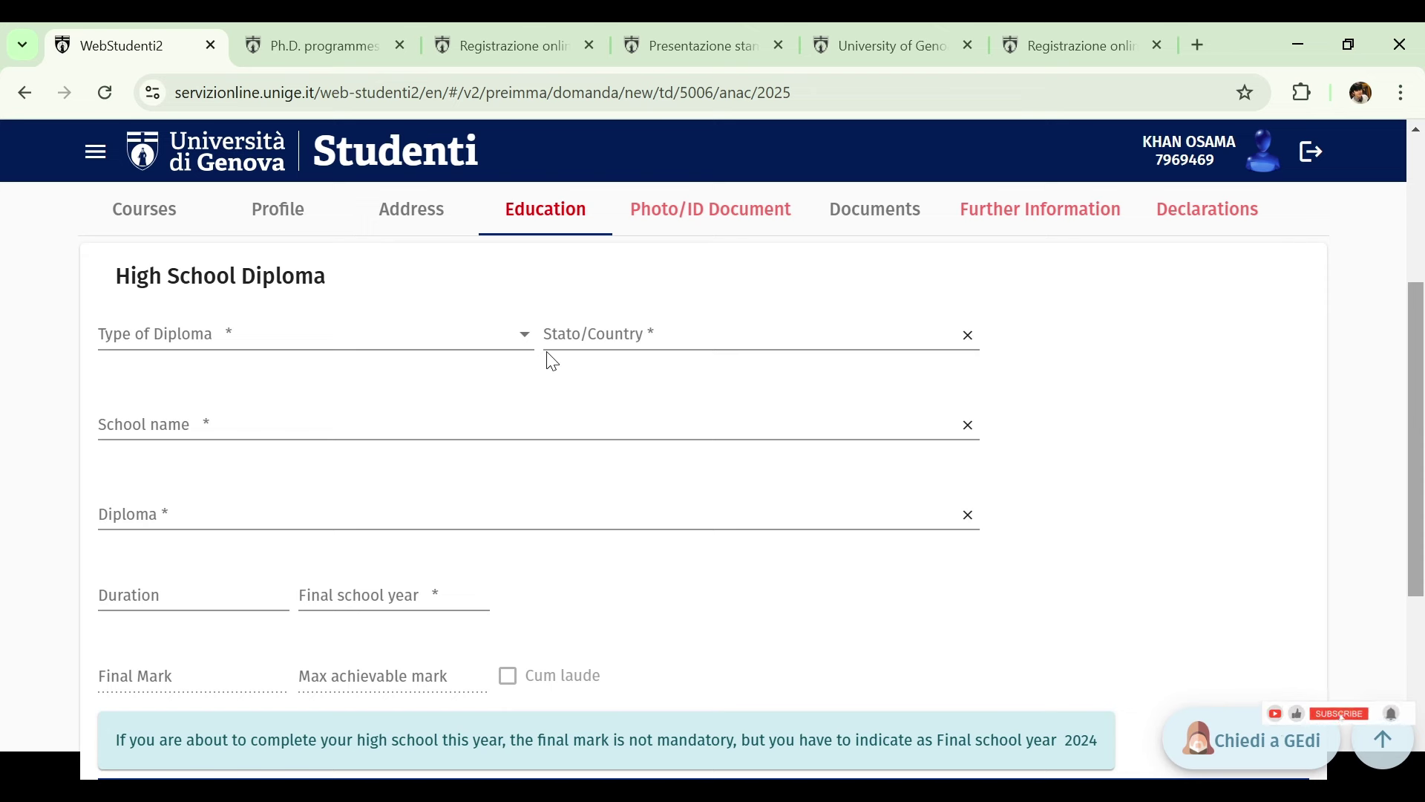
click(519, 346)
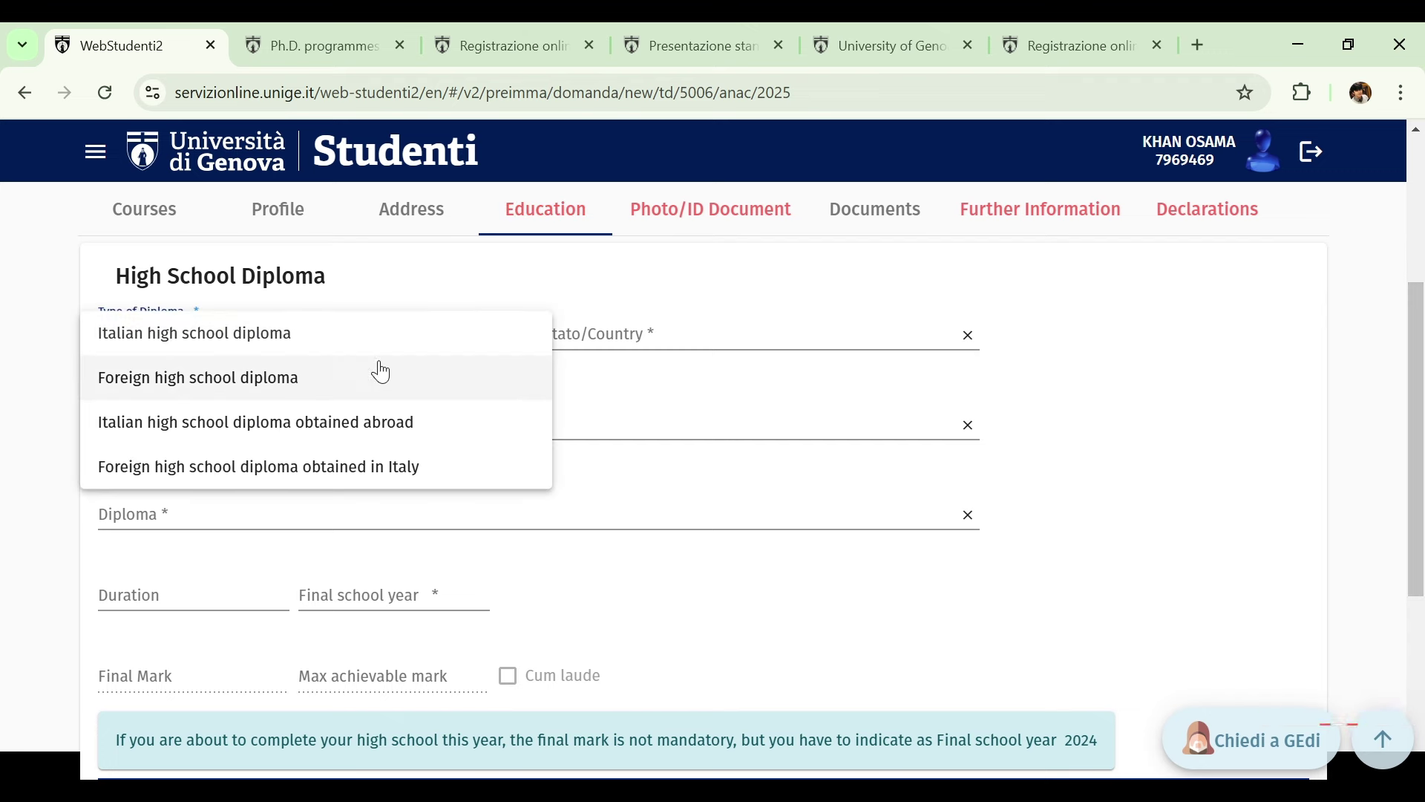
click(207, 378)
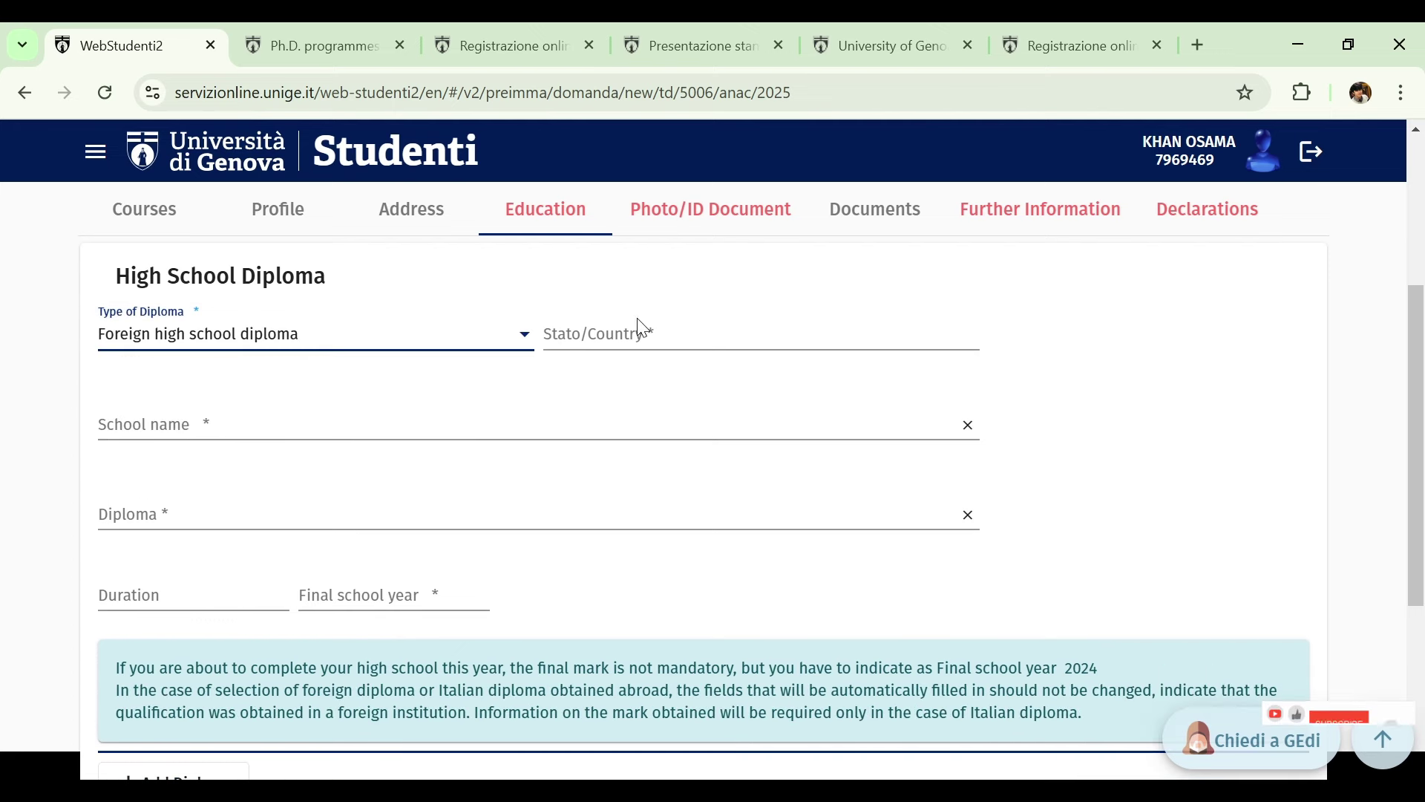
Step: Enter PAKISTAN as the diploma's country and 2021 as the final school year
click(728, 338)
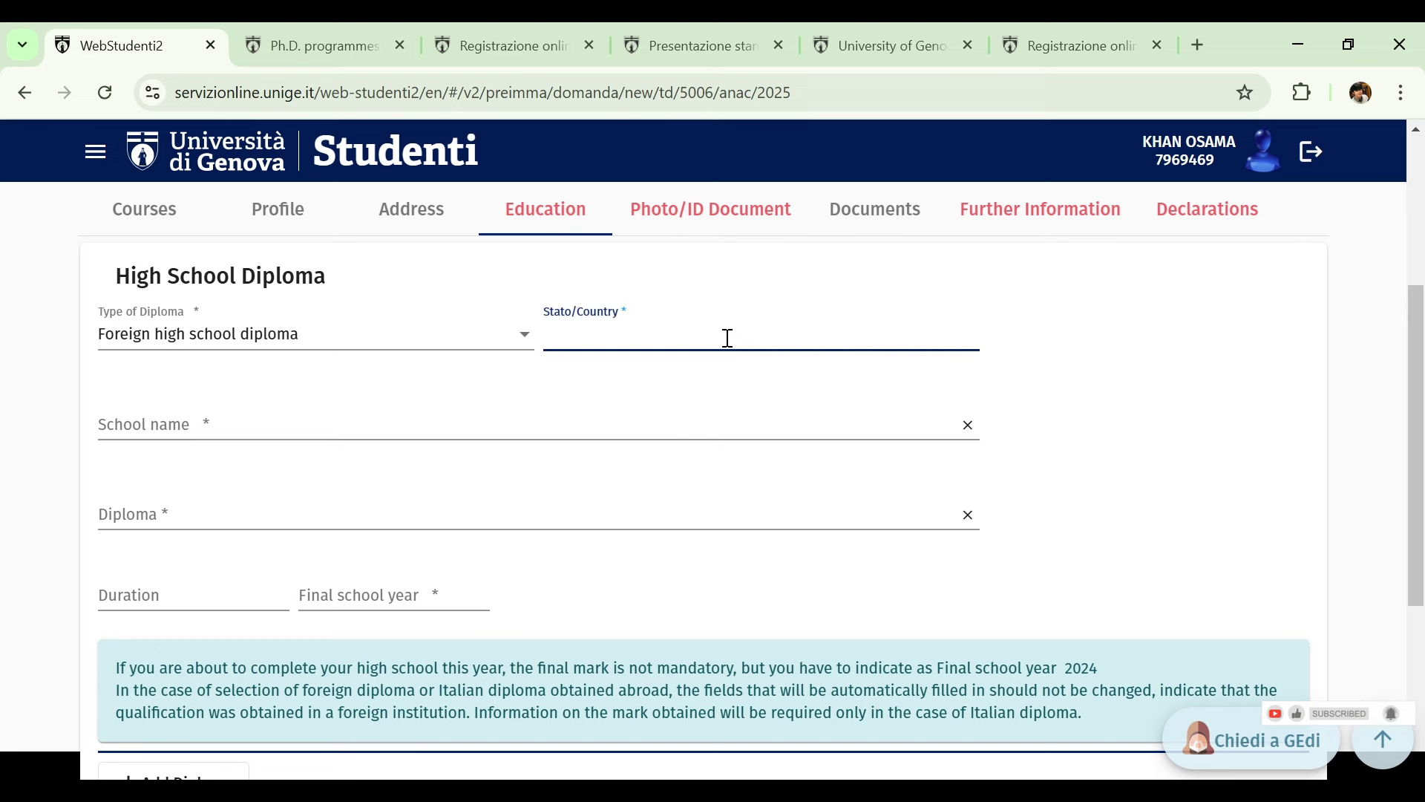
text(paki)
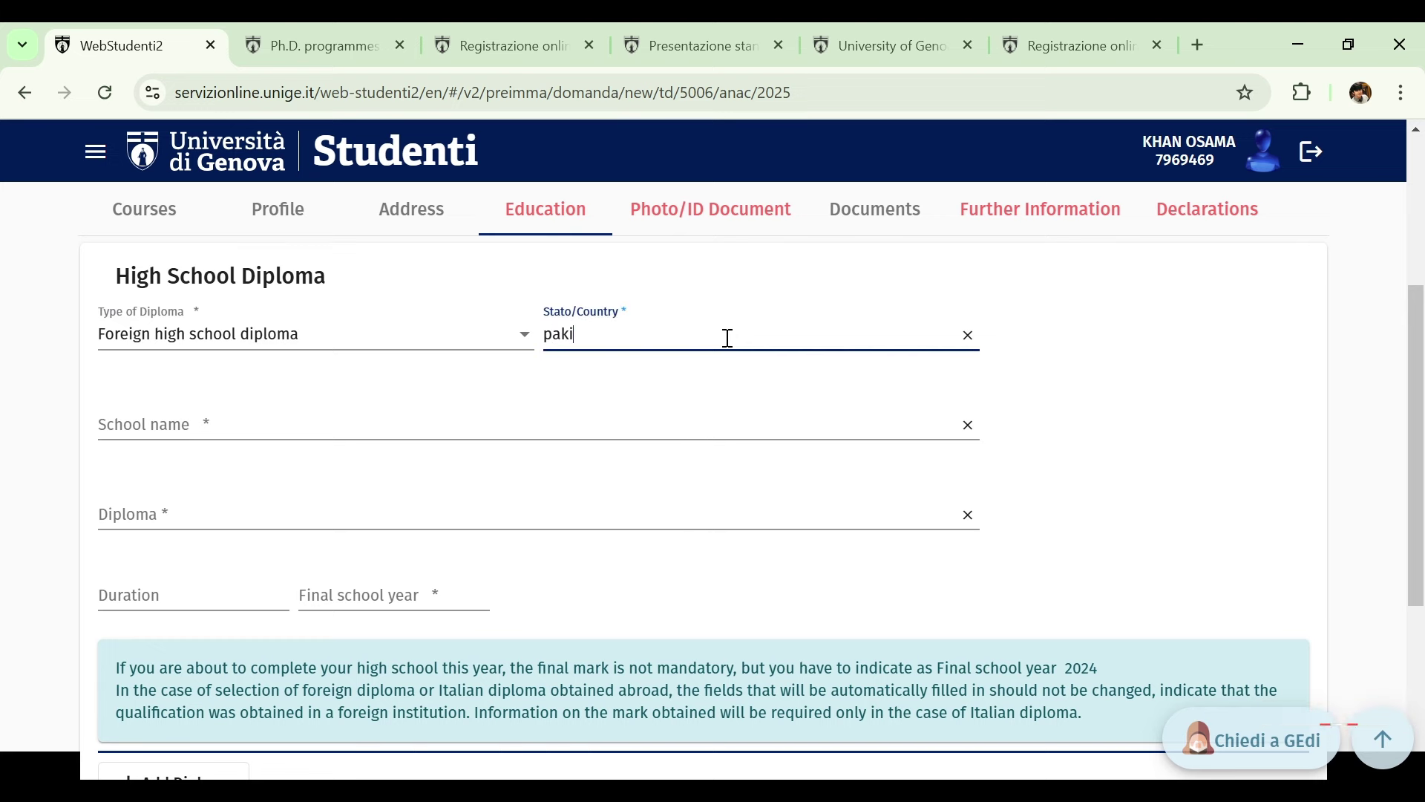
text(a)
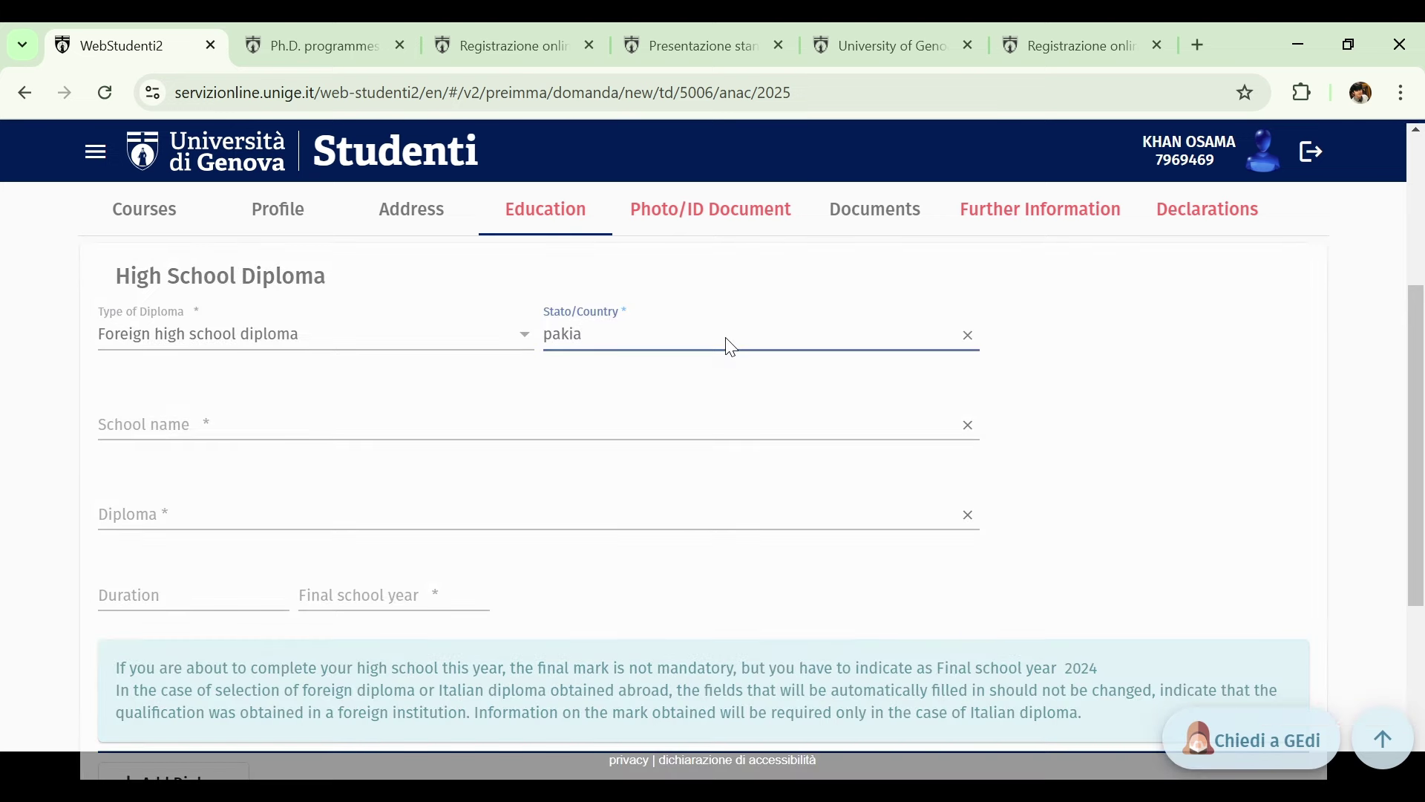
key(BackSpace)
text(st)
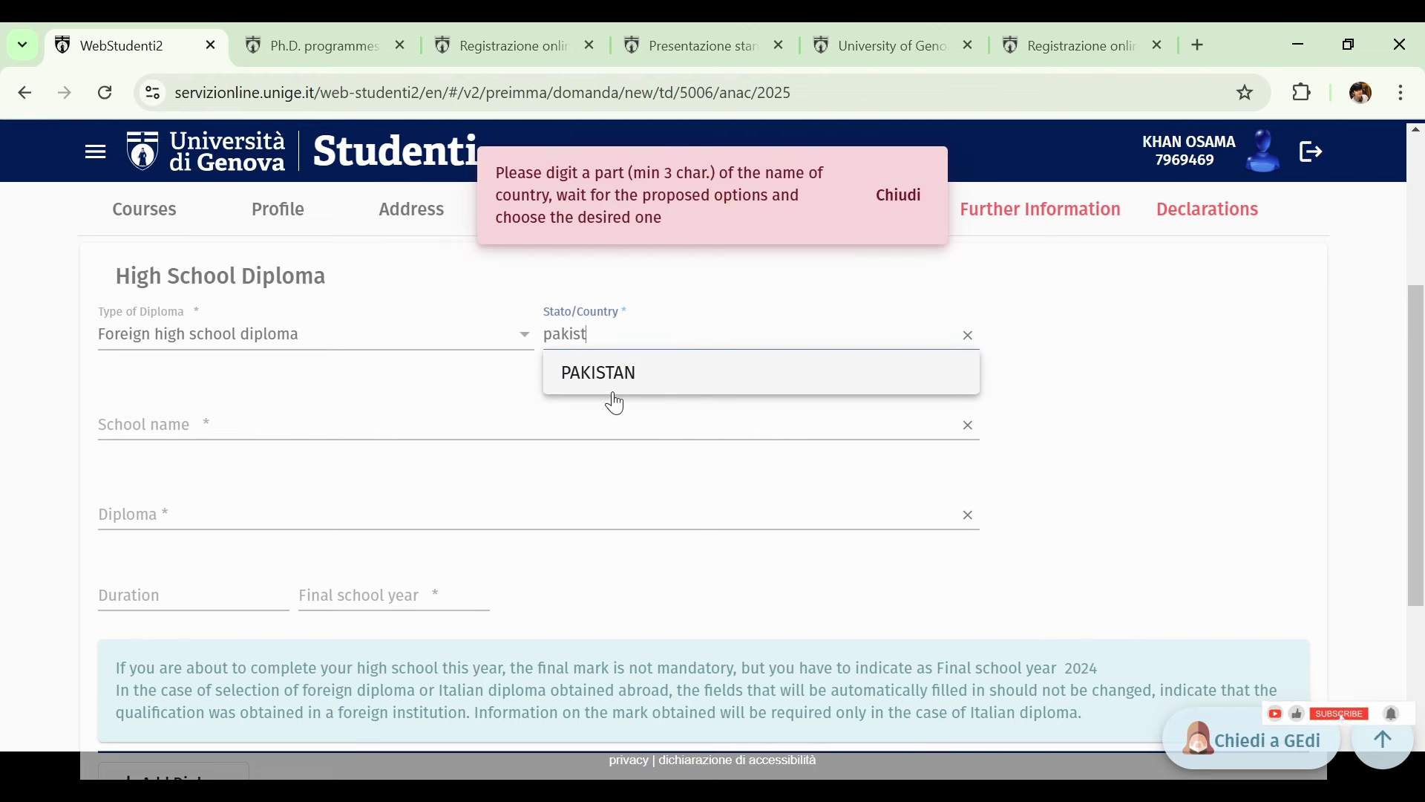
click(611, 384)
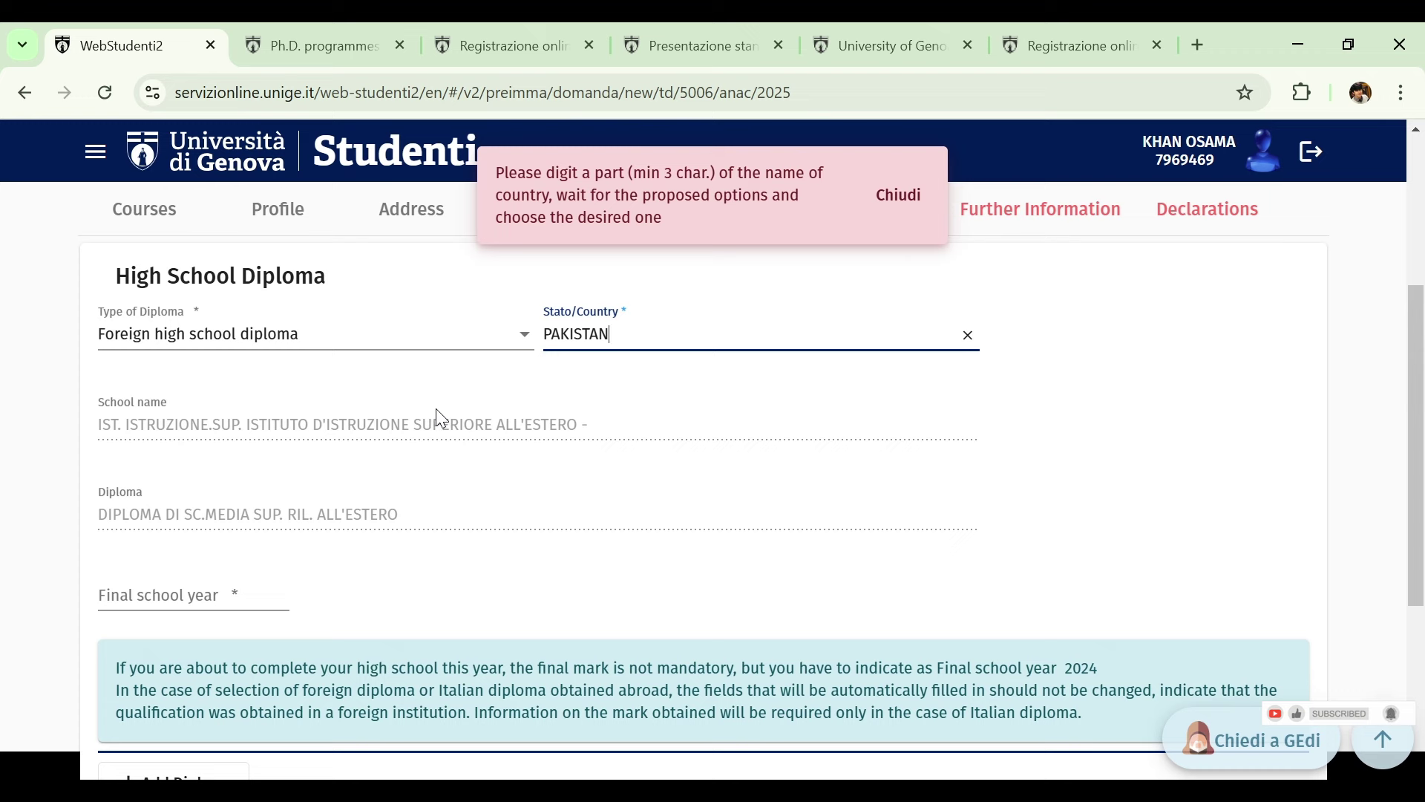
click(506, 403)
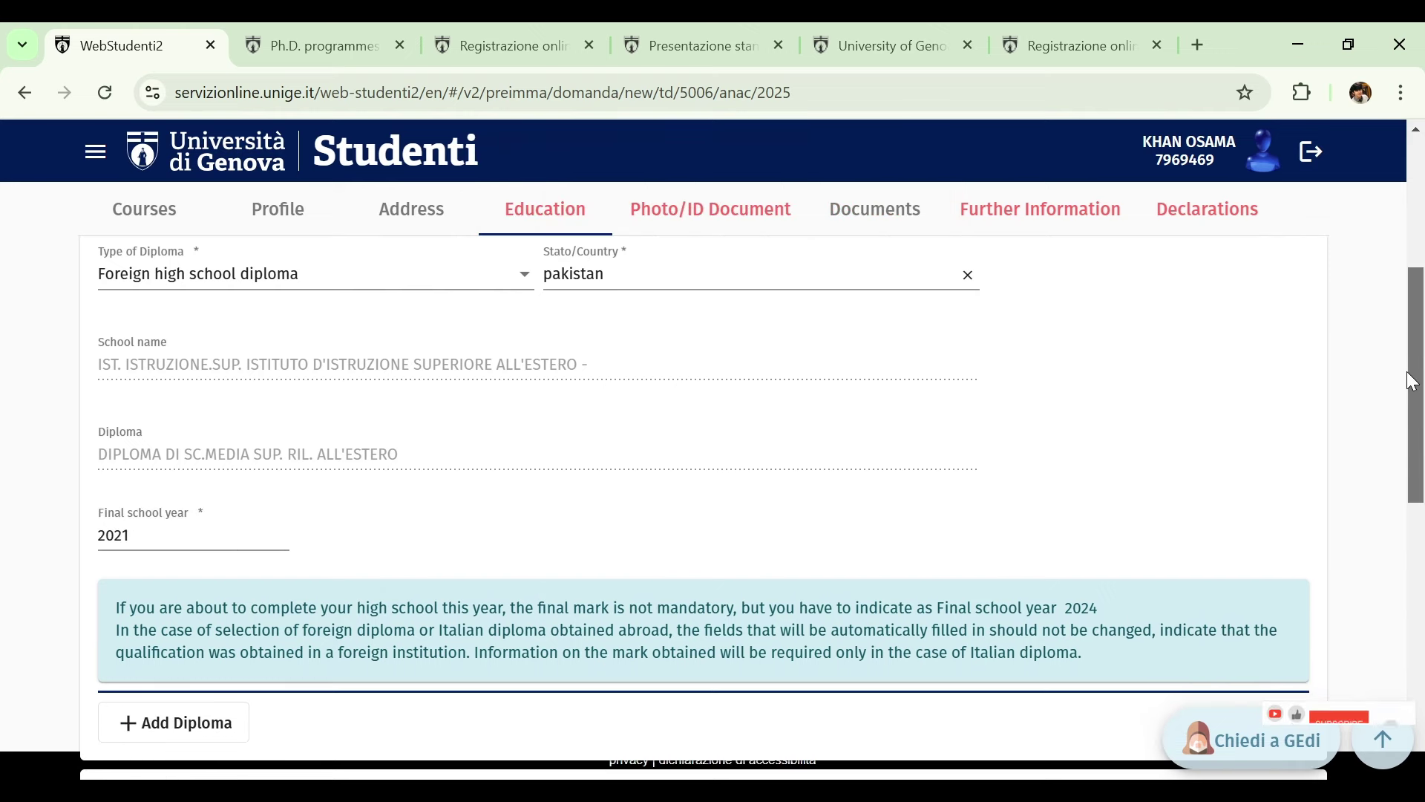
click(179, 540)
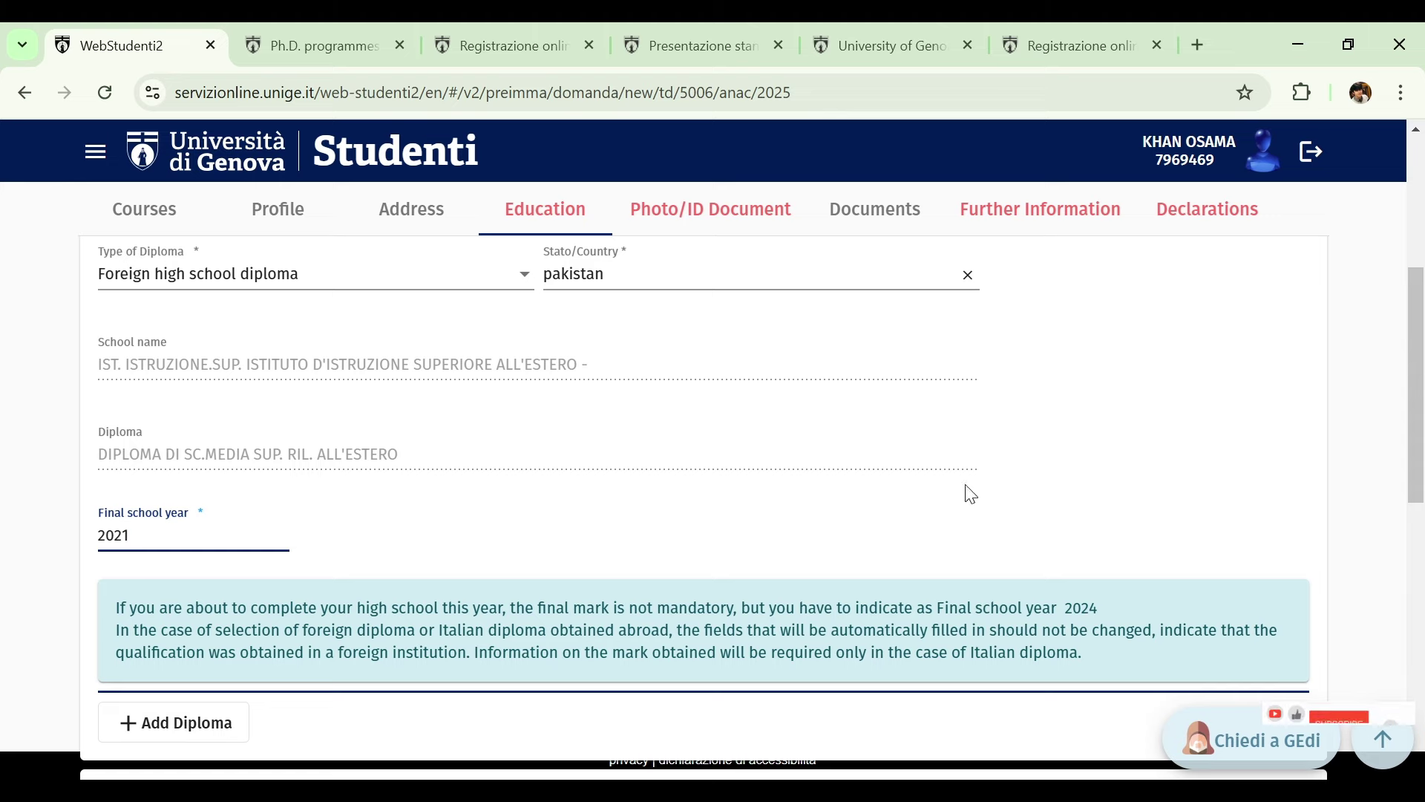
scroll(1416, 303, up, 3)
drag(1416, 307, 1396, 541)
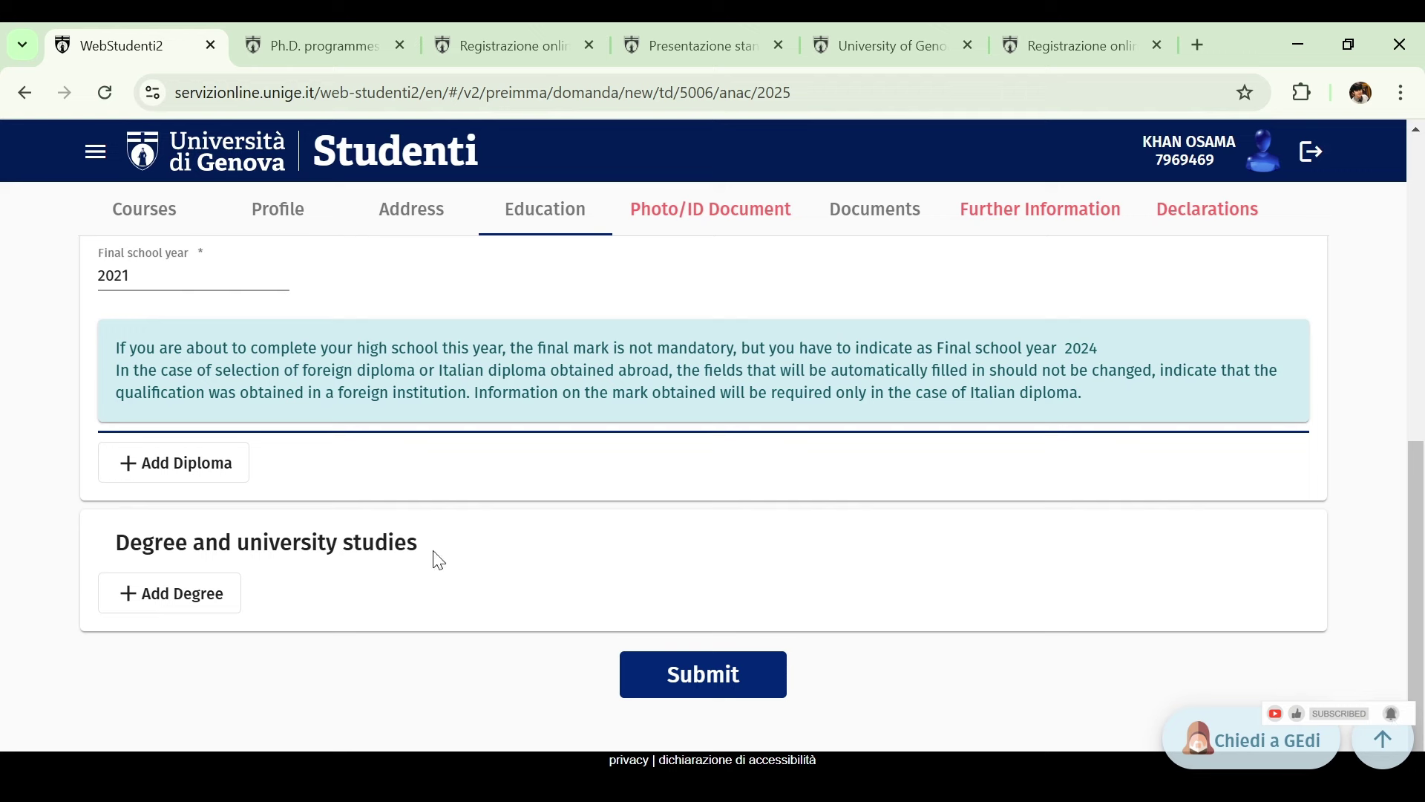
Step: Add a degree entry with situation 'To have a degree', type Foreign degree, and country Pakistan
click(197, 596)
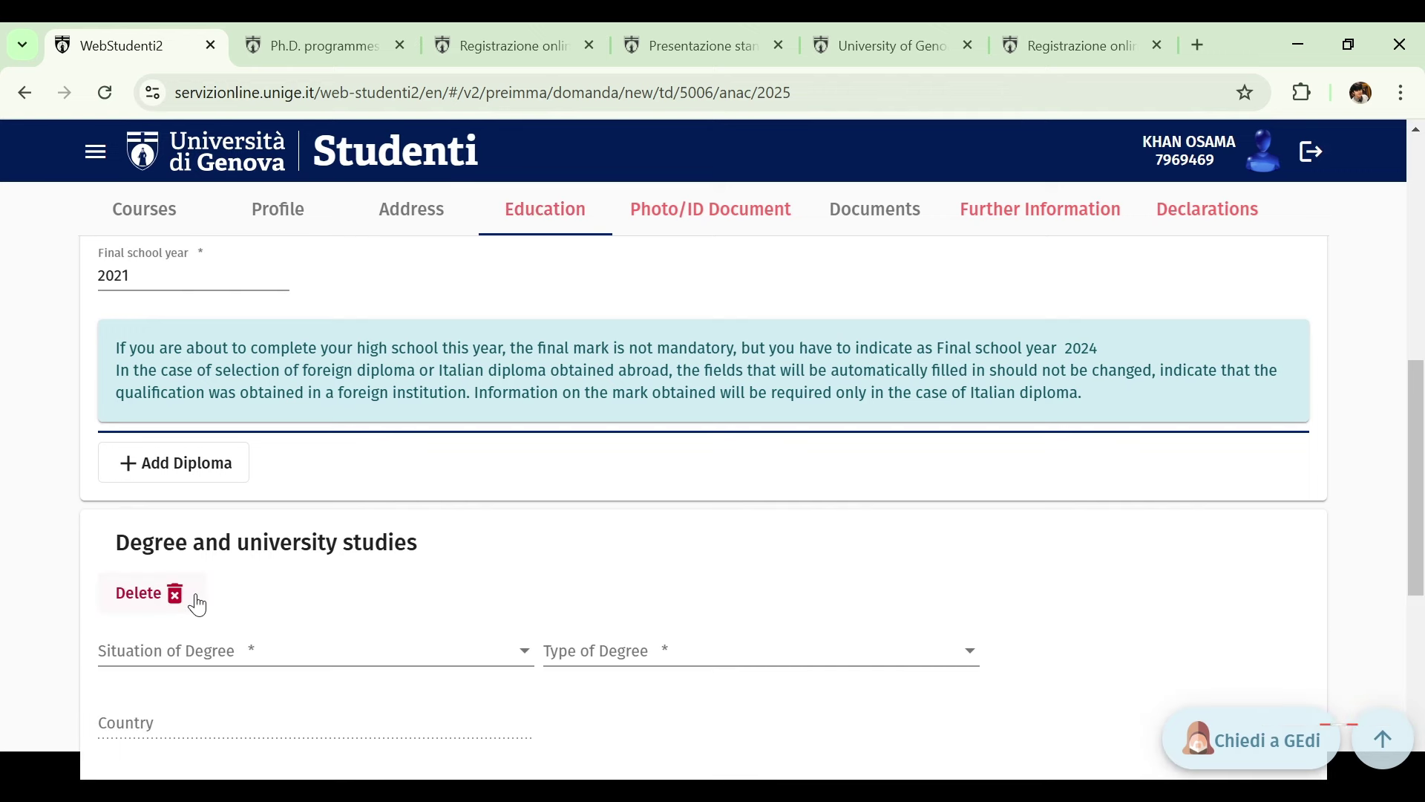
drag(1421, 421, 1401, 525)
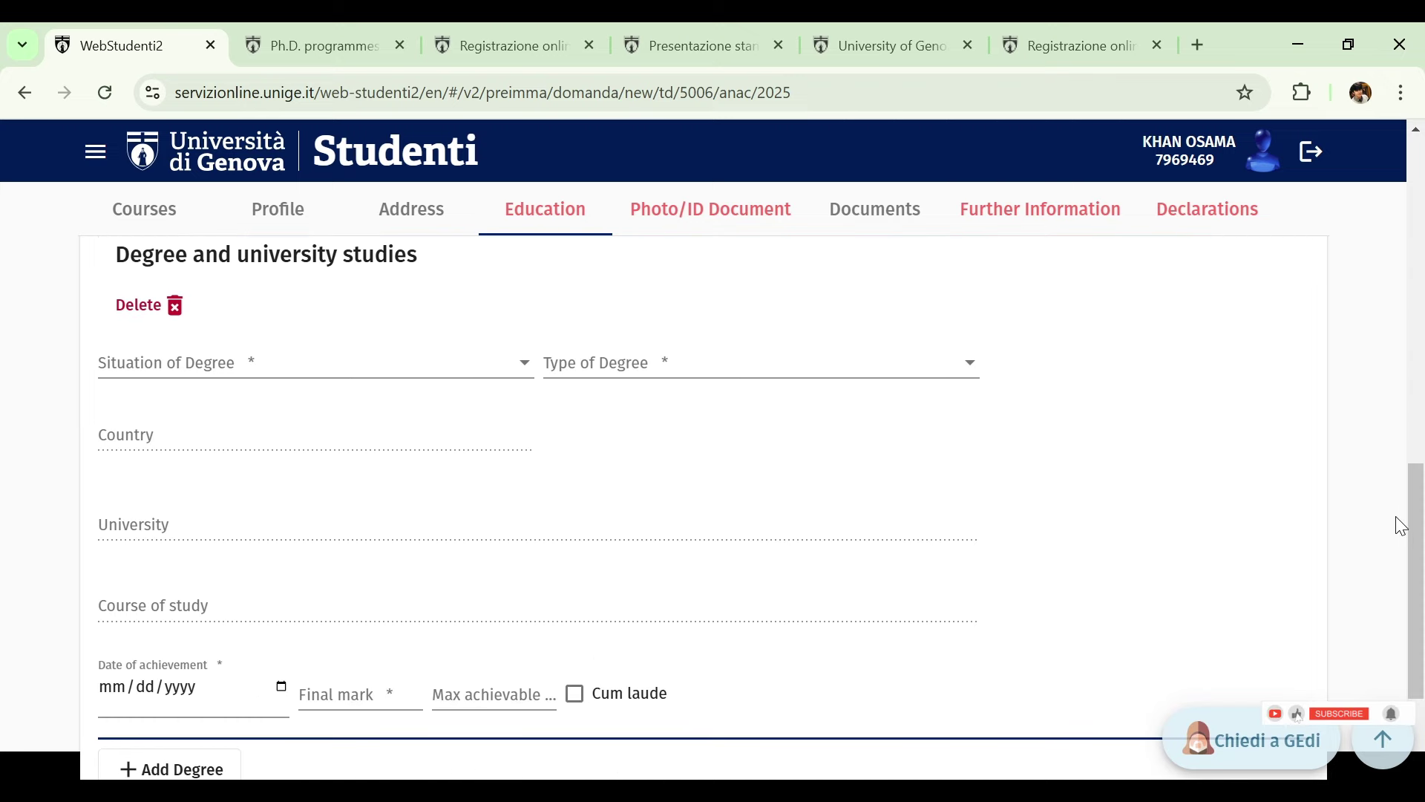
click(301, 380)
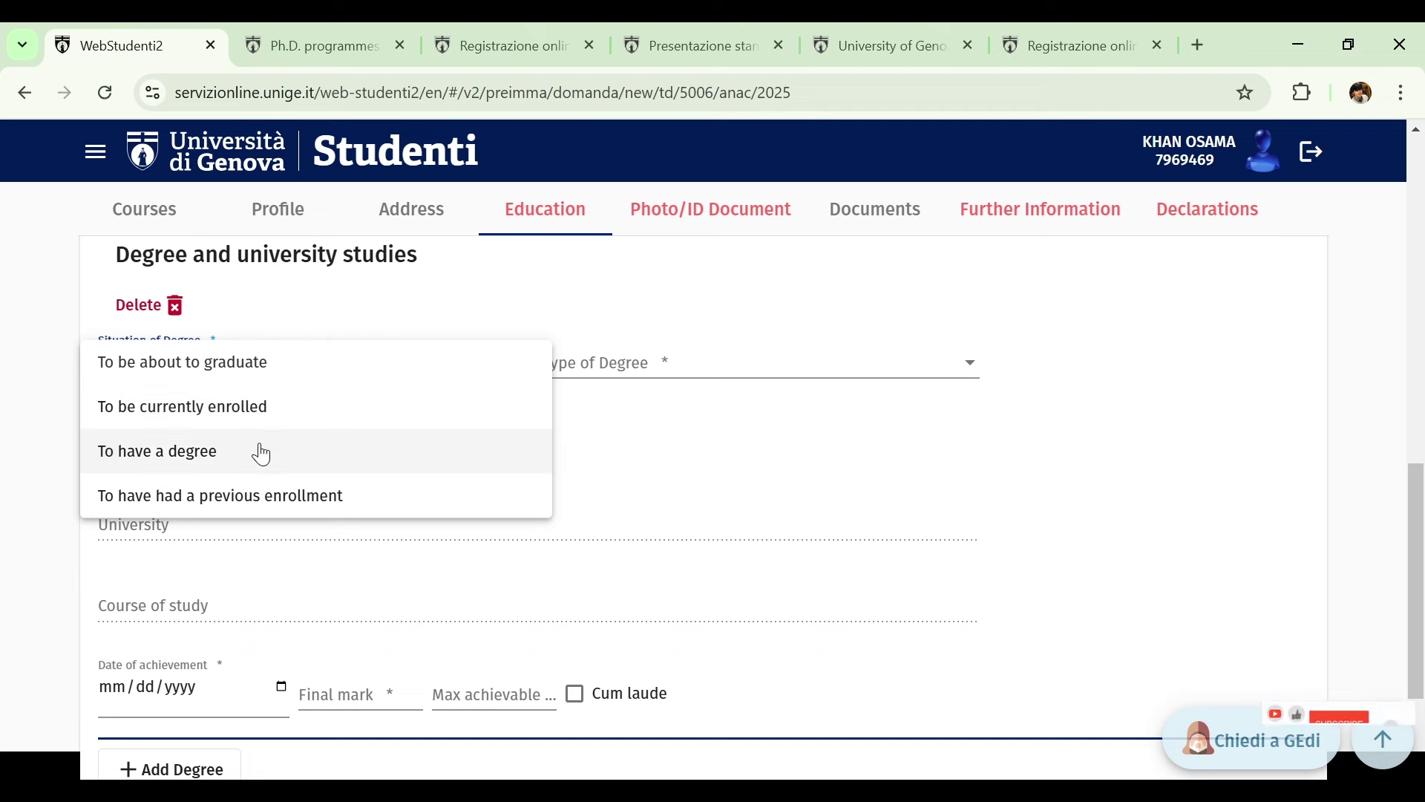
click(257, 467)
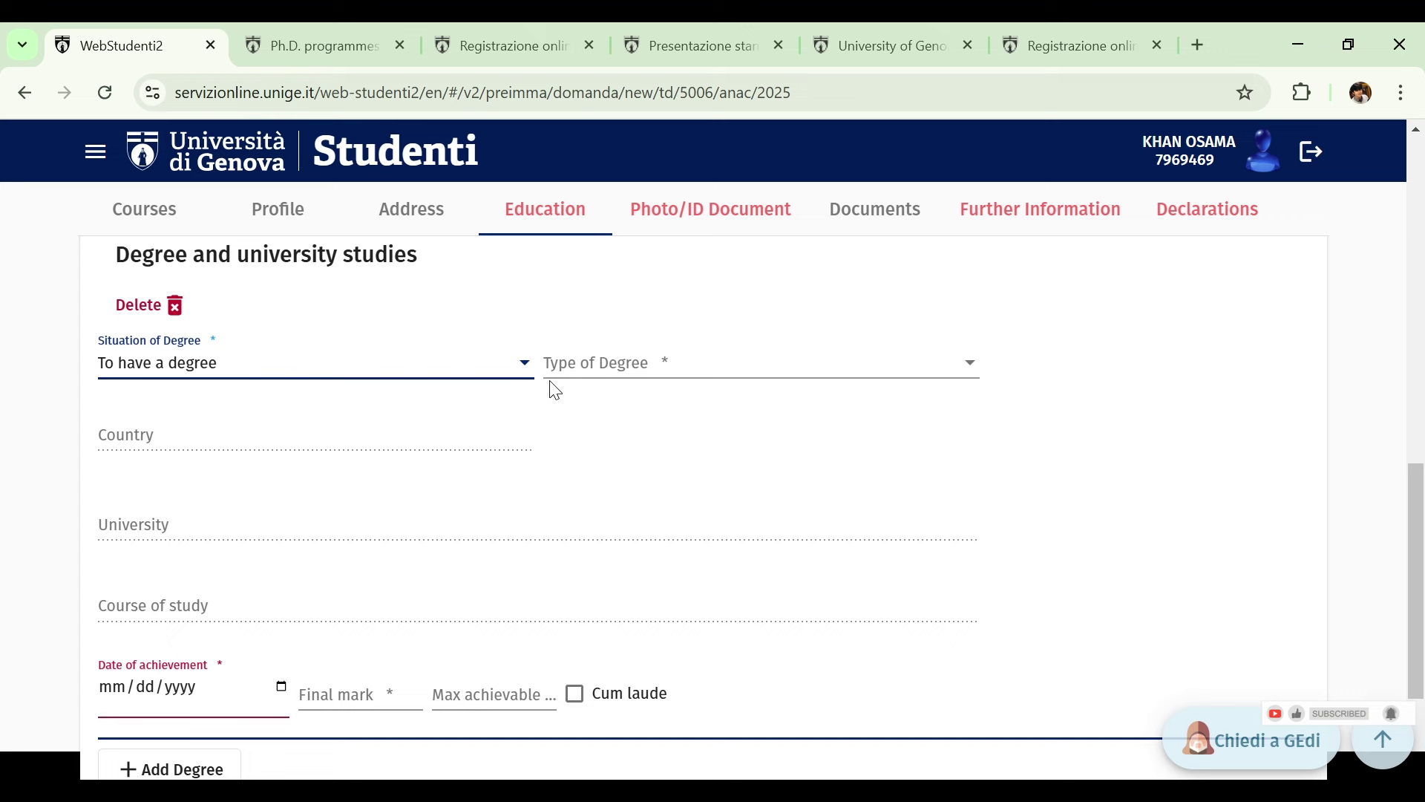
click(611, 375)
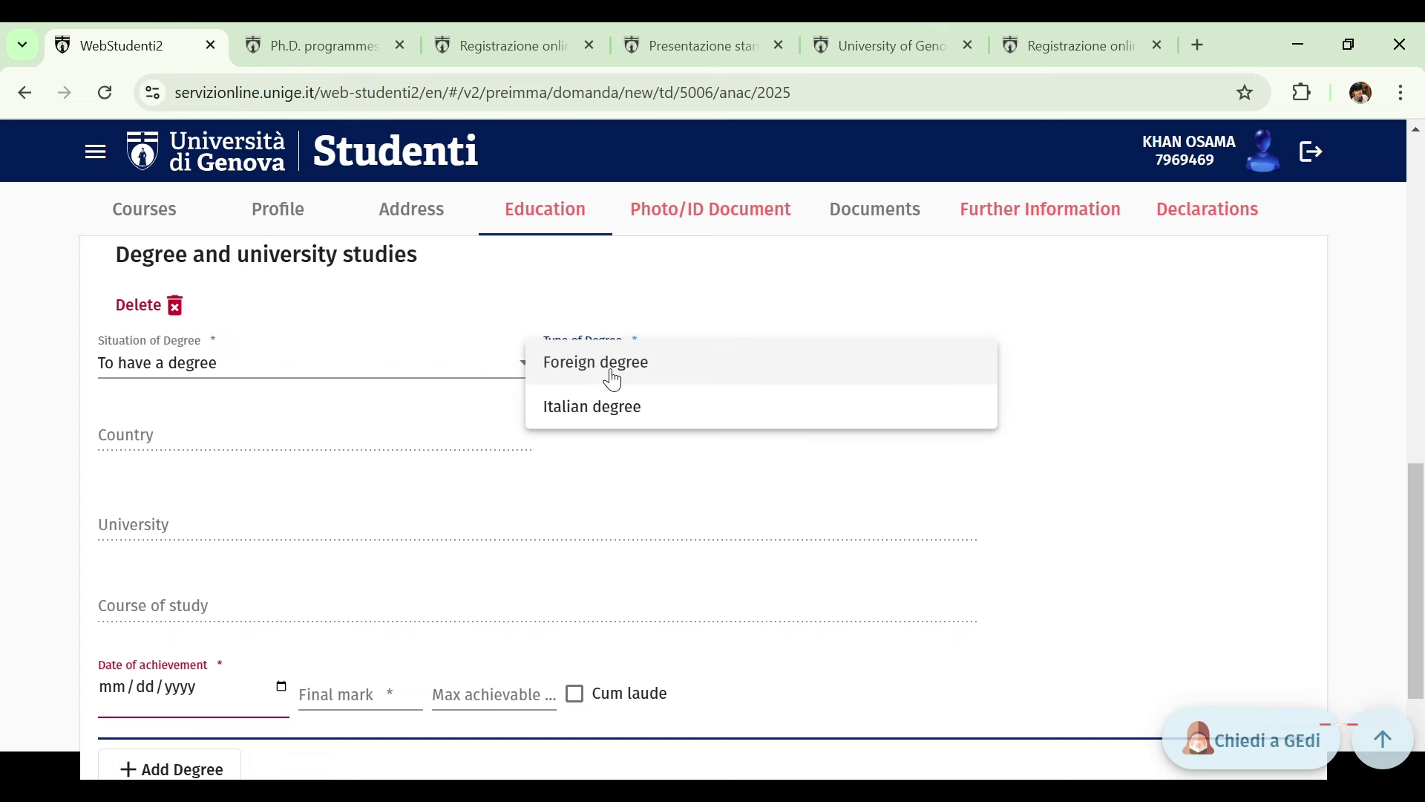
click(613, 380)
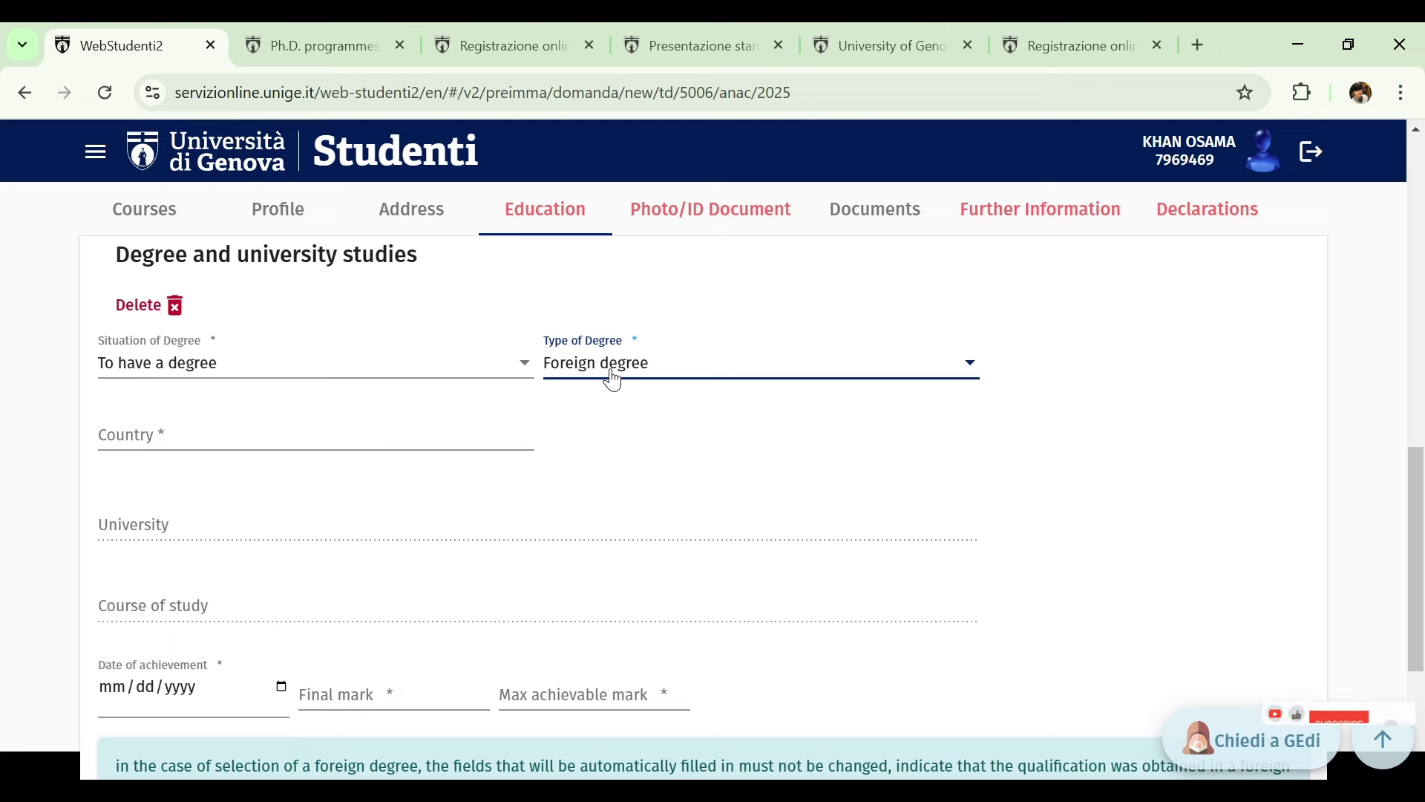
click(344, 446)
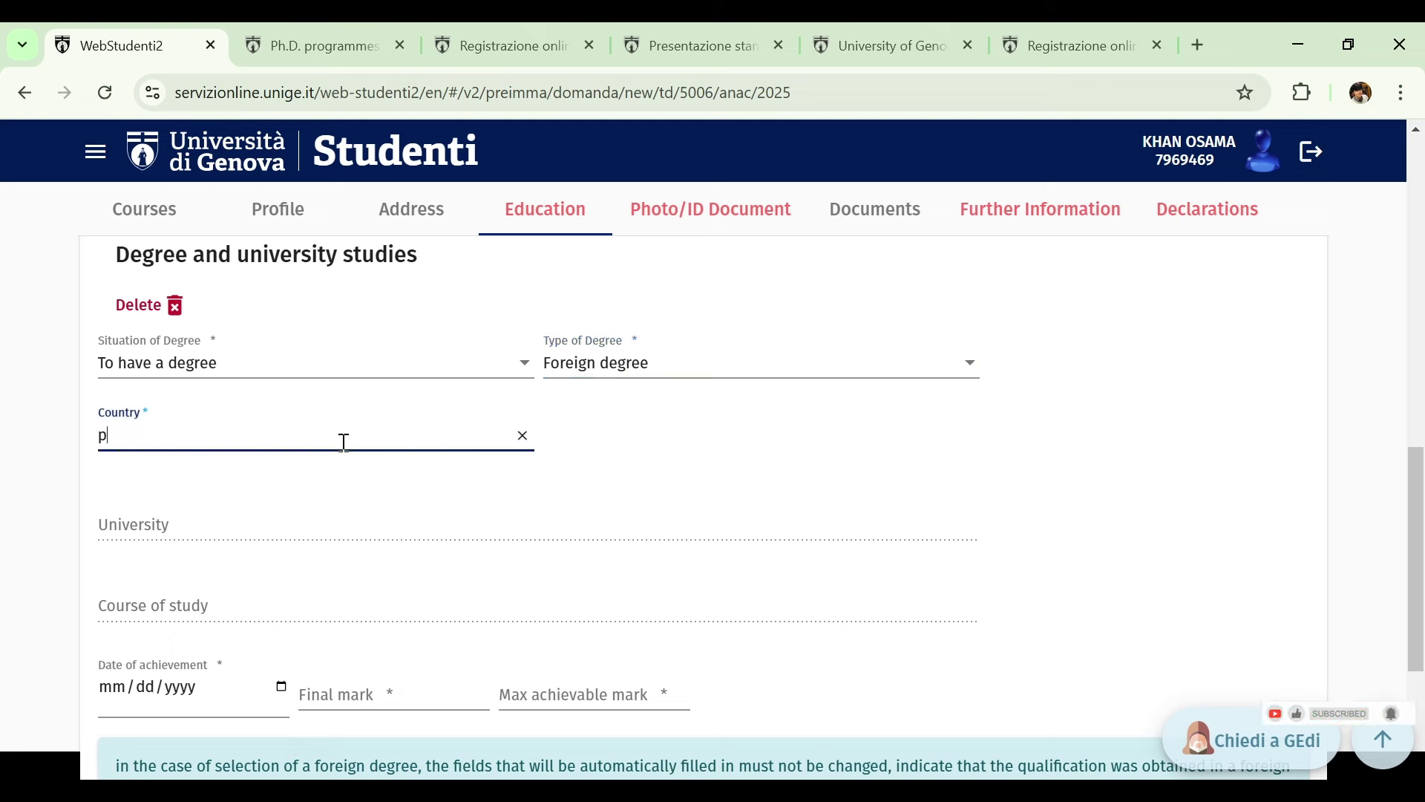
text(pakistan)
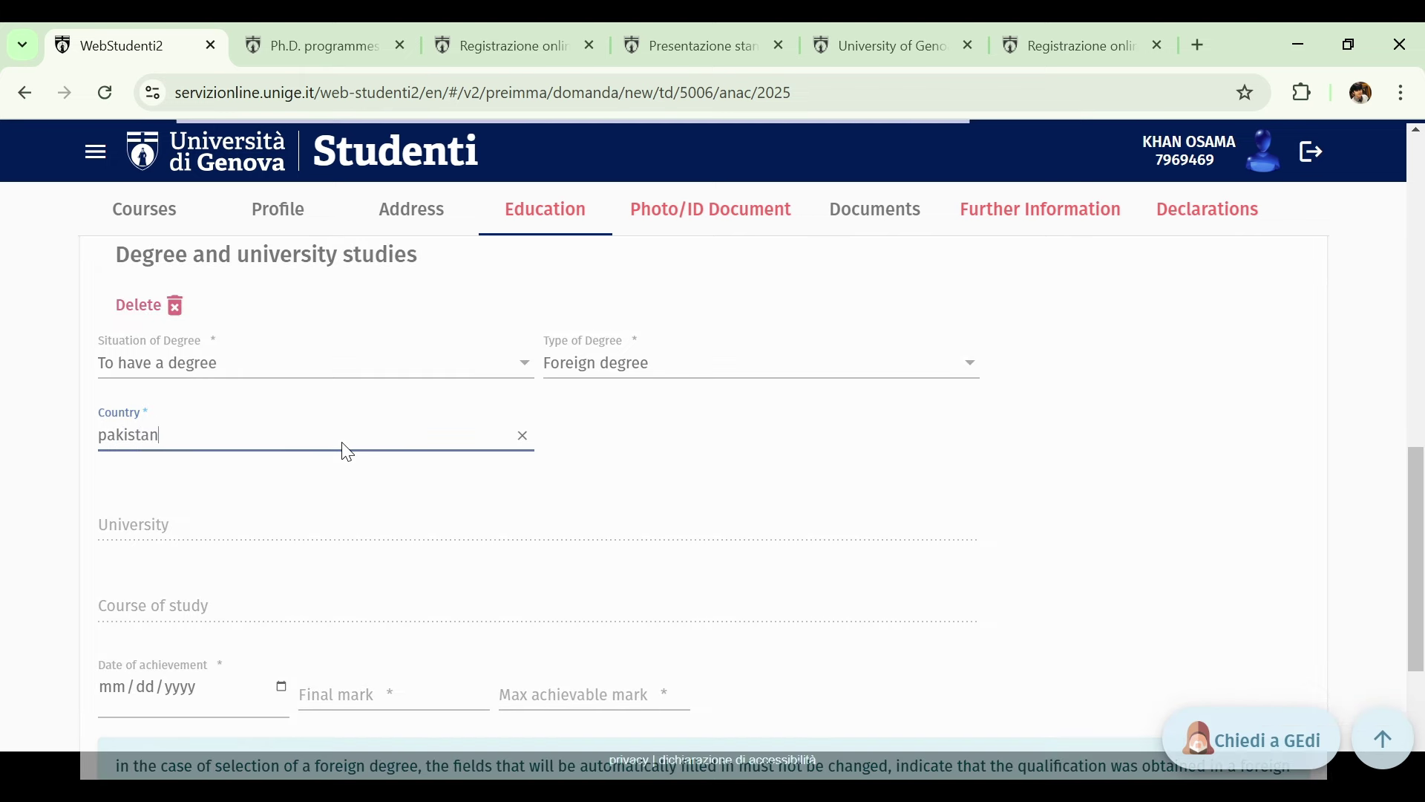
scroll(1401, 563, down, 2)
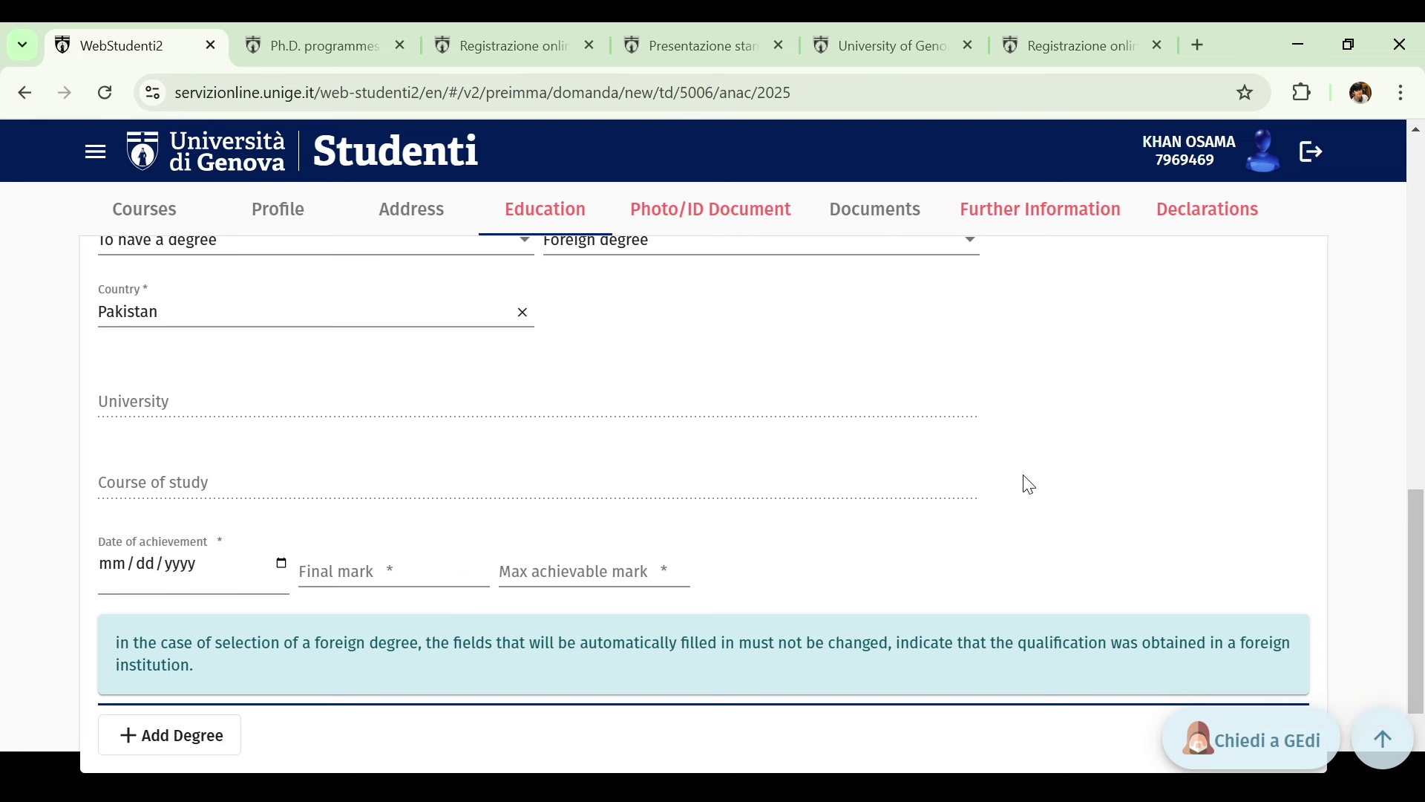
drag(1421, 618, 1420, 653)
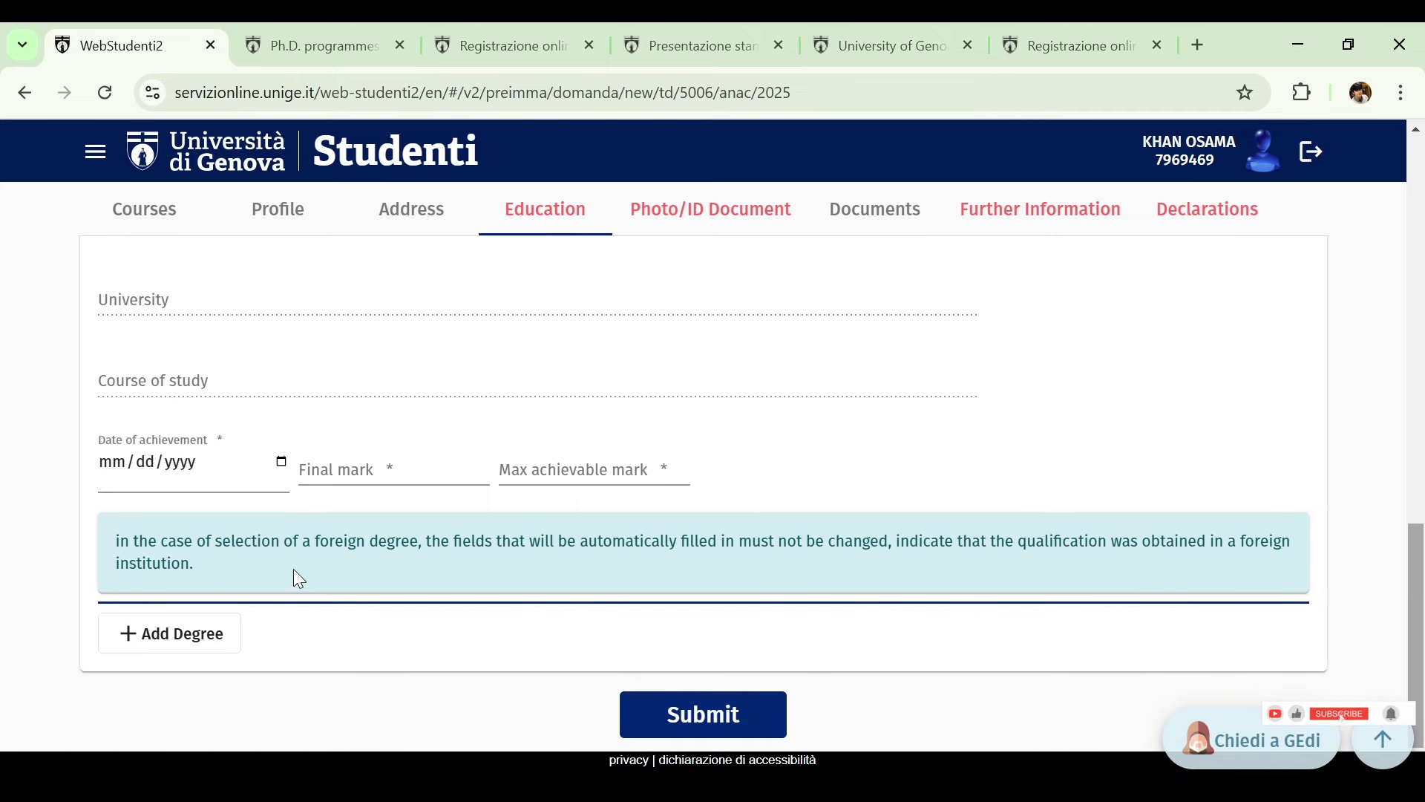
Step: Give the degree an achievement date of 11/25/2024, a final mark of 3.90, and a maximum mark of 4
click(202, 470)
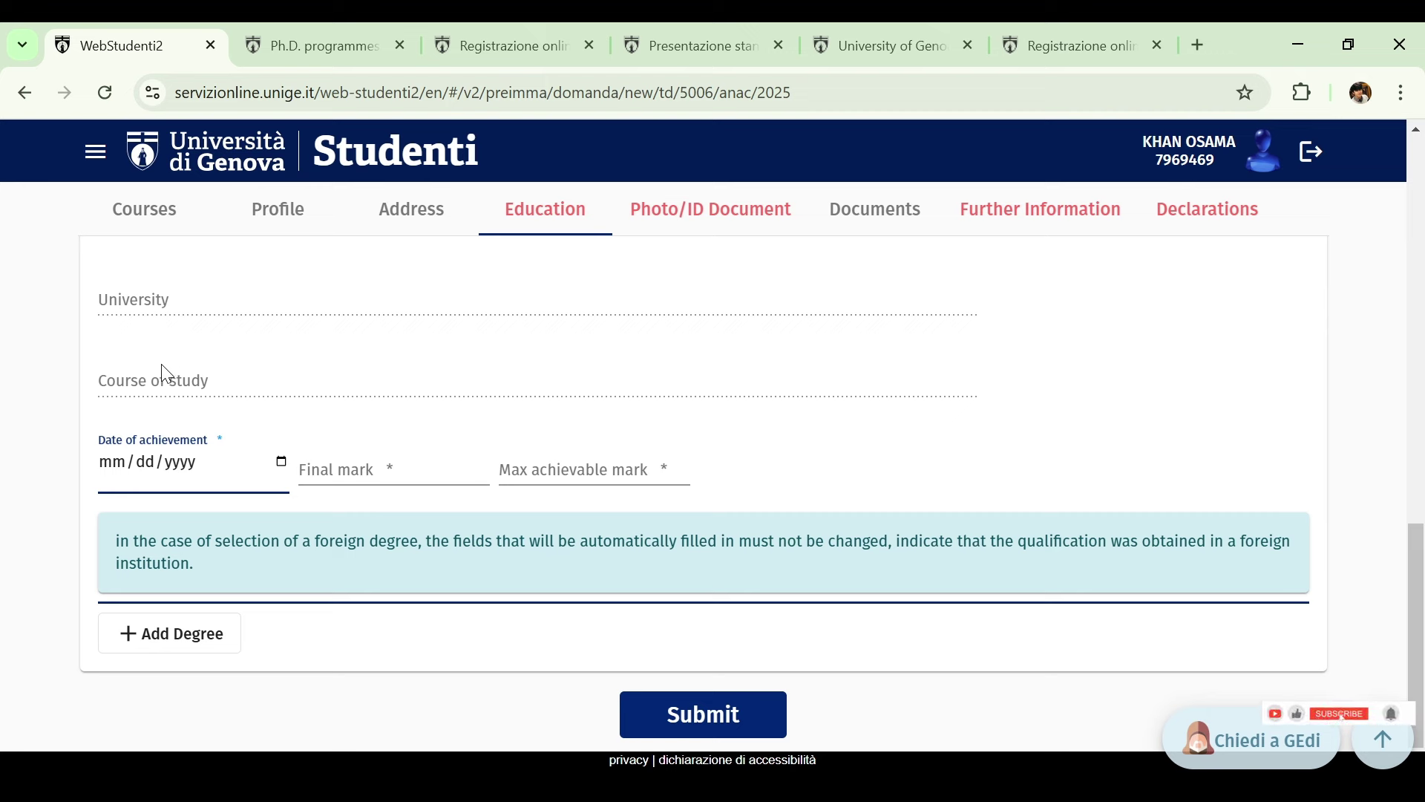
text(11252024)
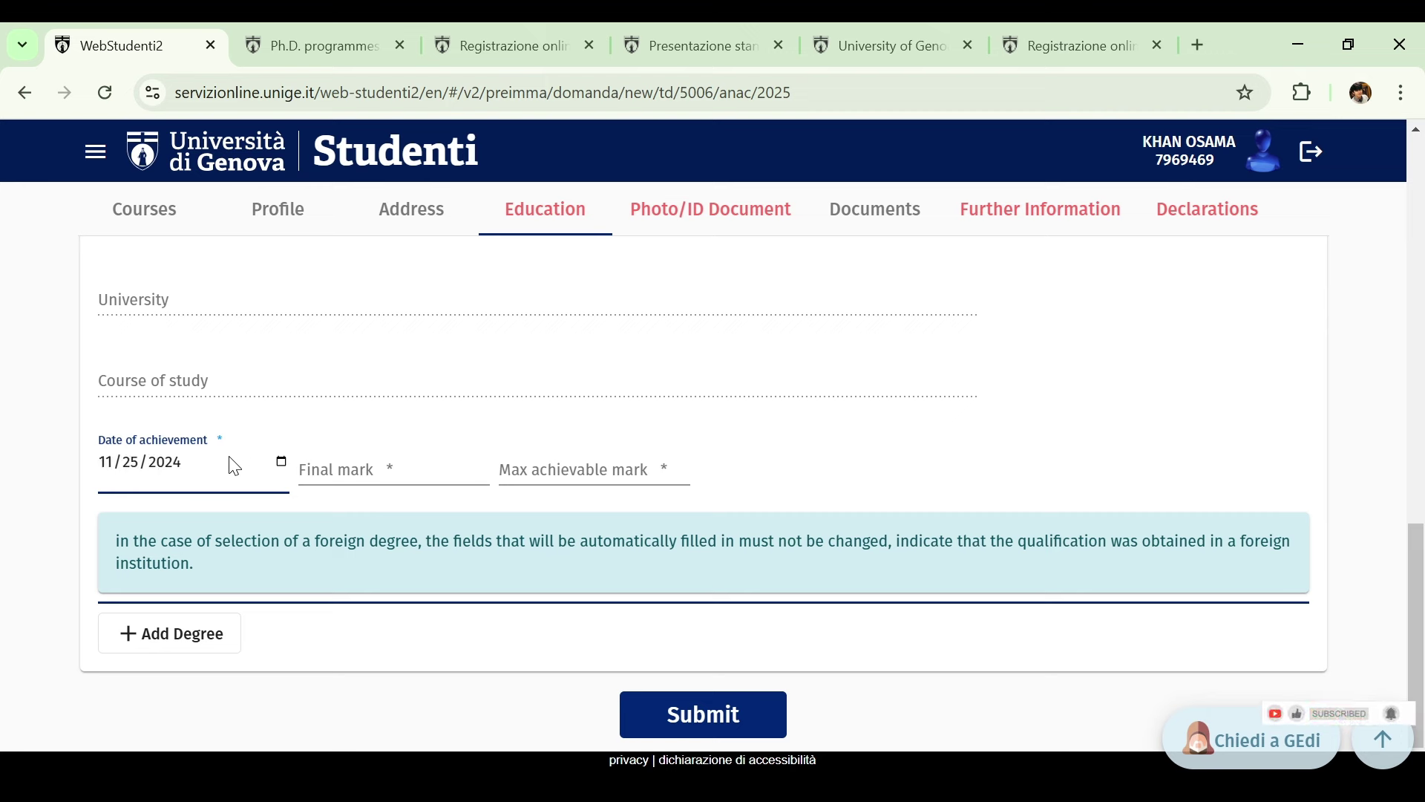
click(399, 478)
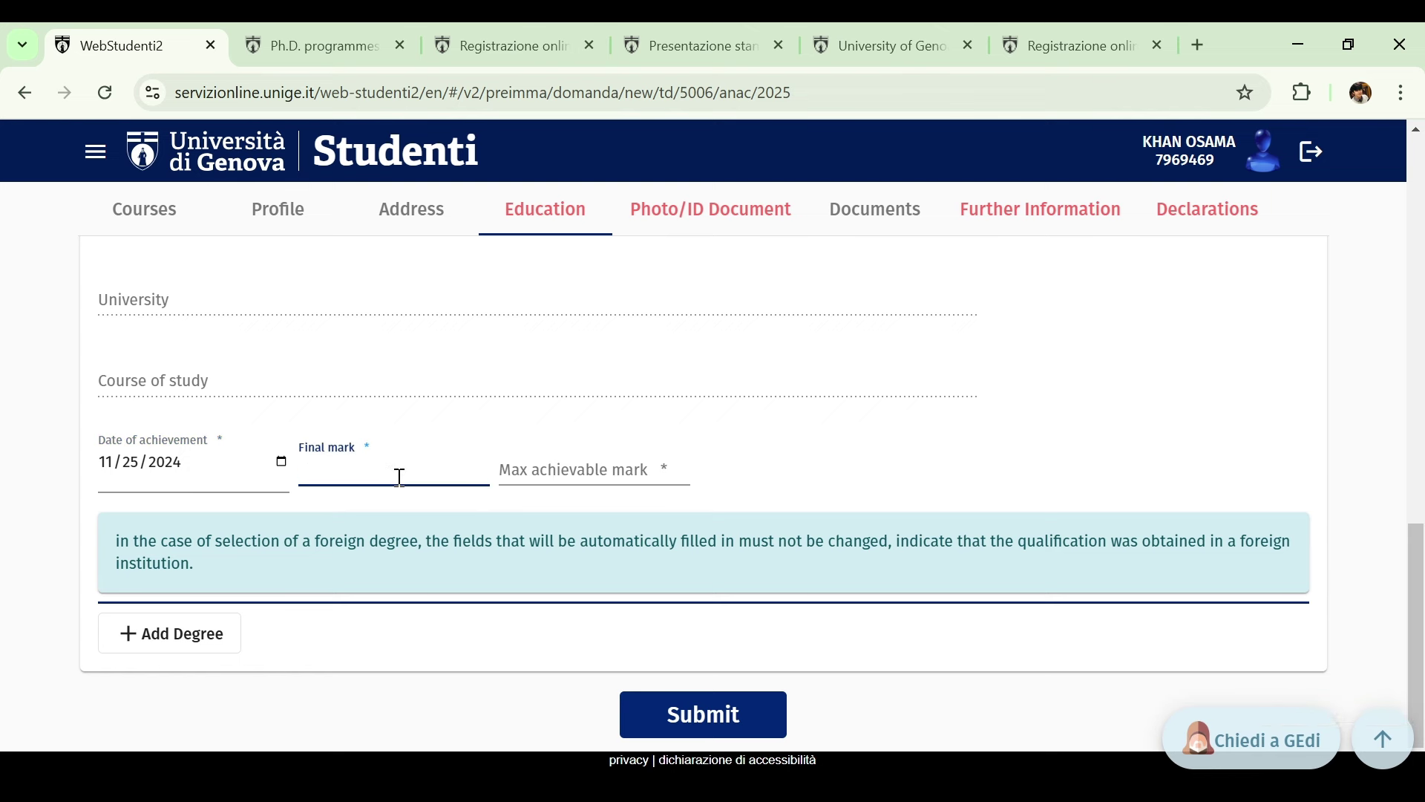
text(3.90)
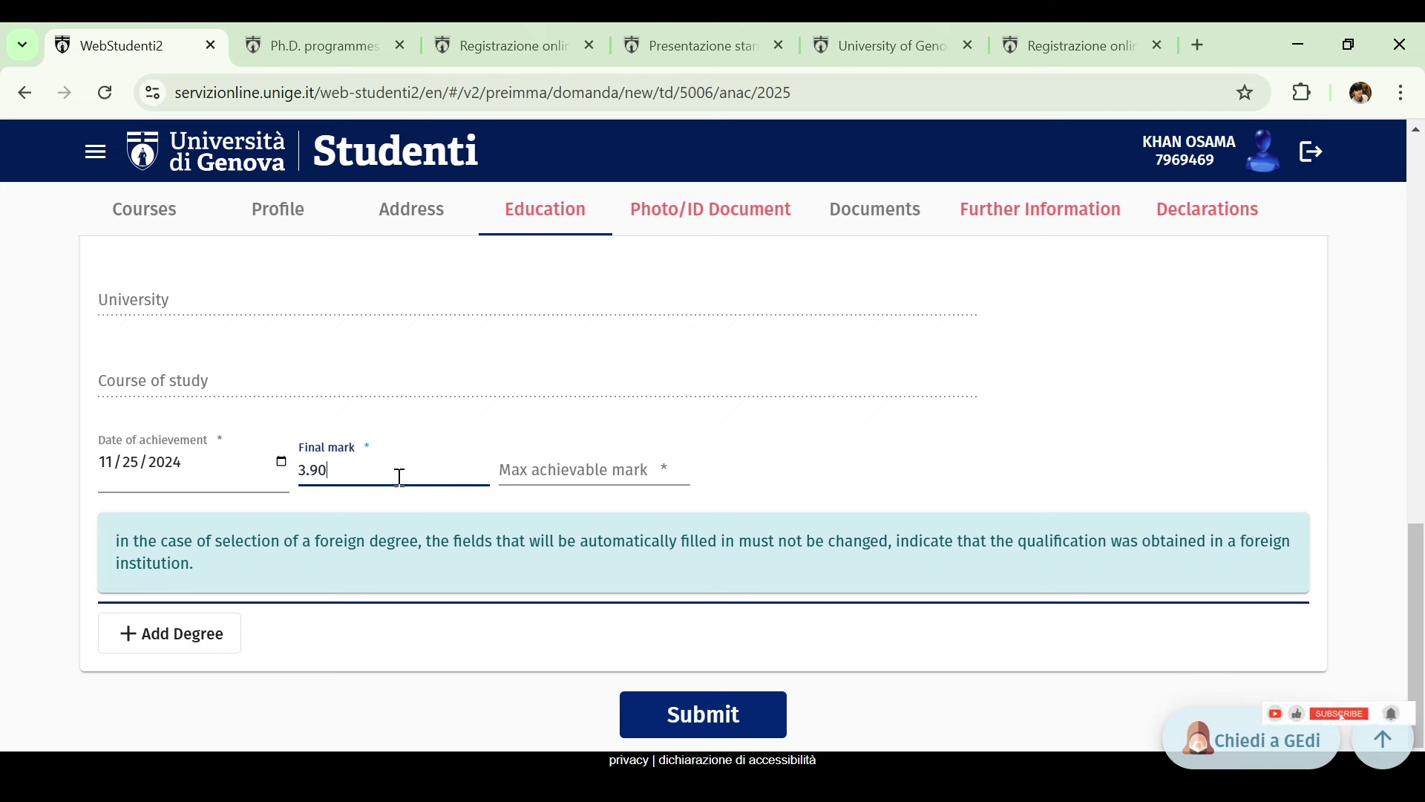
click(586, 470)
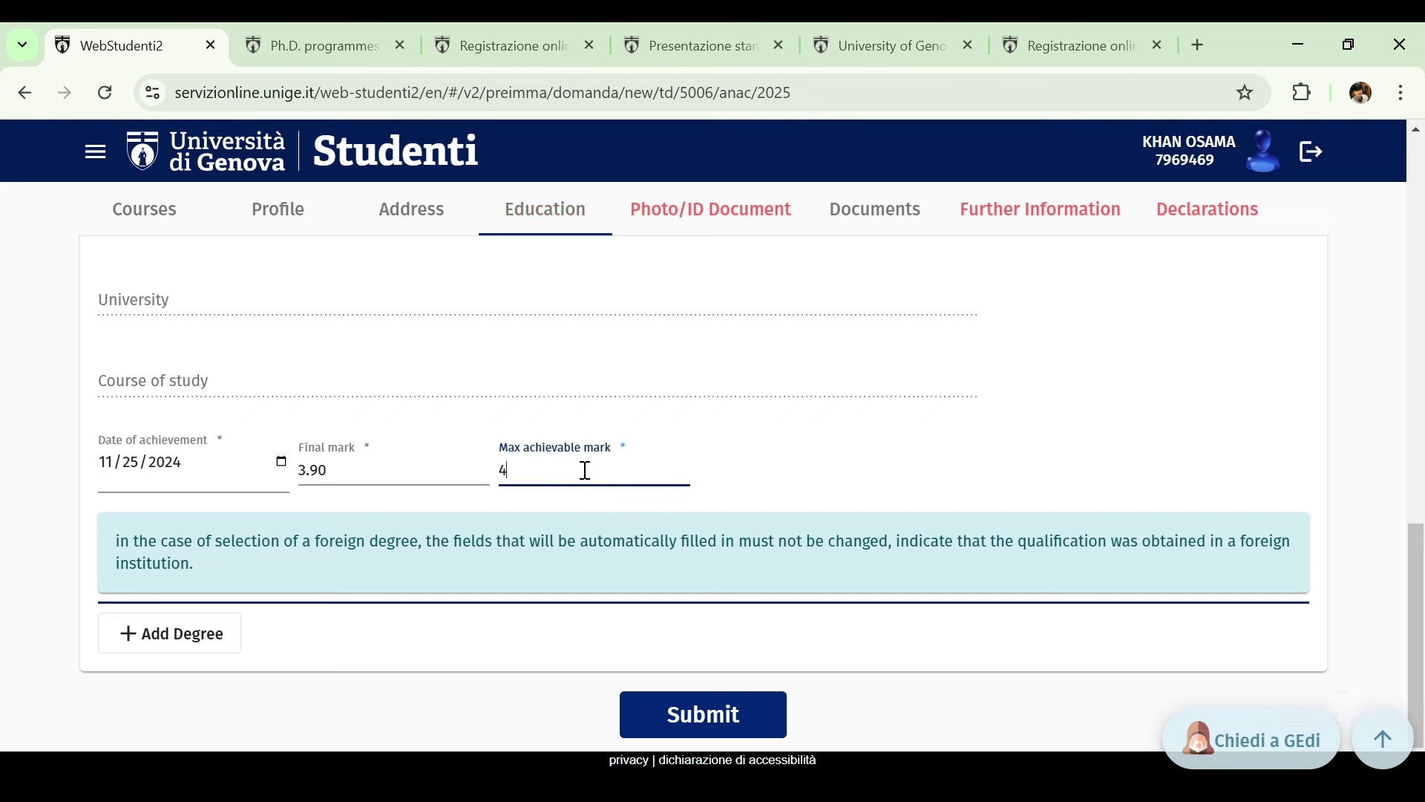
drag(1417, 590, 1419, 627)
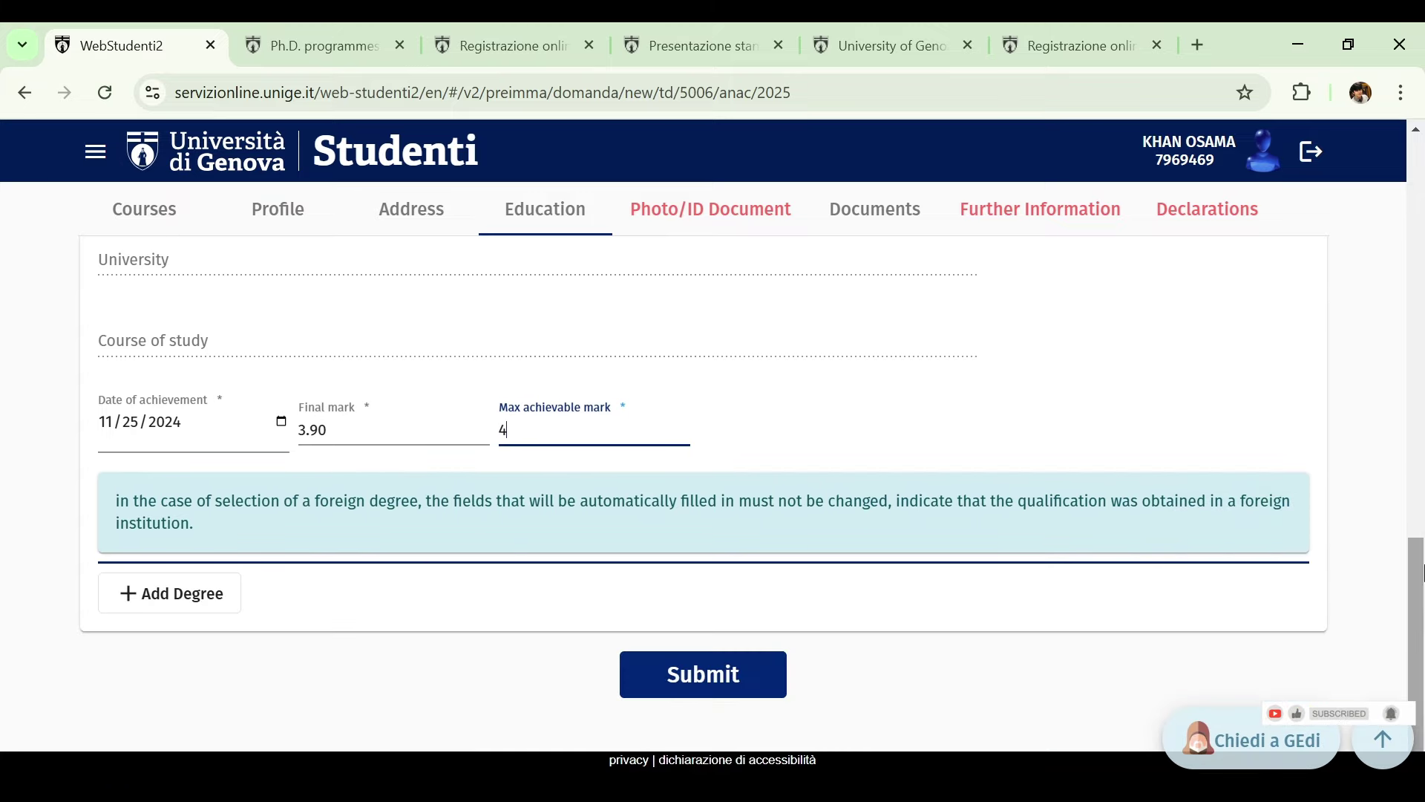
drag(1421, 578, 1419, 248)
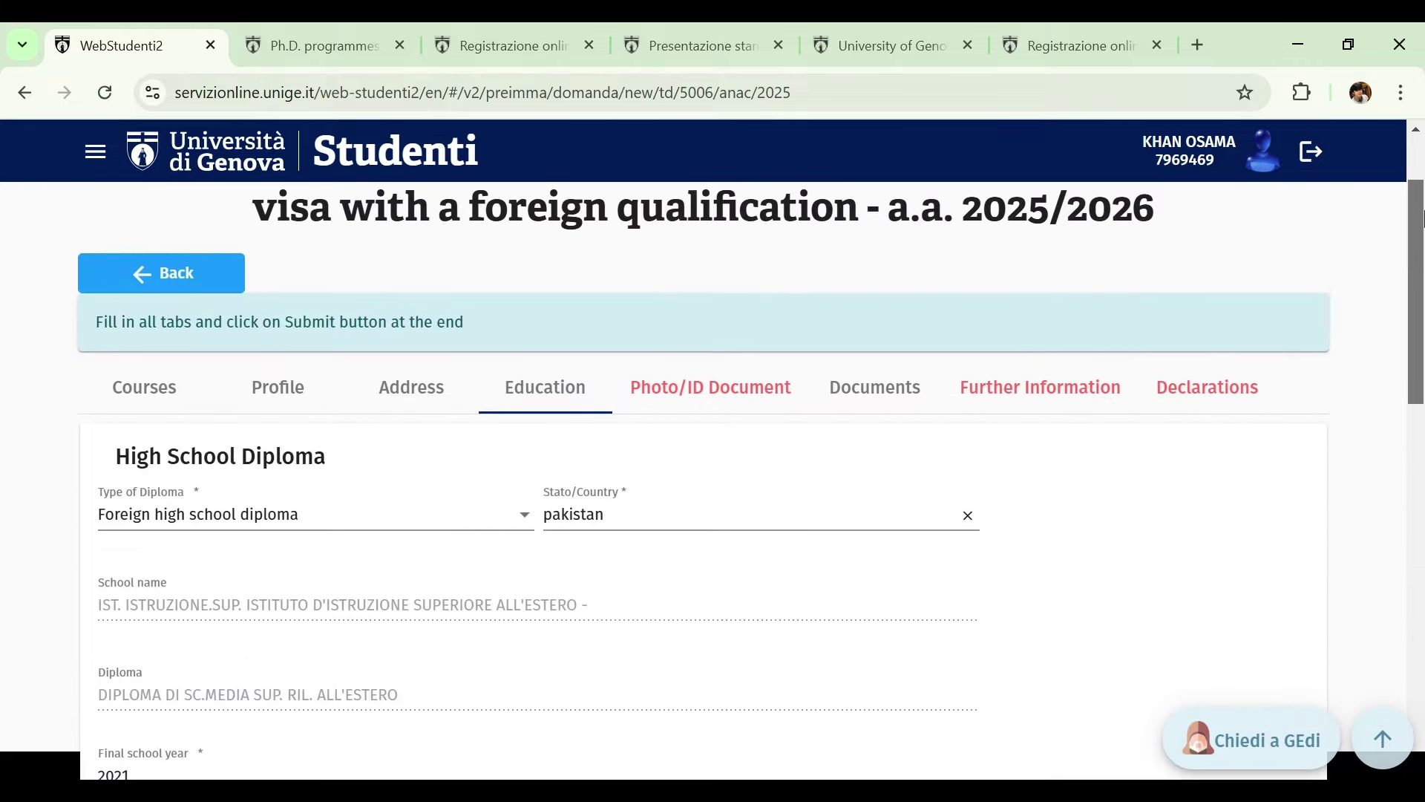
Step: In Photo/ID Document, expand the ID document details and choose Passport as the type
click(757, 383)
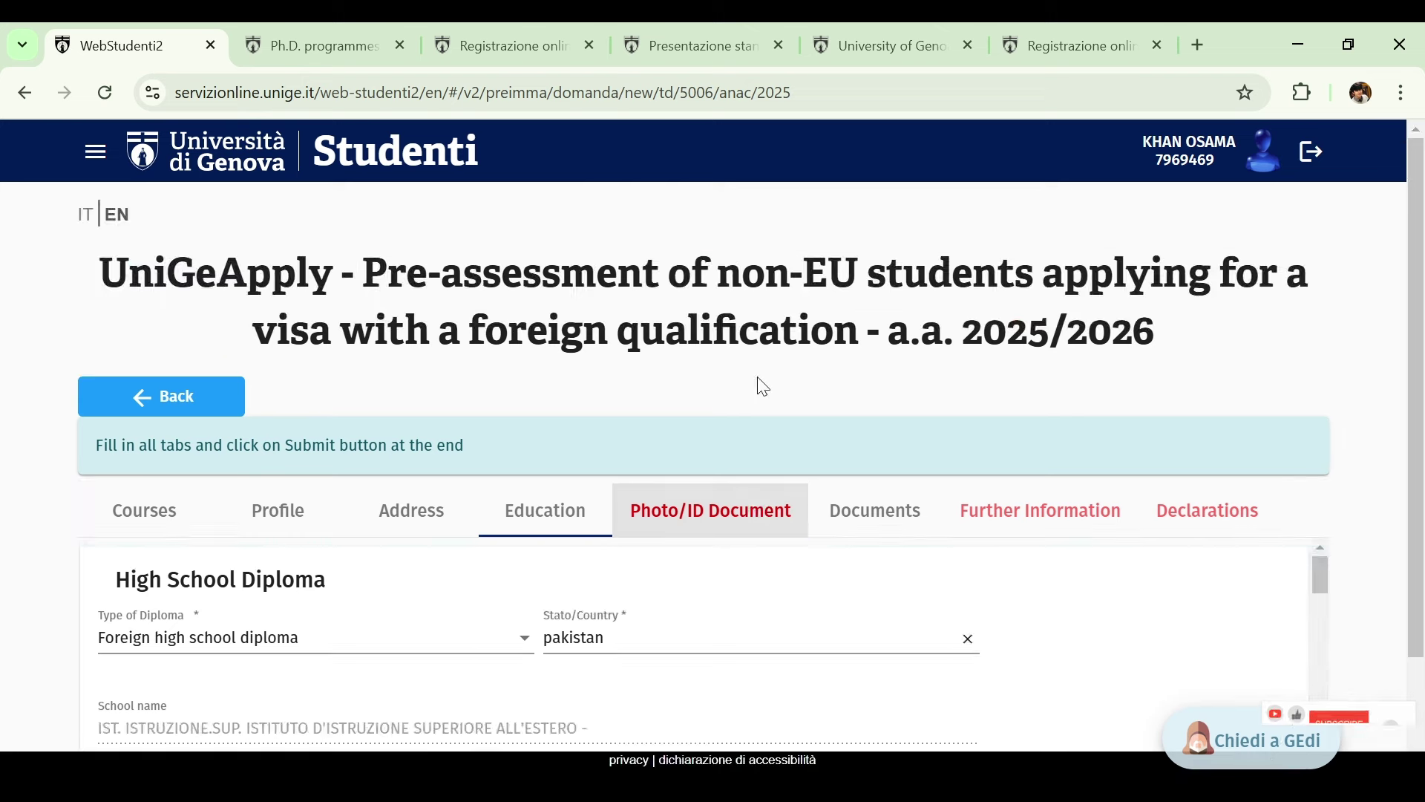
drag(1422, 327, 1418, 417)
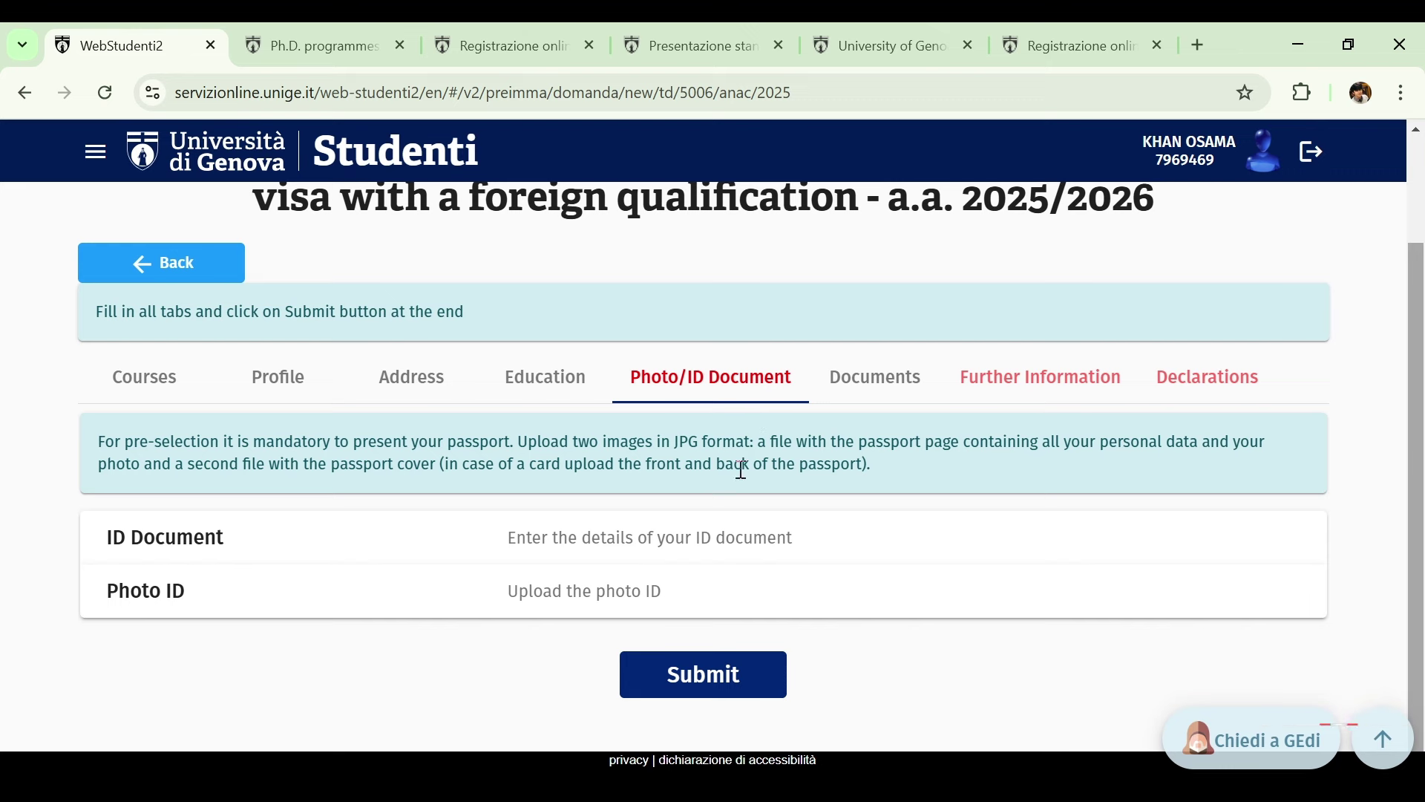
click(589, 541)
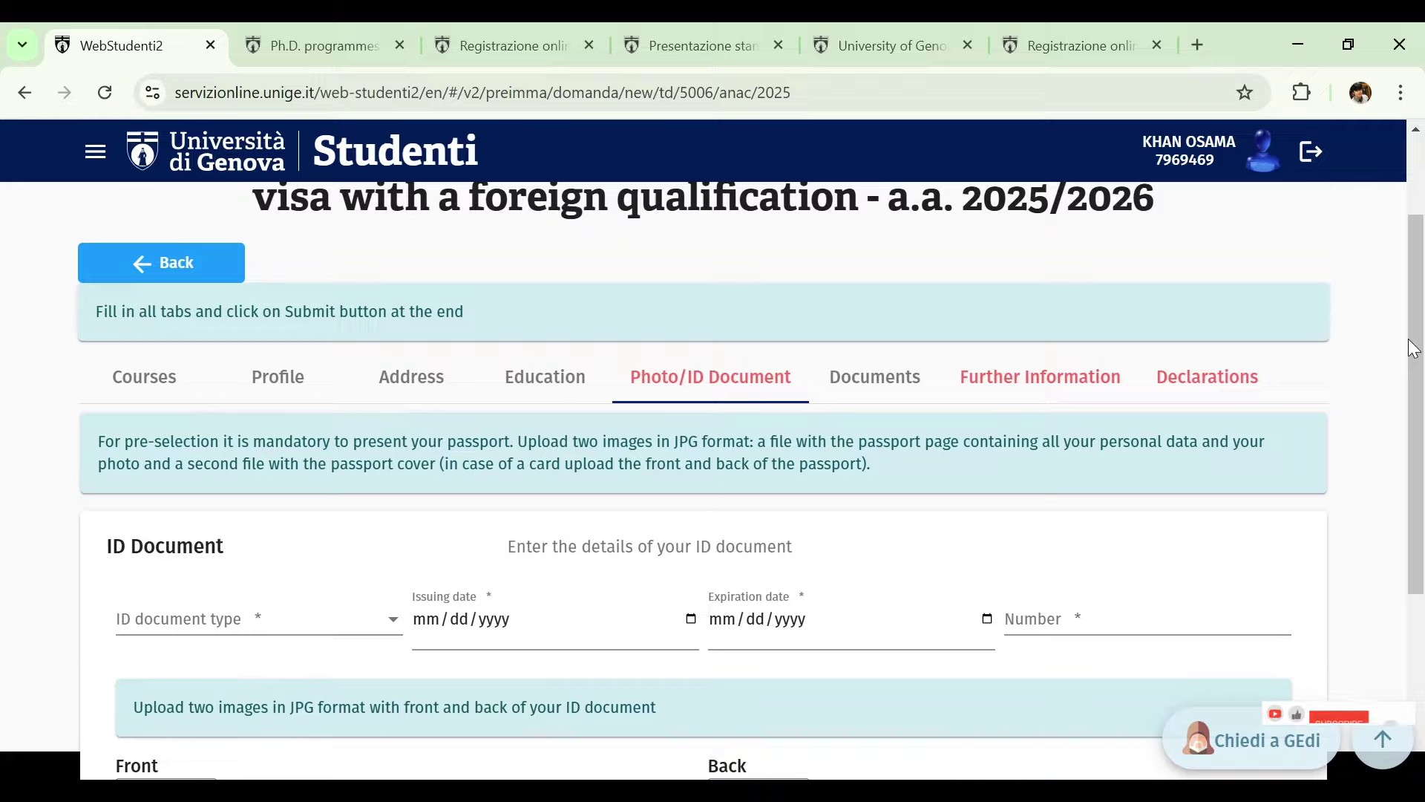
scroll(1390, 415, down, 3)
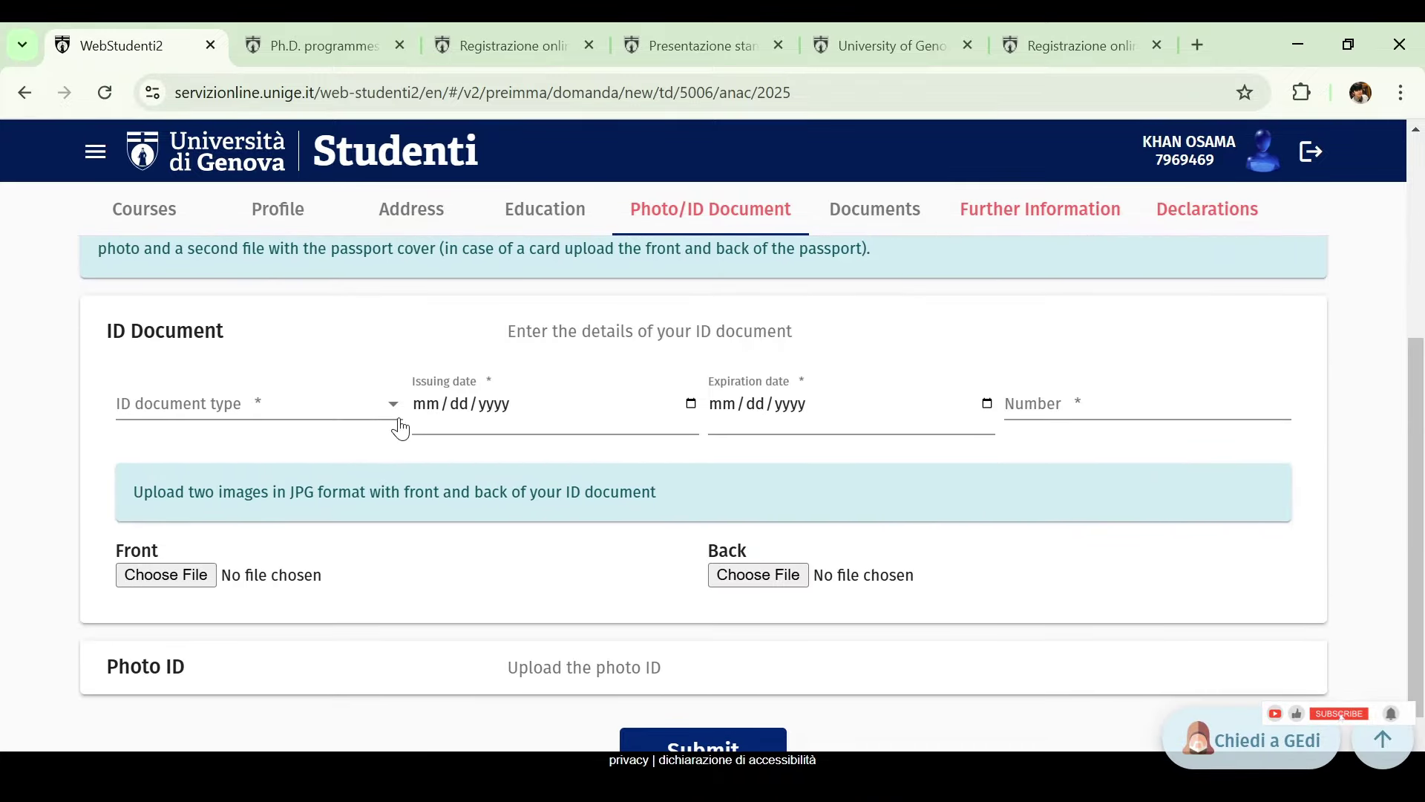
click(356, 409)
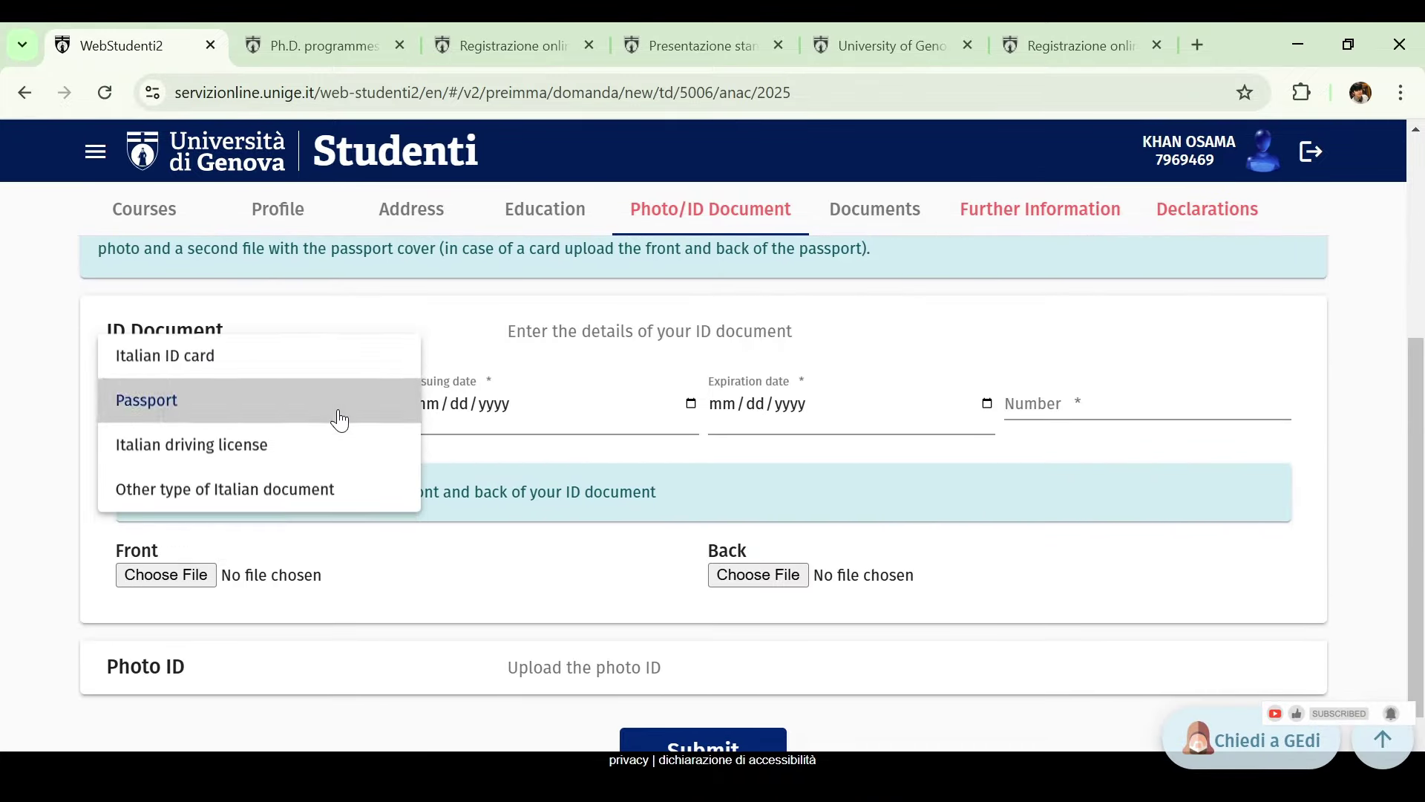
click(337, 416)
Step: Enter passport issue date 11/19/2024, expiry date 10/12/2027, and the passport number
click(443, 417)
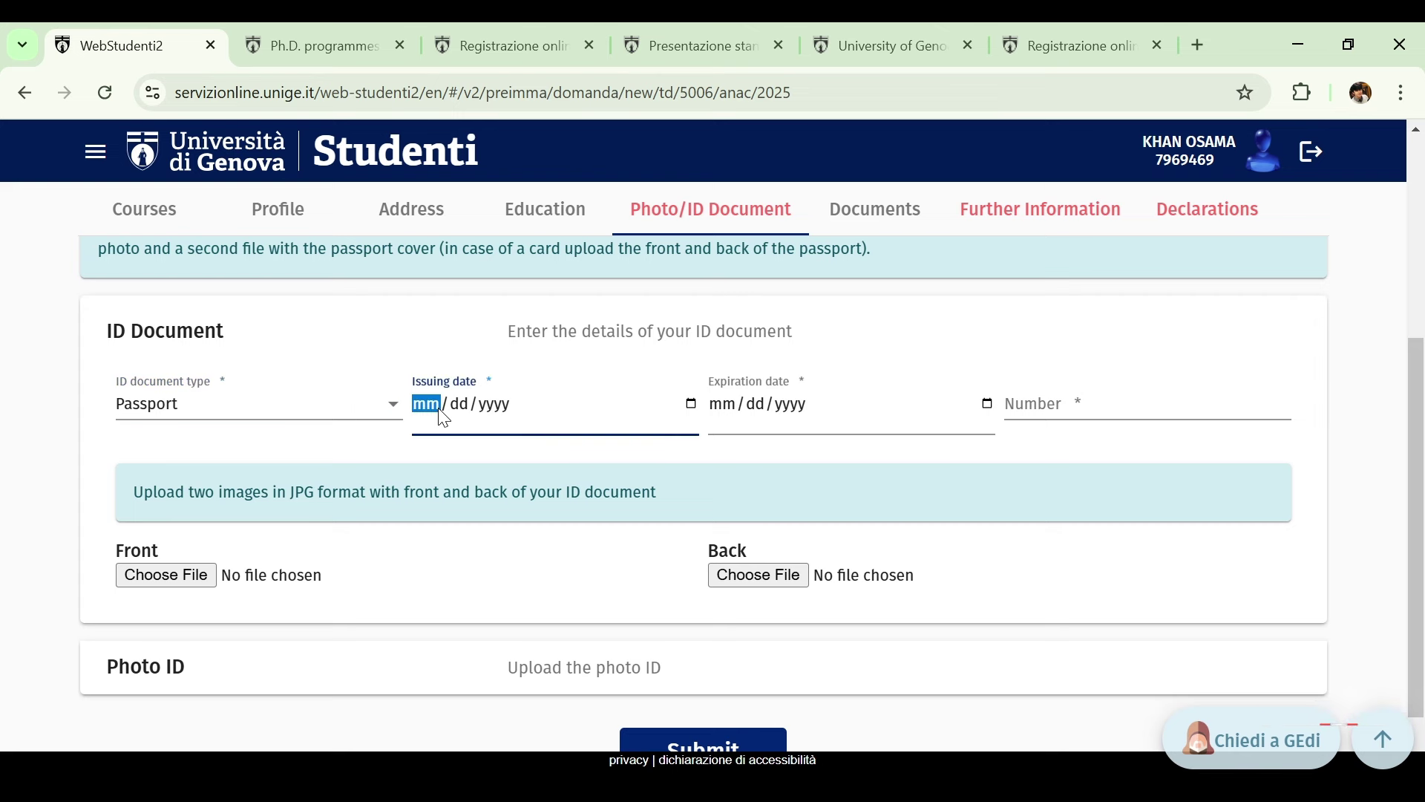
click(691, 409)
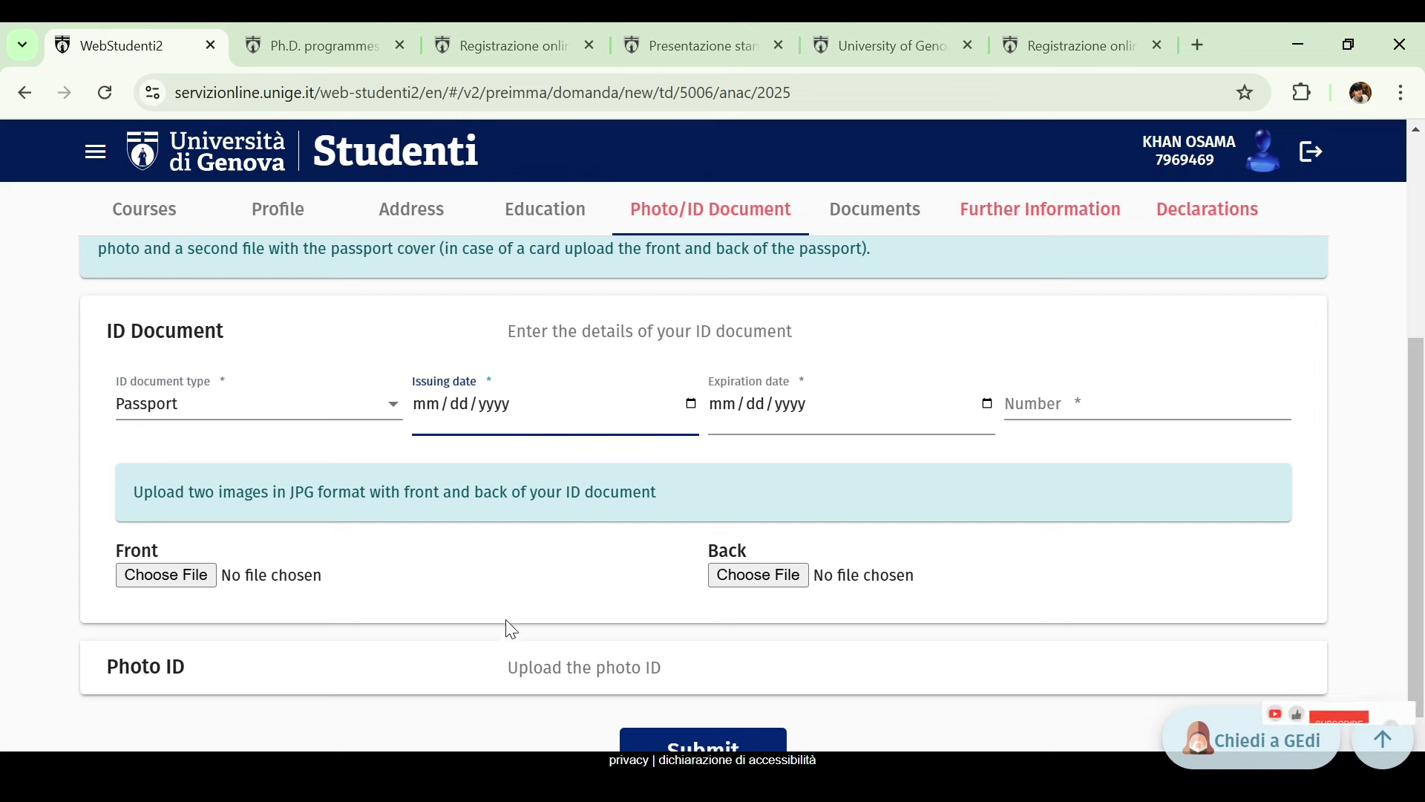
text(11192024)
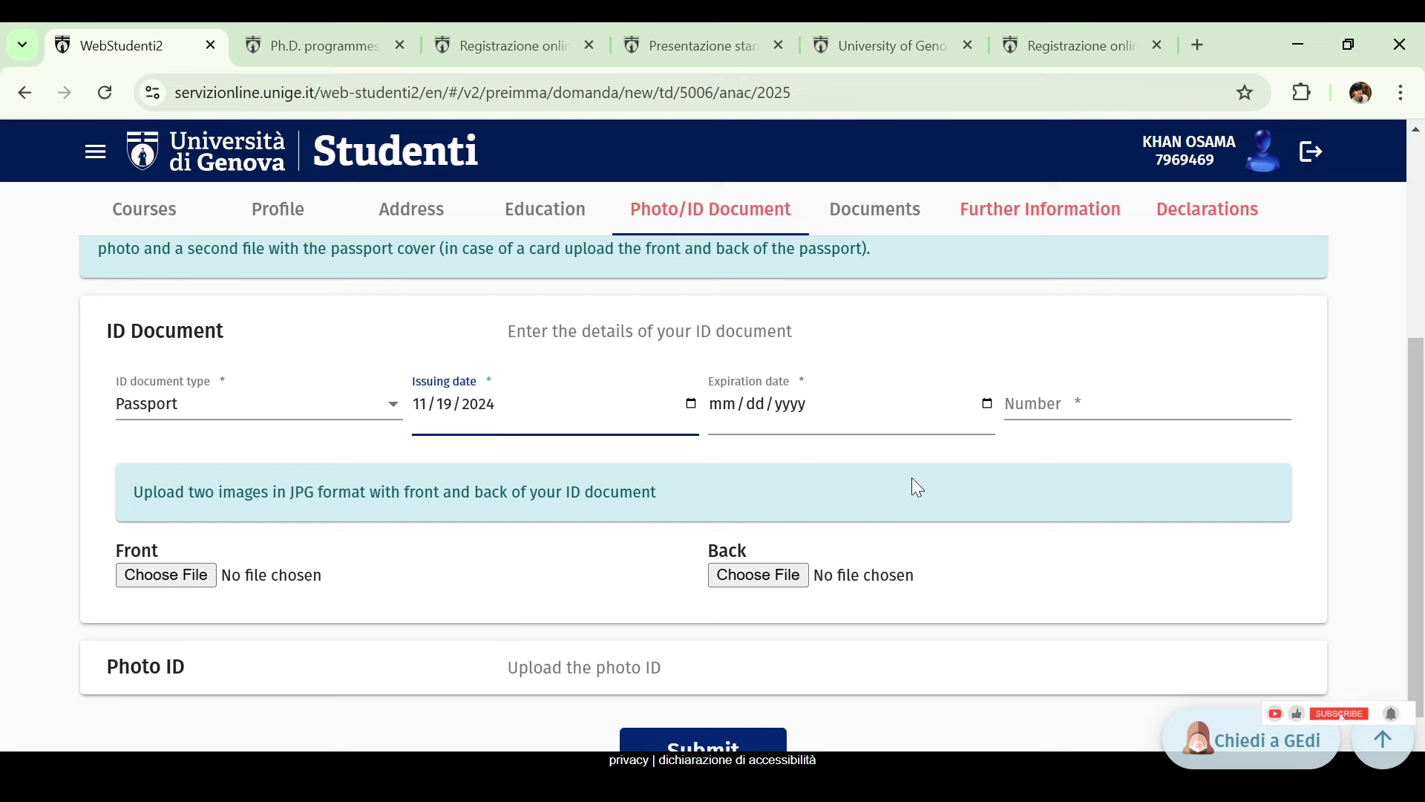
click(987, 418)
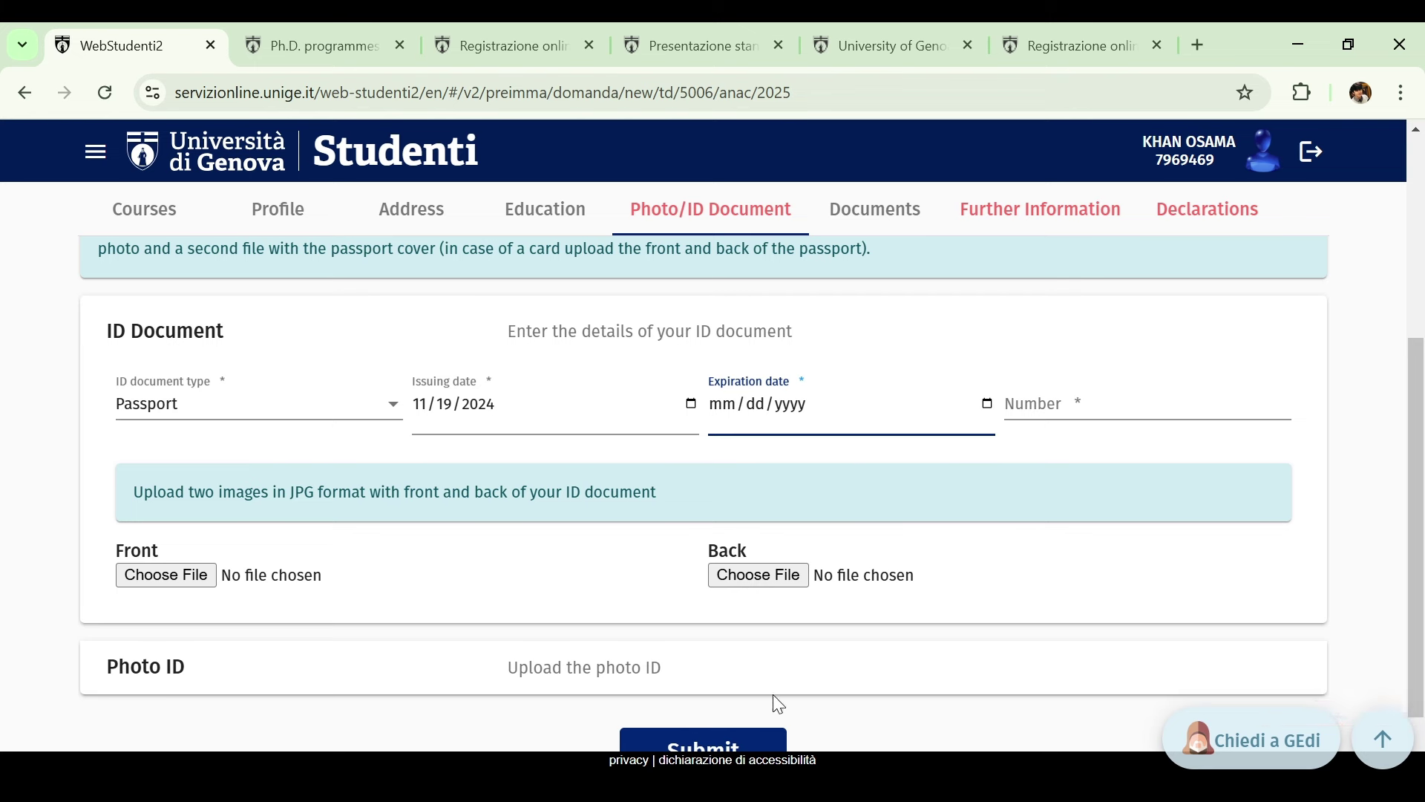
text(10122027)
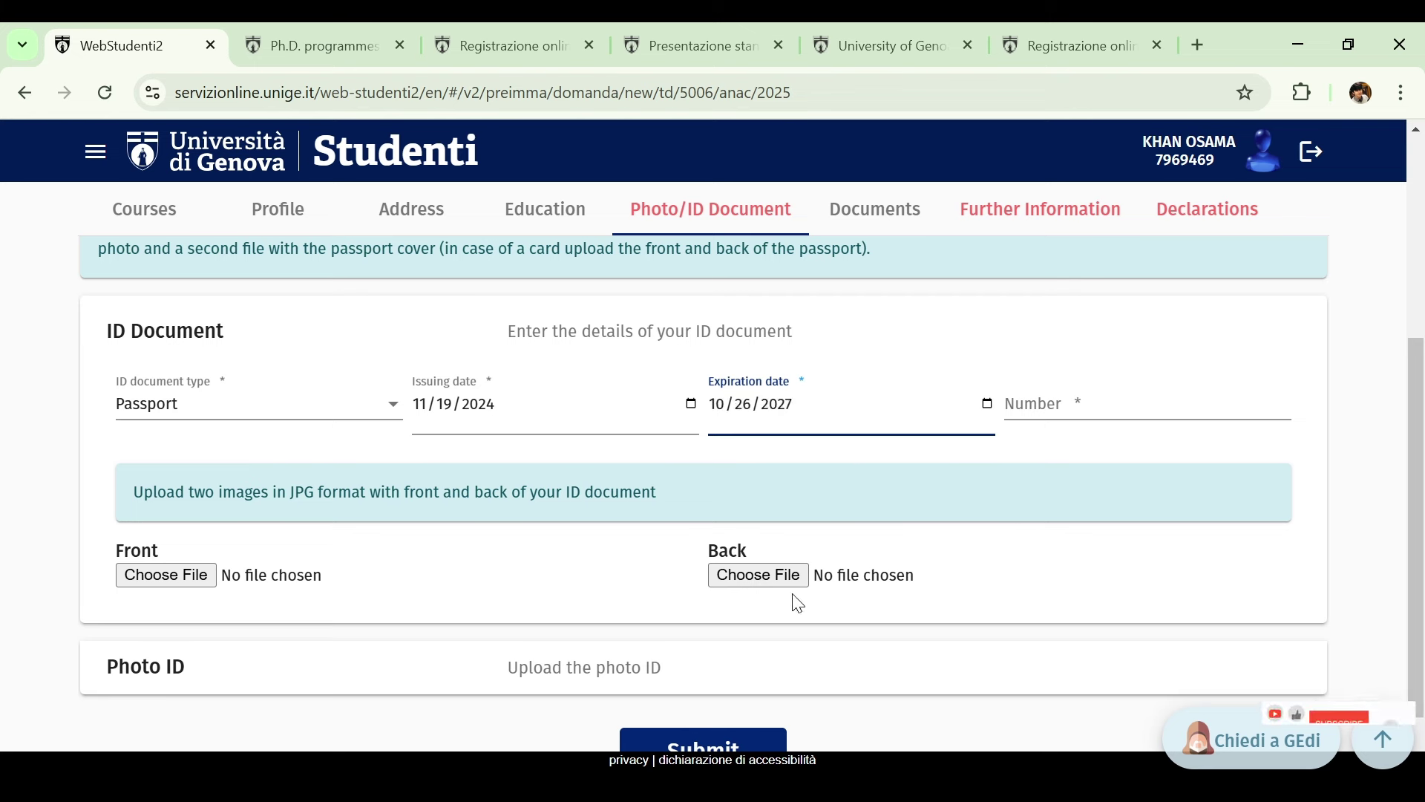
click(1097, 402)
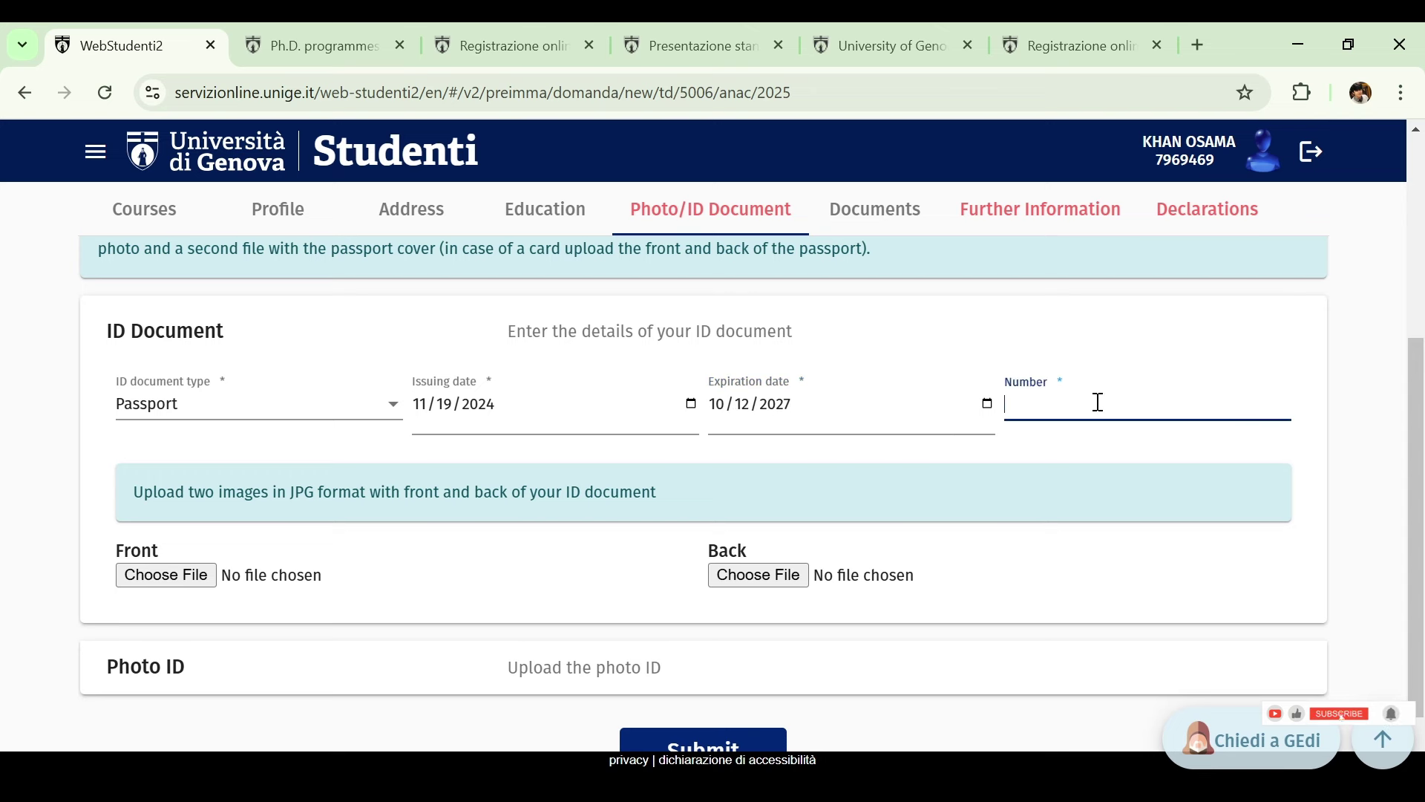
text(12345)
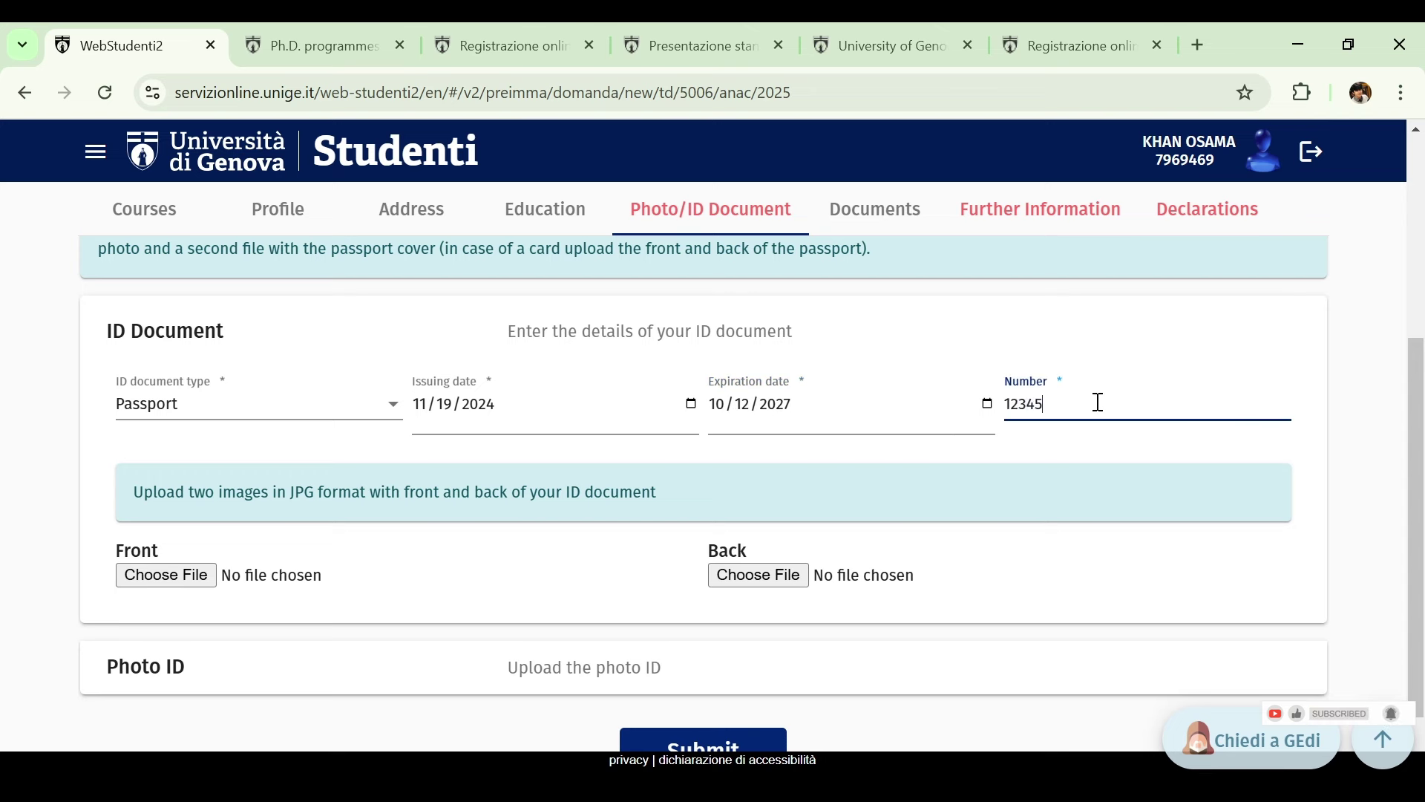
text(6)
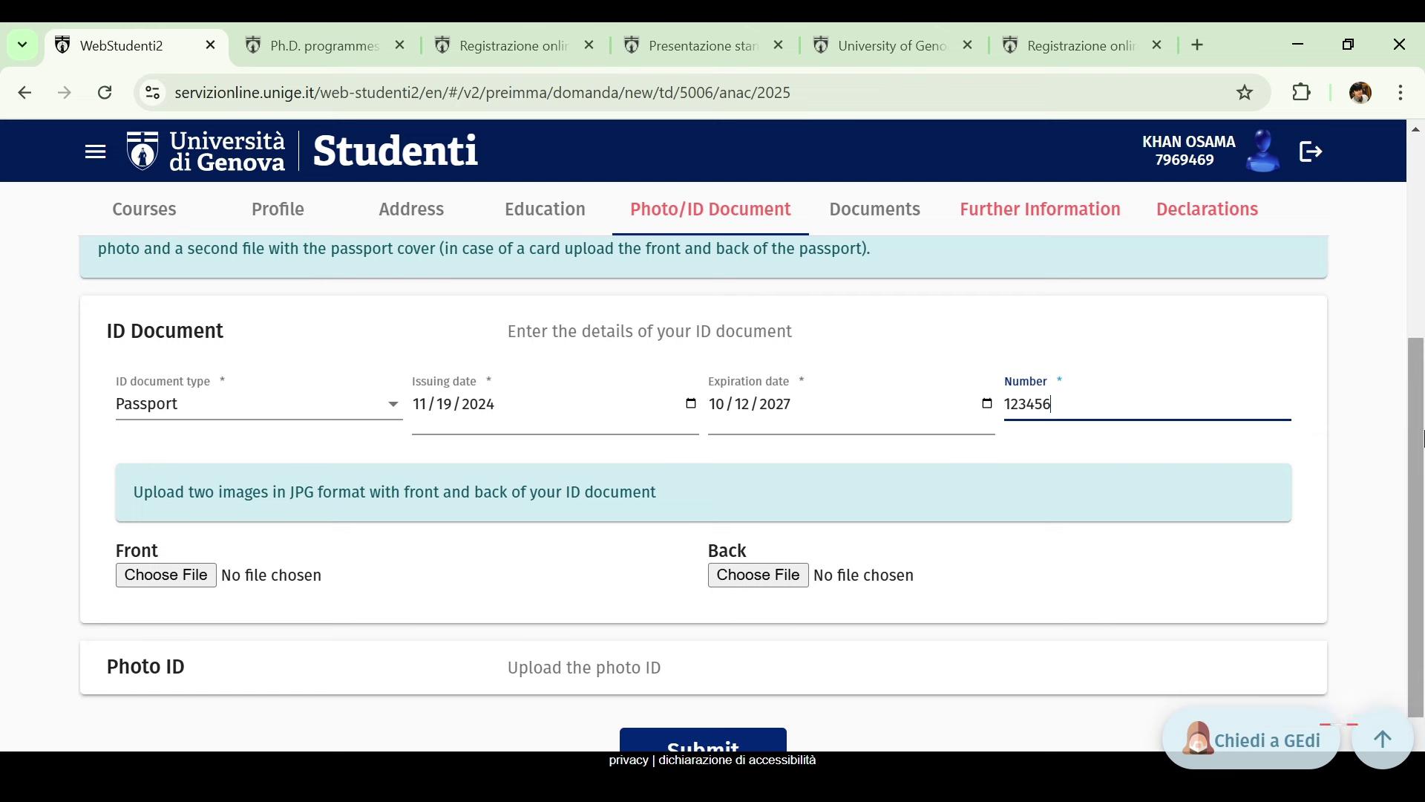
Step: Expand the photo ID upload section below the passport details
scroll(1420, 547, down, 1)
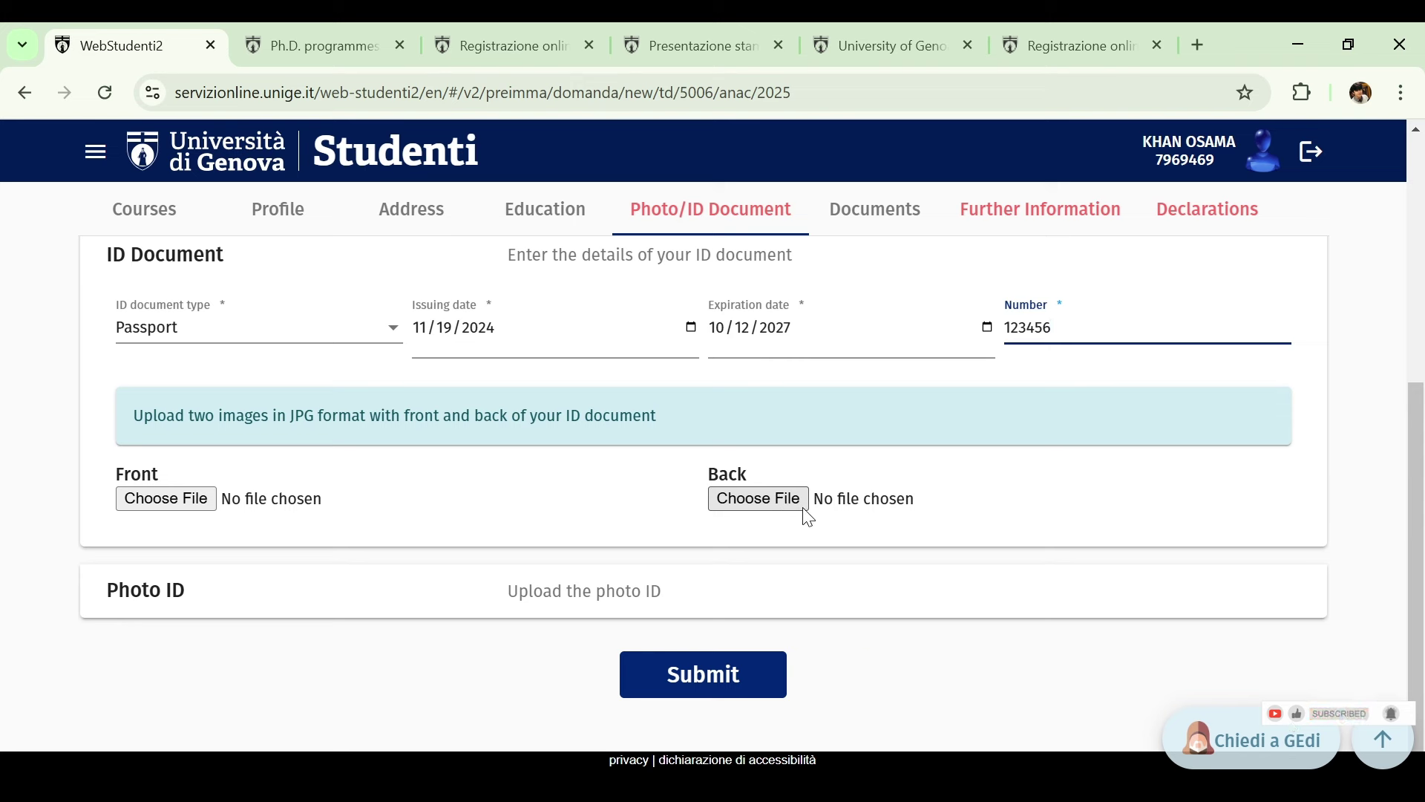
scroll(1414, 382, up, 2)
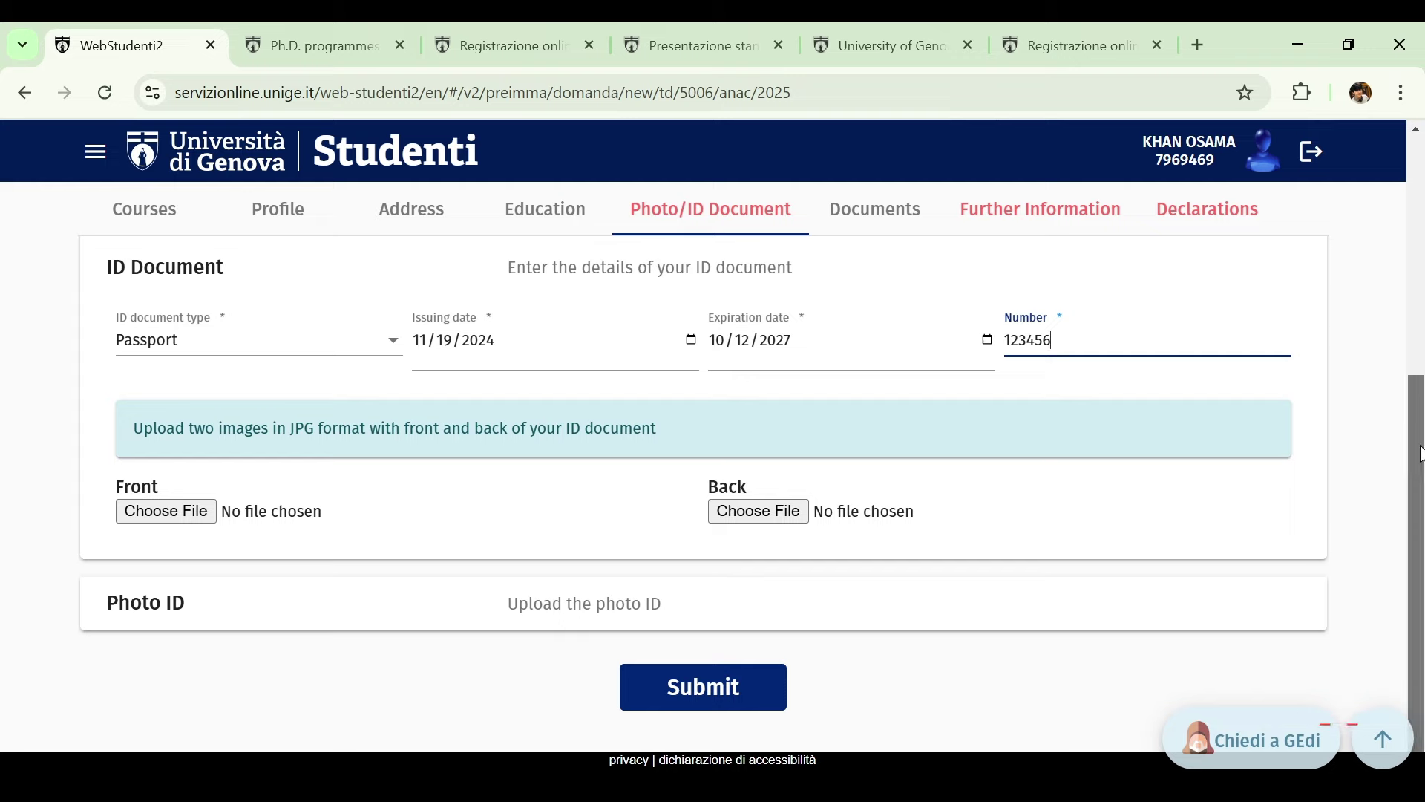
drag(1413, 382, 1417, 310)
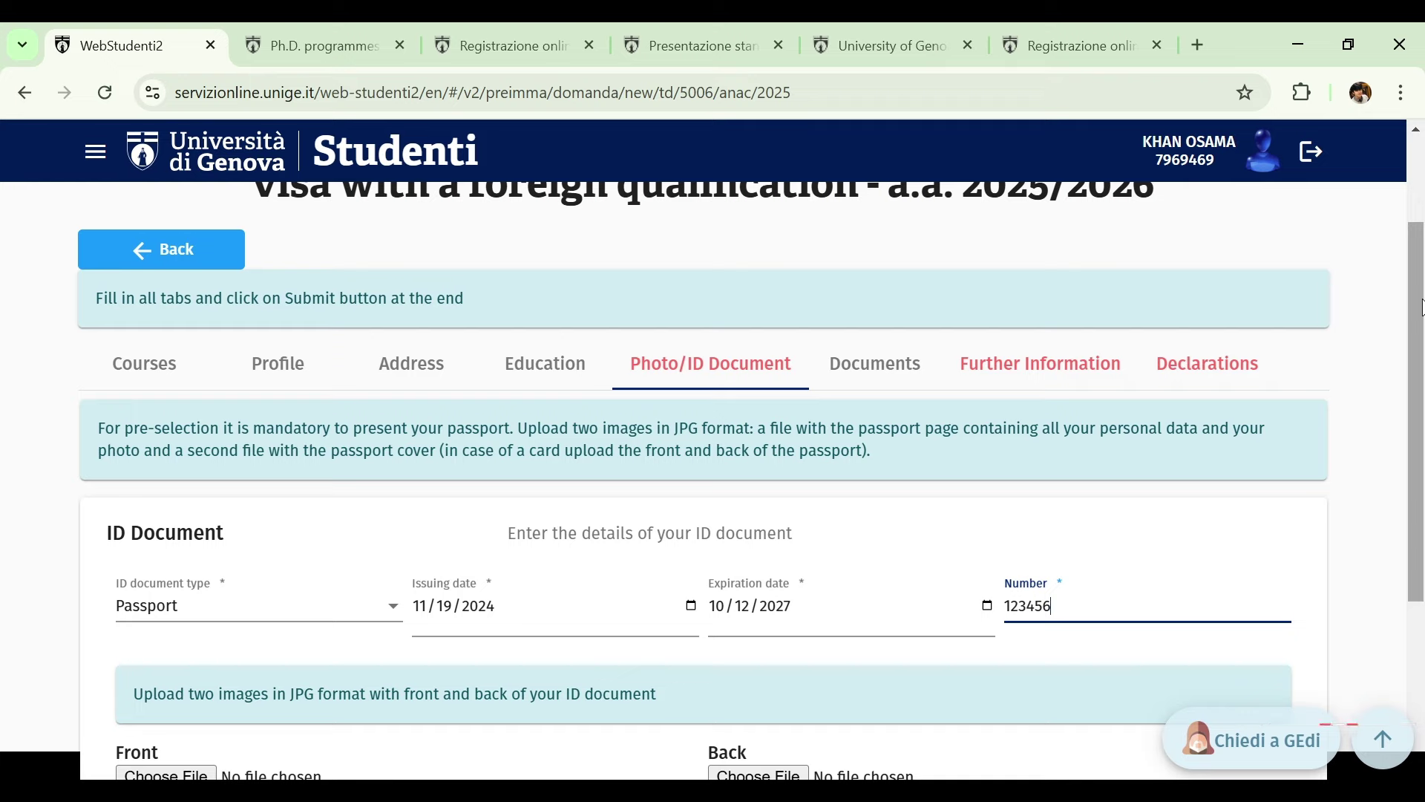
drag(1421, 308, 1401, 400)
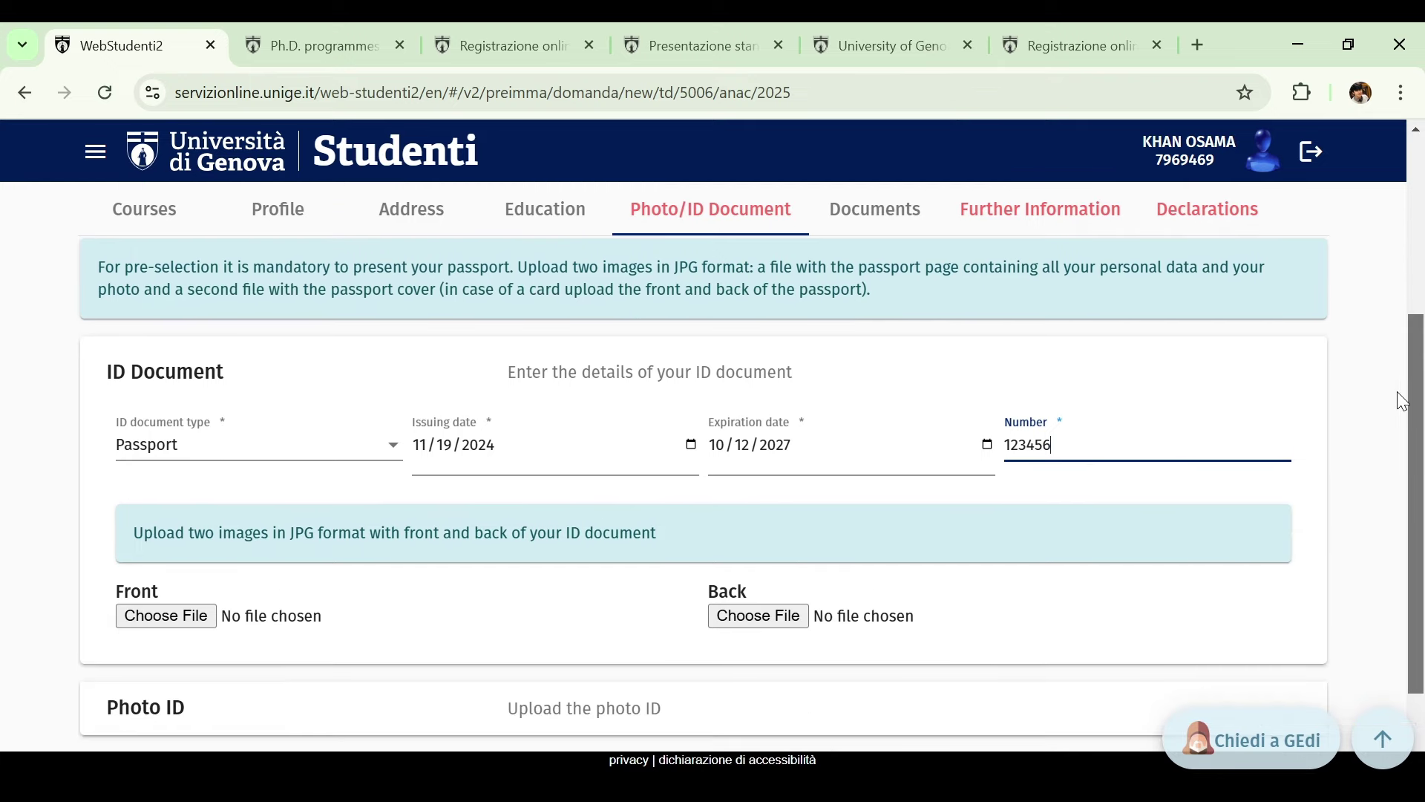
scroll(1402, 401, down, 2)
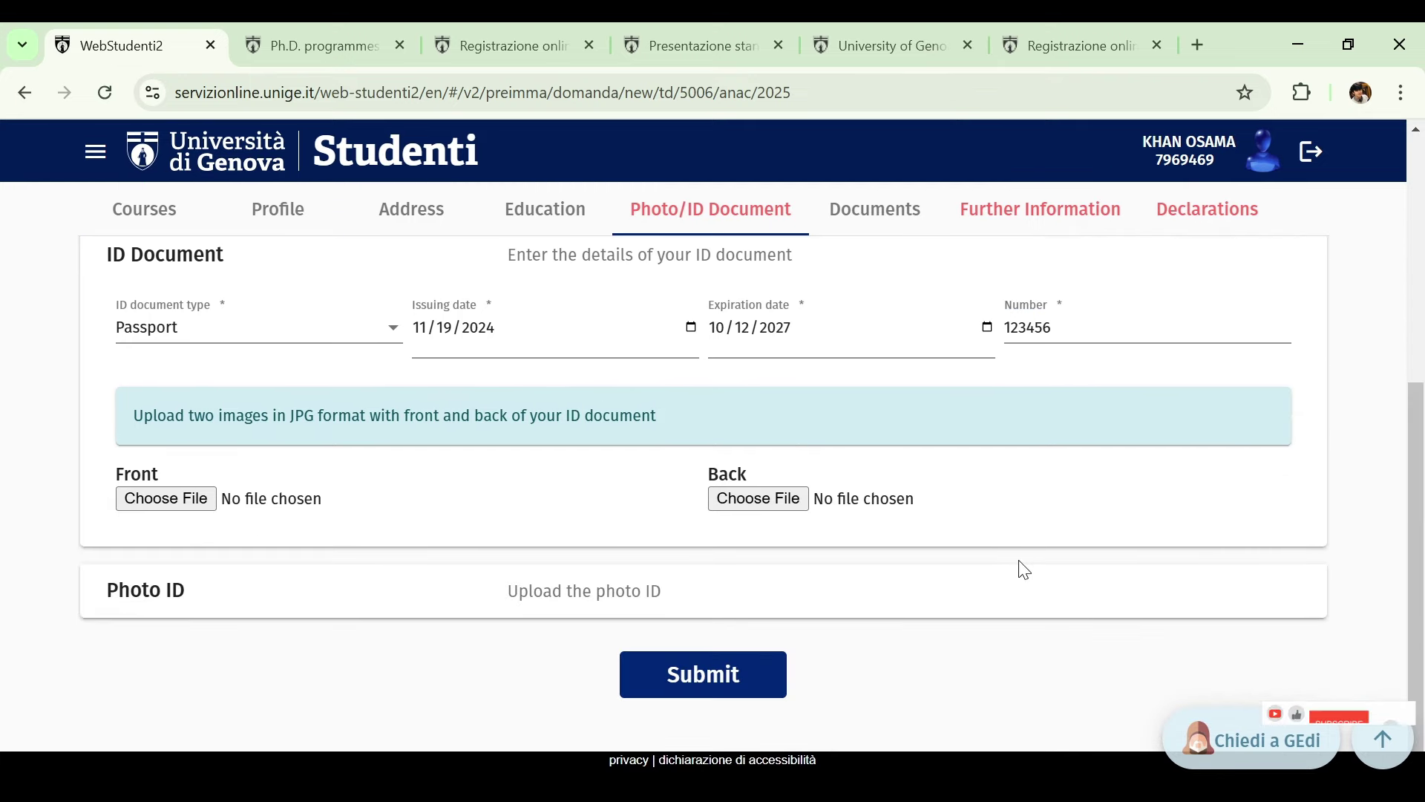
click(636, 591)
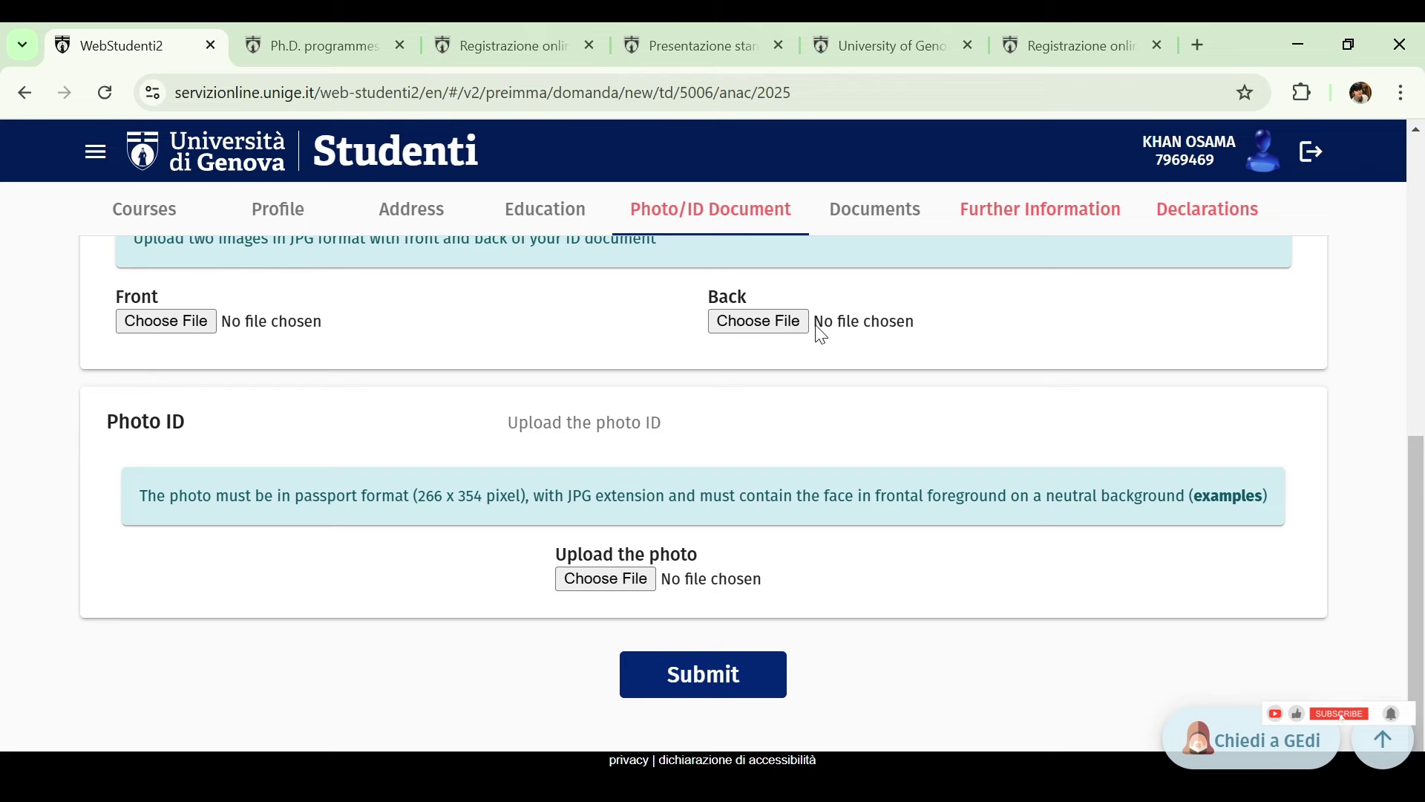
click(852, 215)
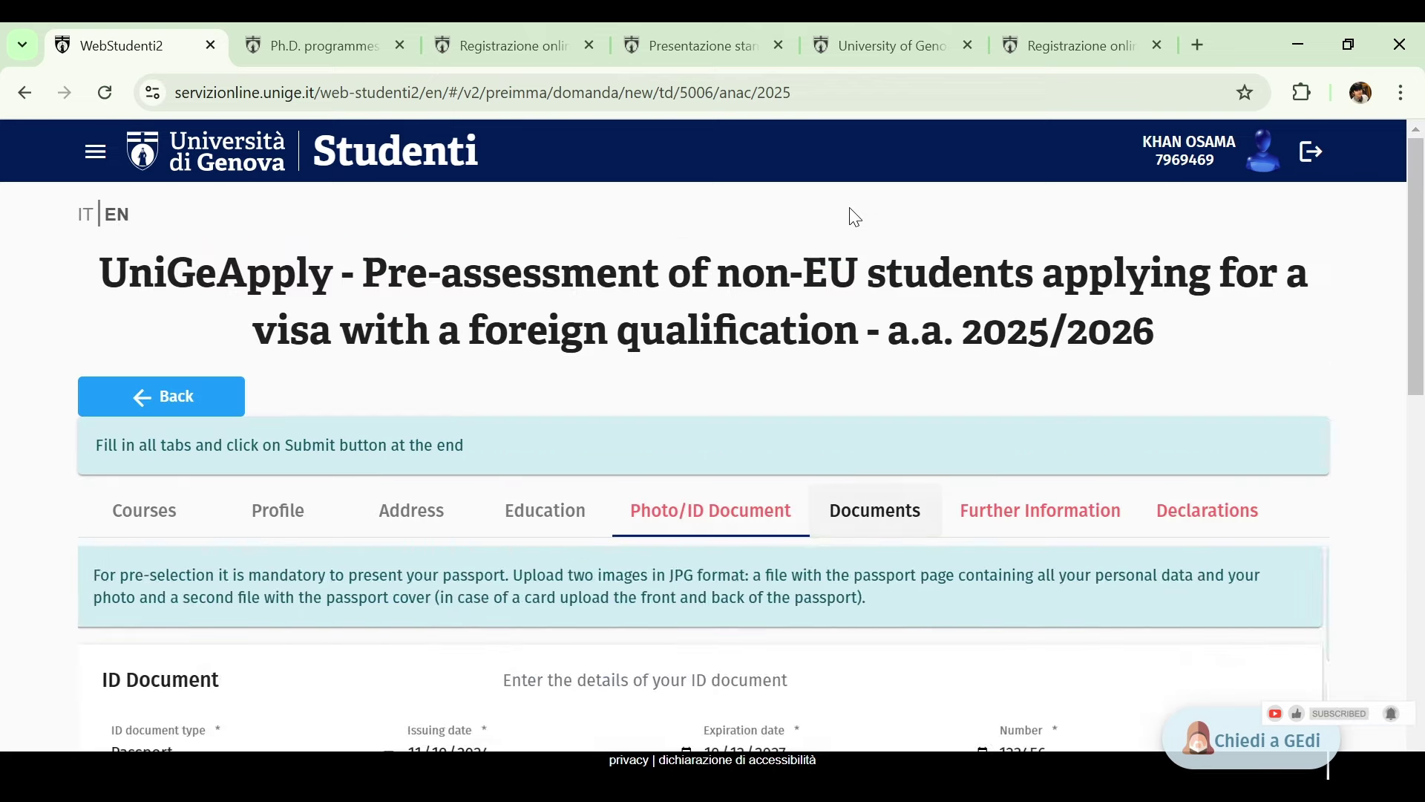
scroll(1405, 386, down, 4)
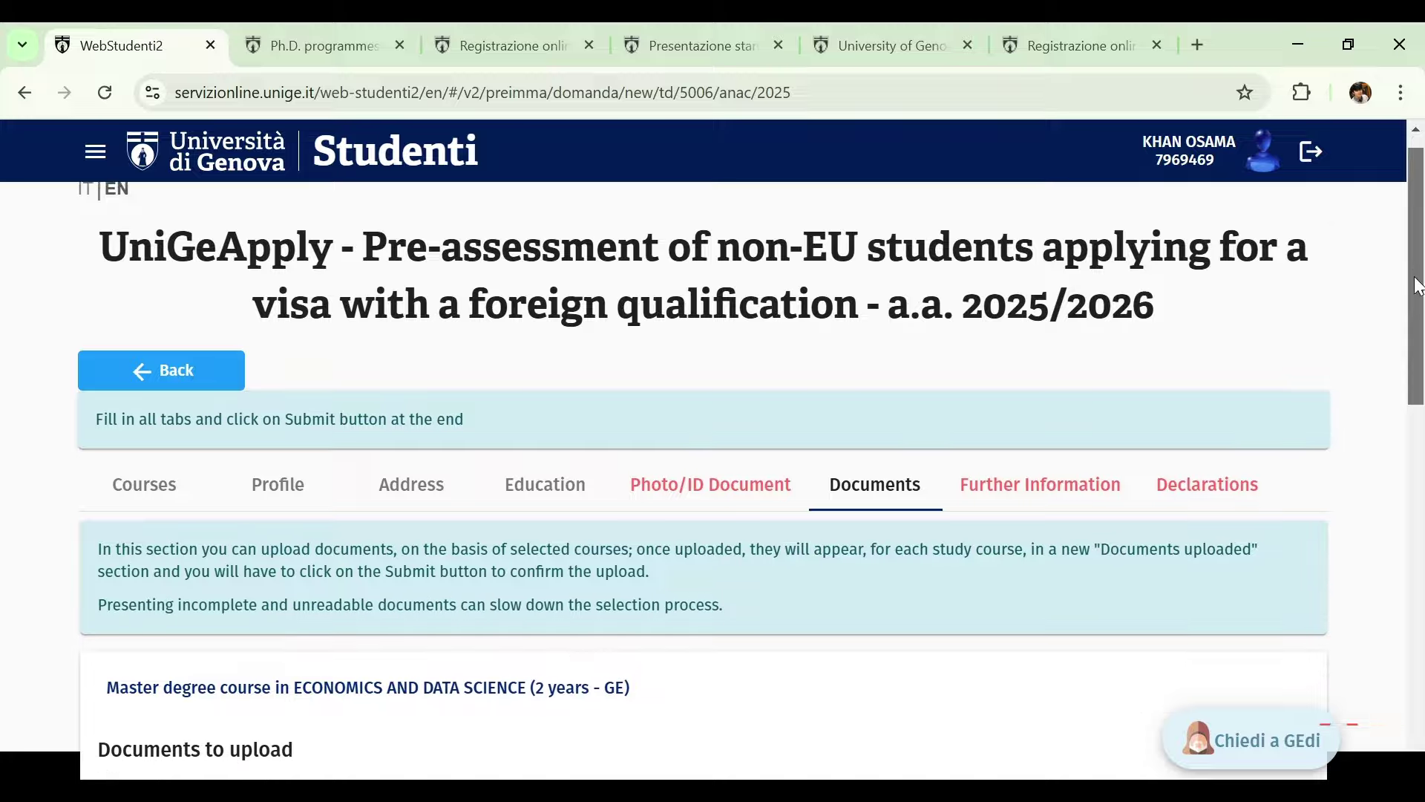
scroll(1405, 386, up, 1)
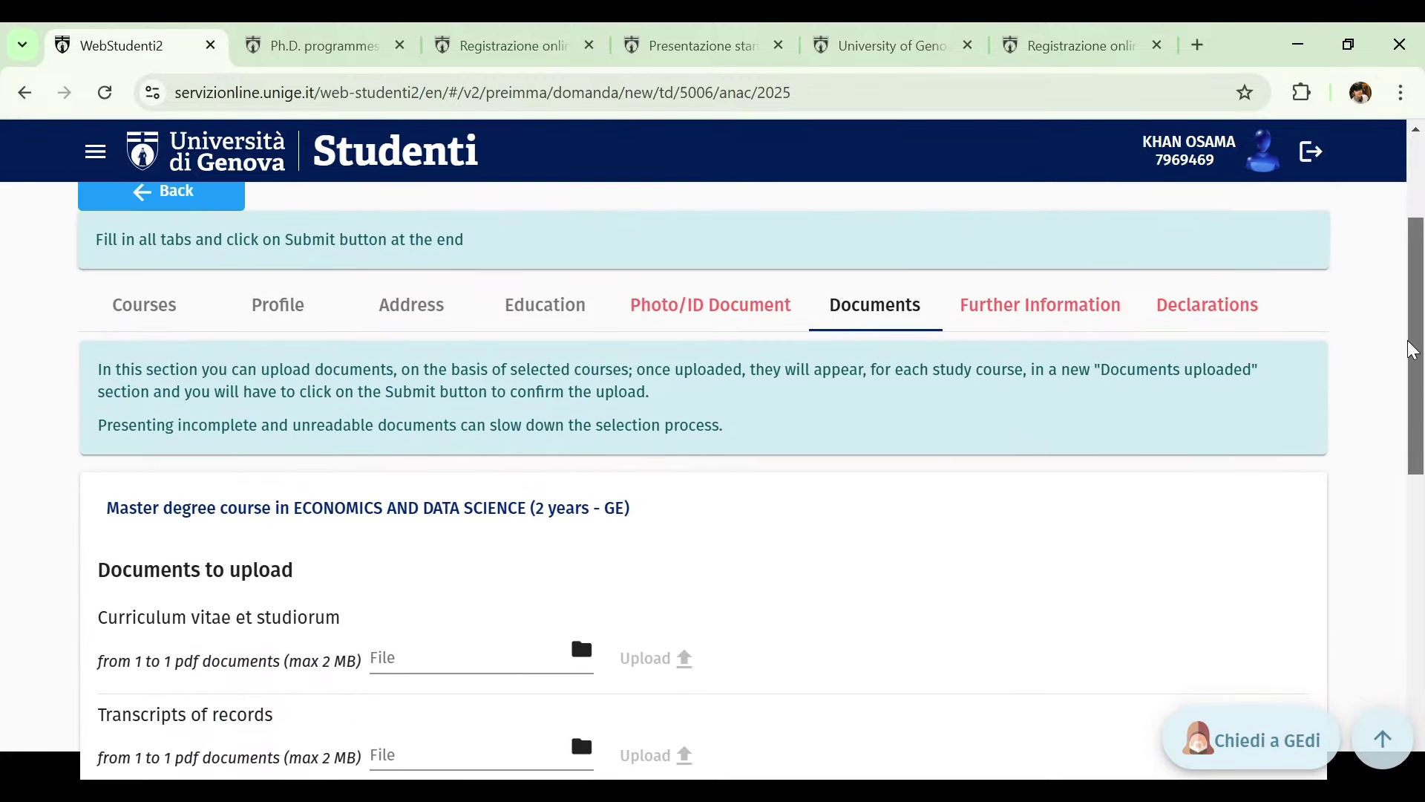
scroll(1395, 392, down, 1)
scroll(1388, 415, down, 3)
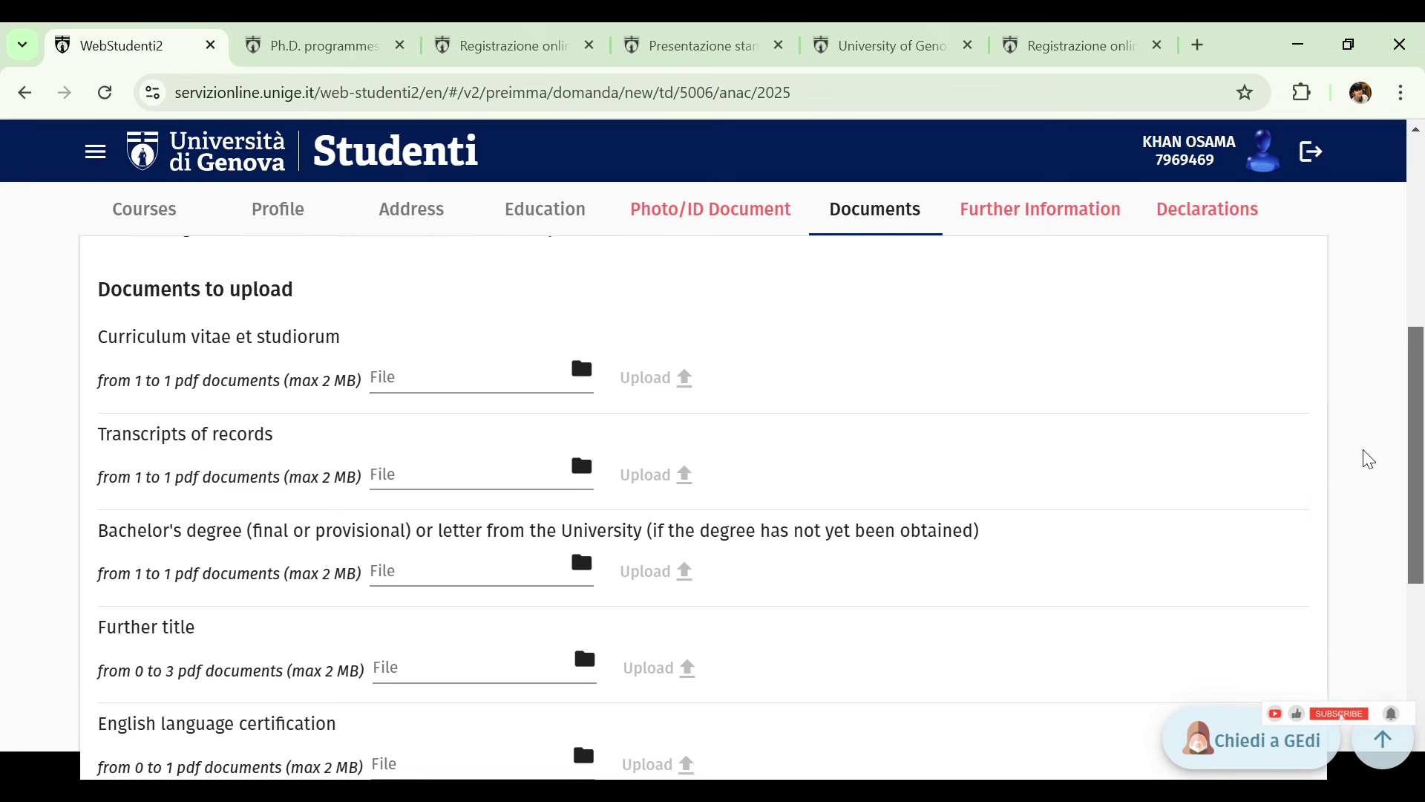
scroll(1368, 456, down, 1)
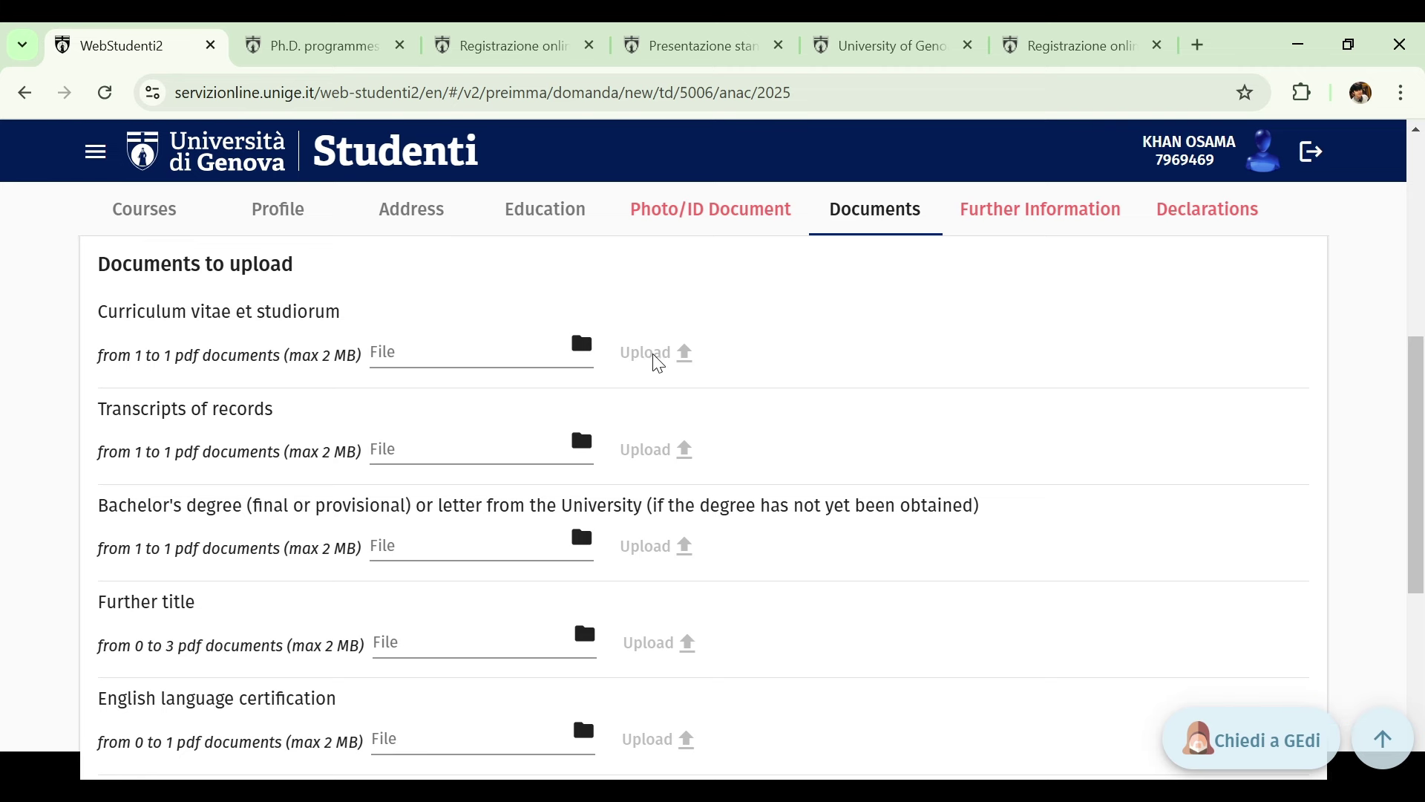
scroll(1393, 386, up, 1)
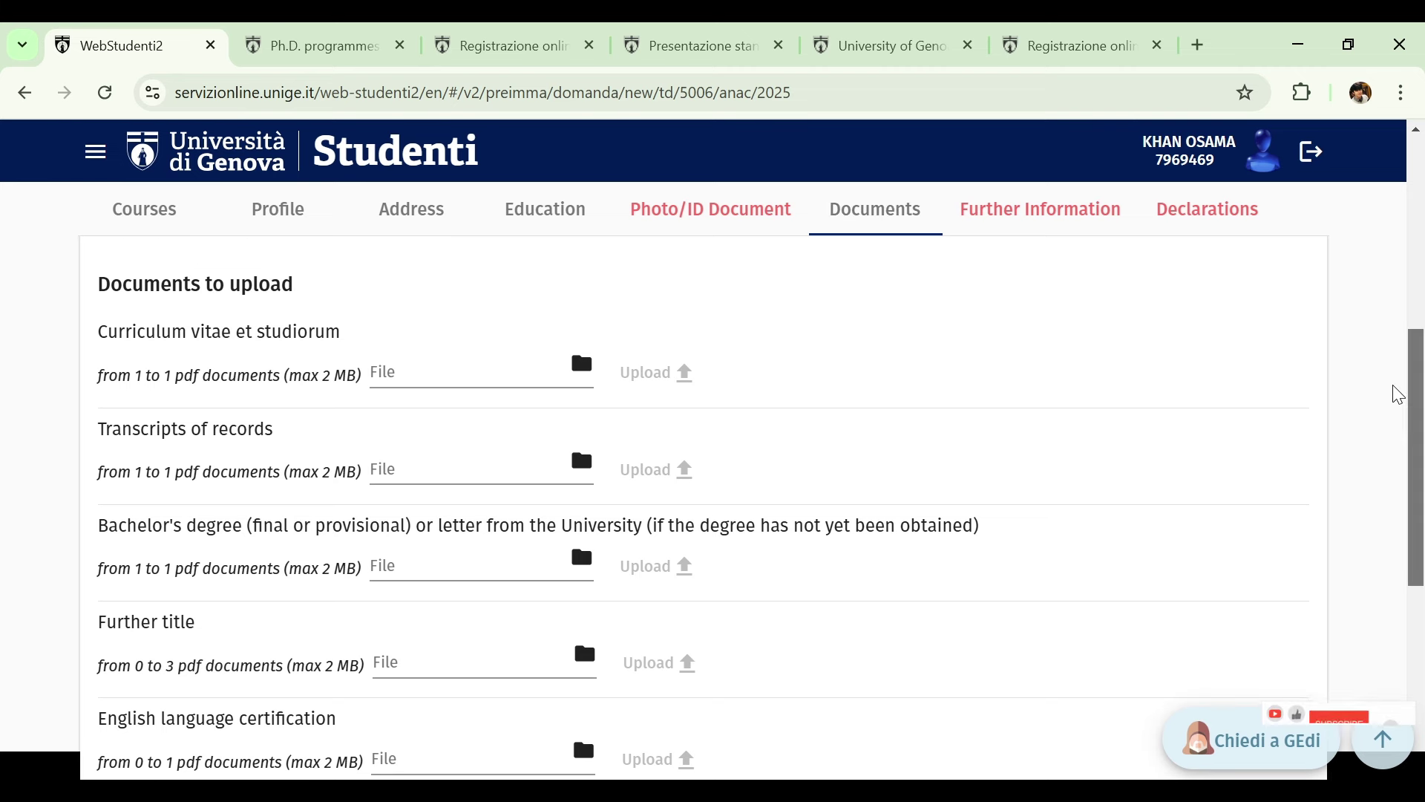
scroll(1383, 394, down, 1)
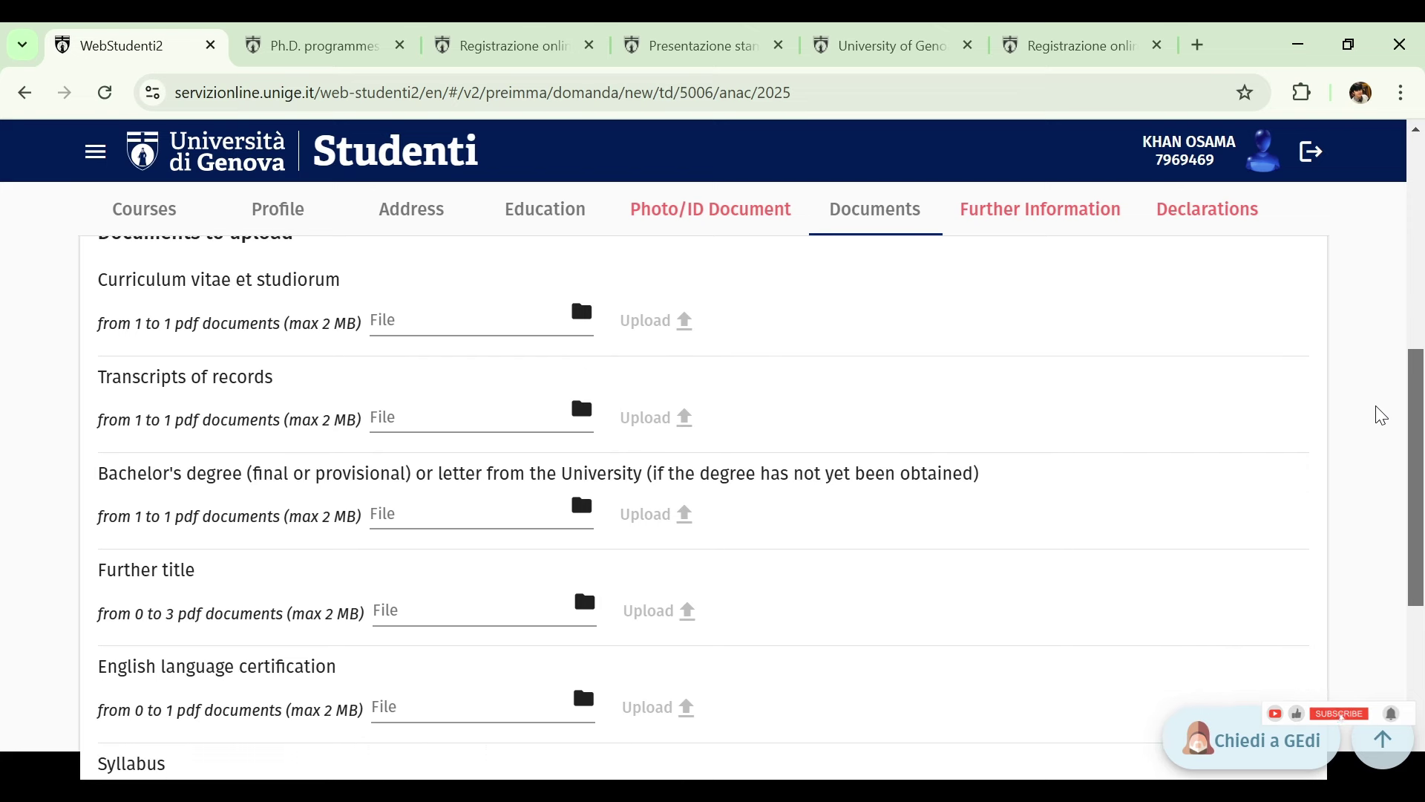
scroll(1380, 415, down, 1)
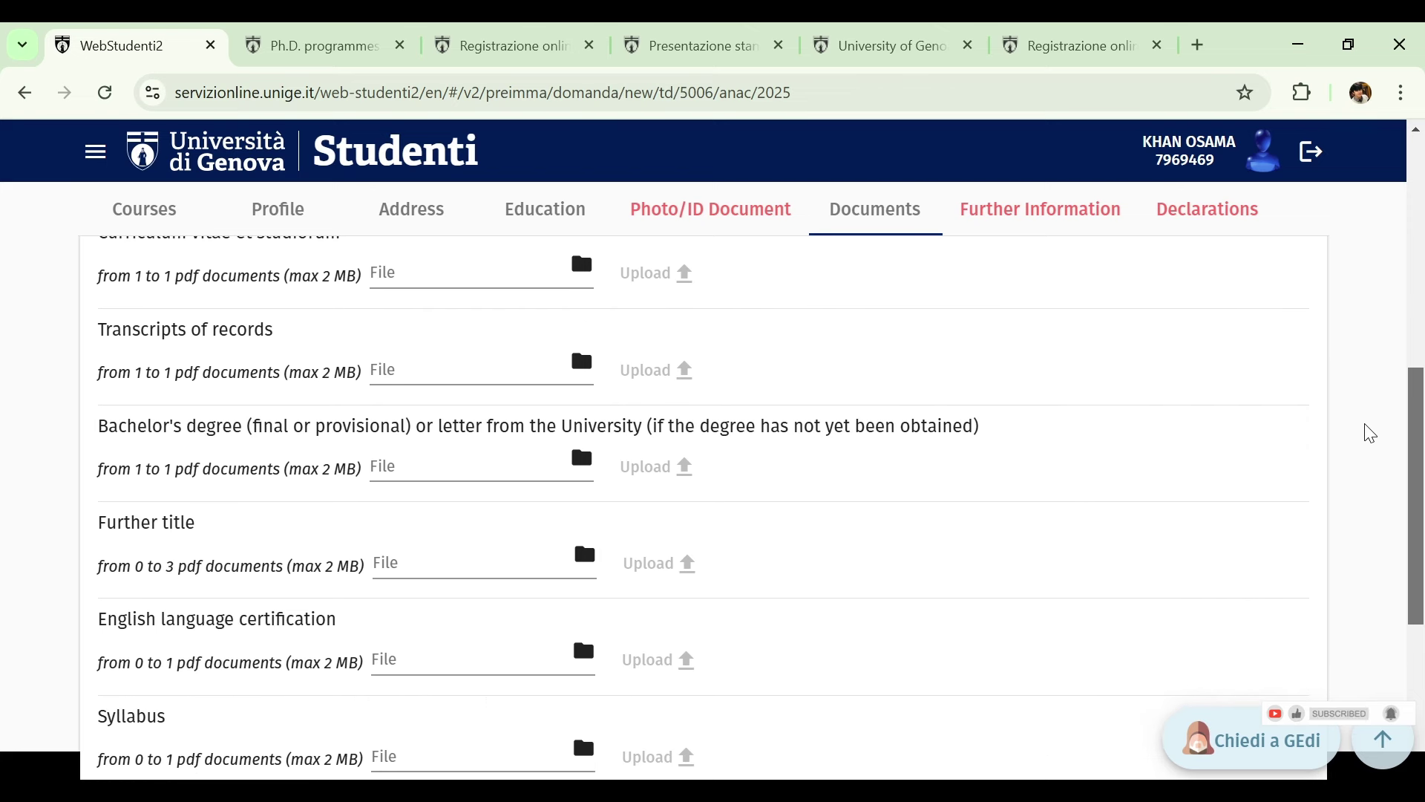
scroll(1370, 433, down, 1)
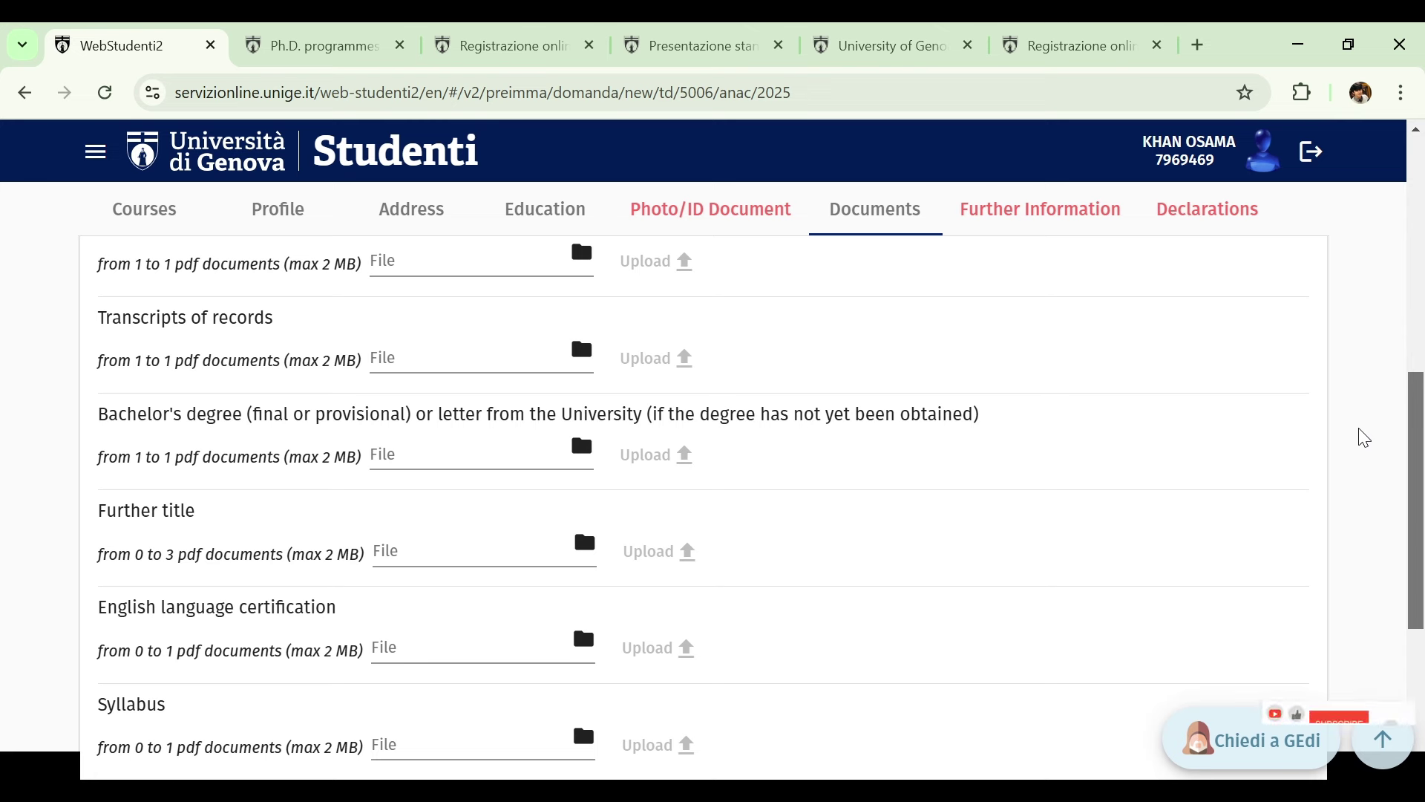
scroll(1362, 441, down, 1)
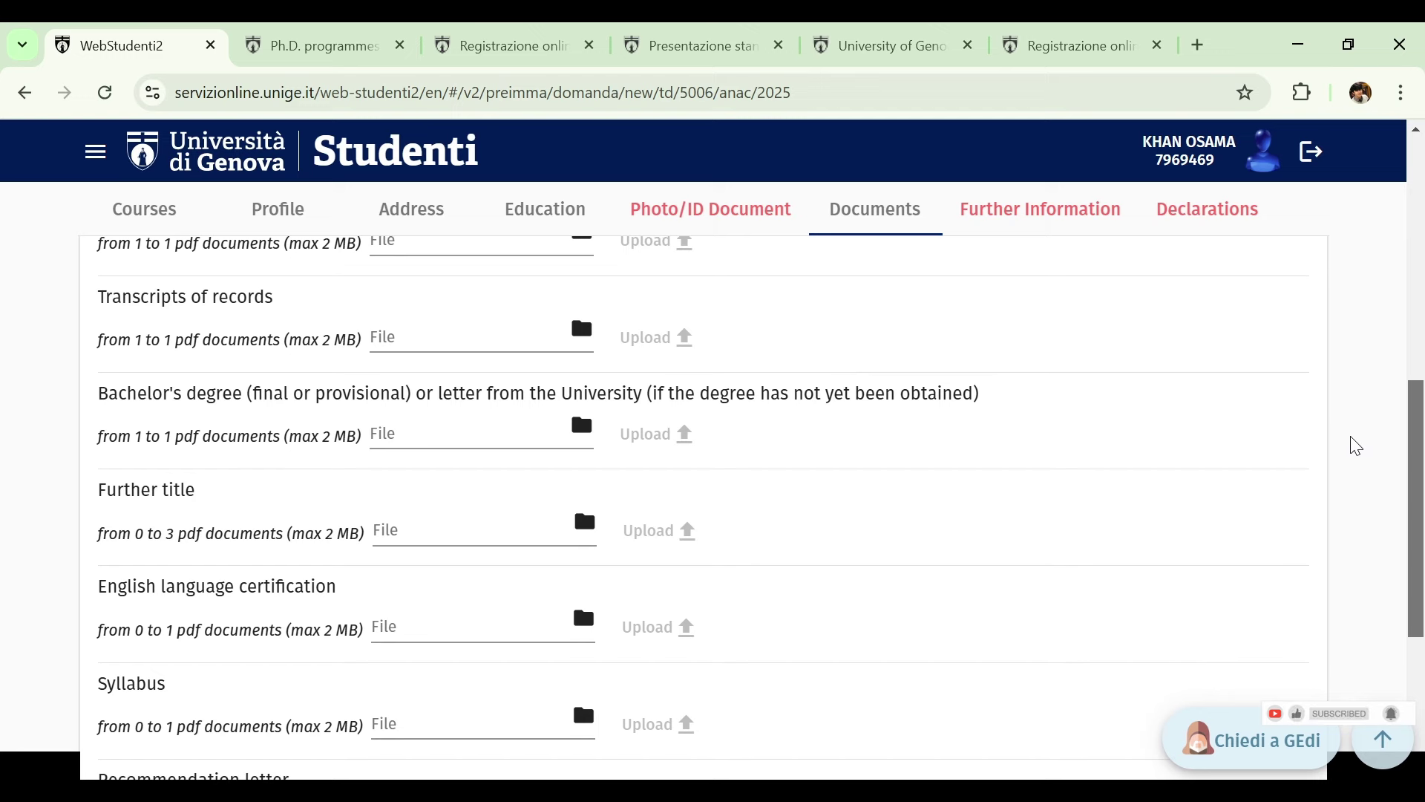
scroll(1351, 447, down, 3)
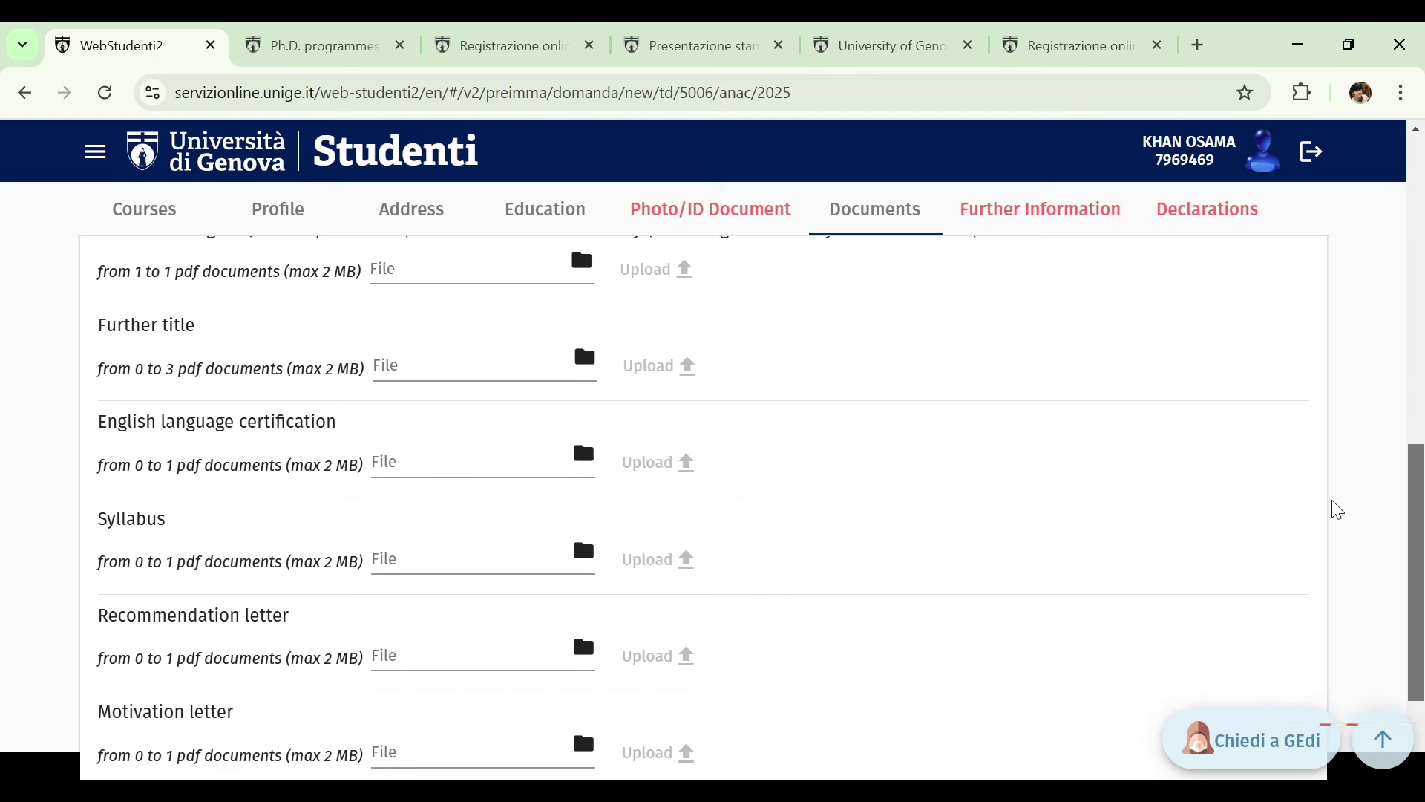
scroll(1337, 515, down, 1)
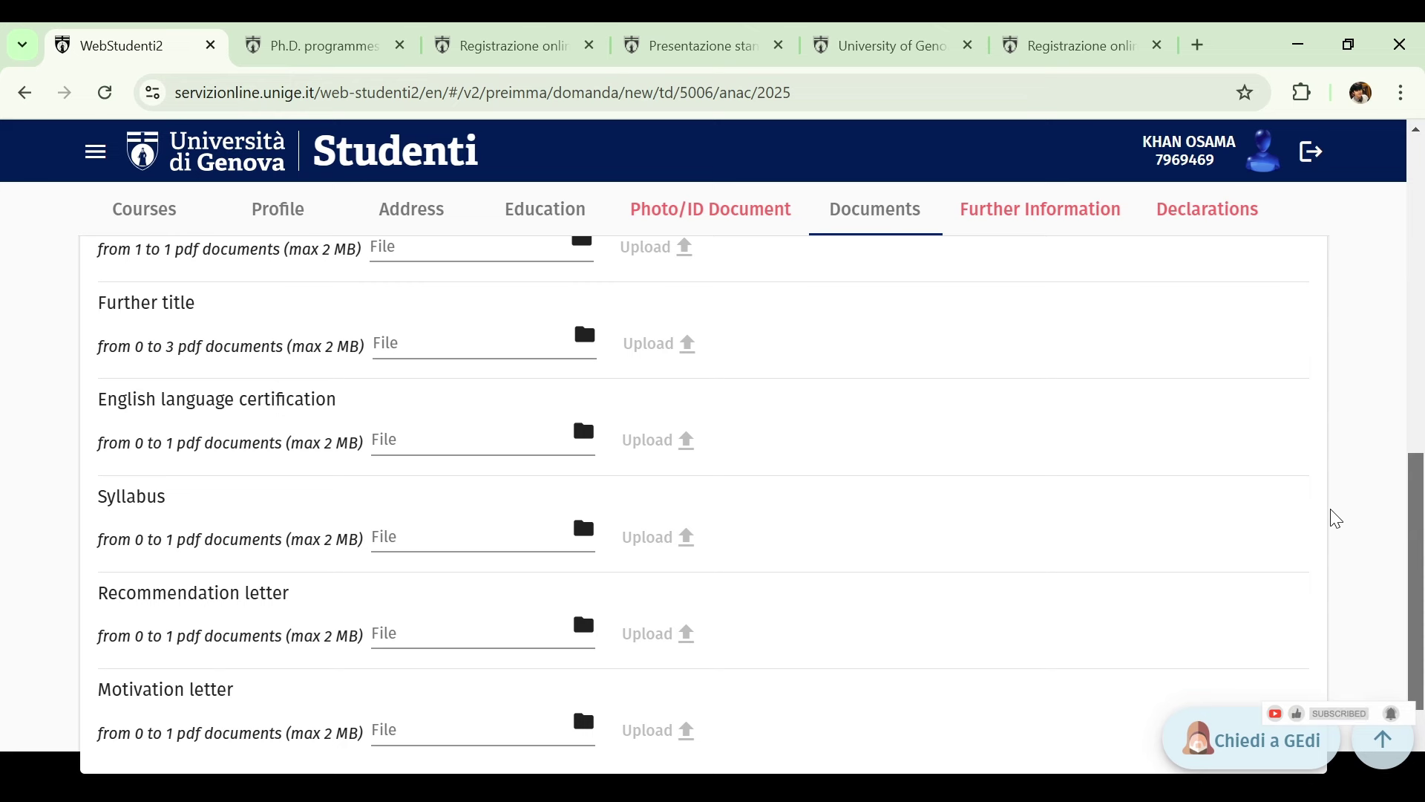
scroll(1336, 518, down, 2)
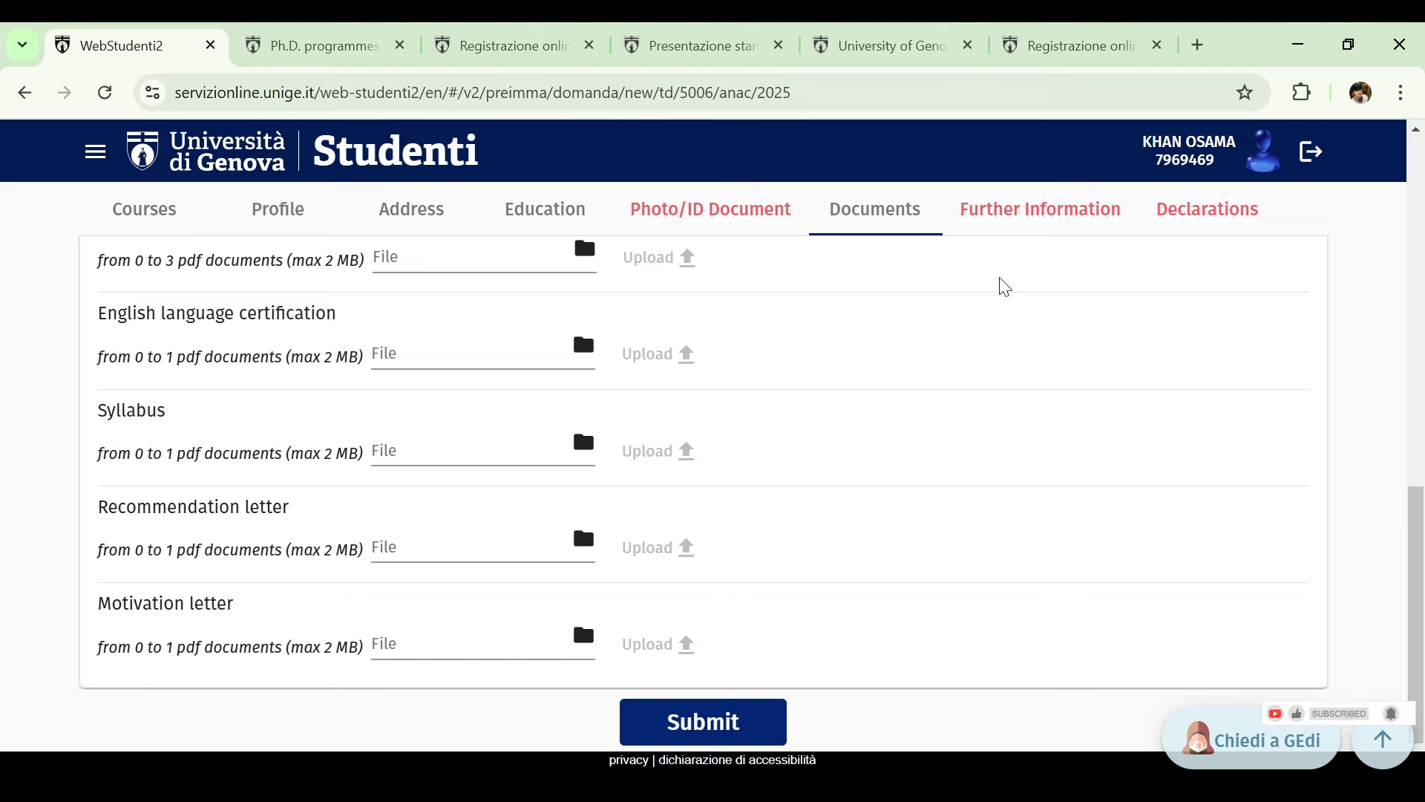
Step: Bring up the Further Information form, select the Skype link field, and scroll to the CGPA fields
click(1015, 227)
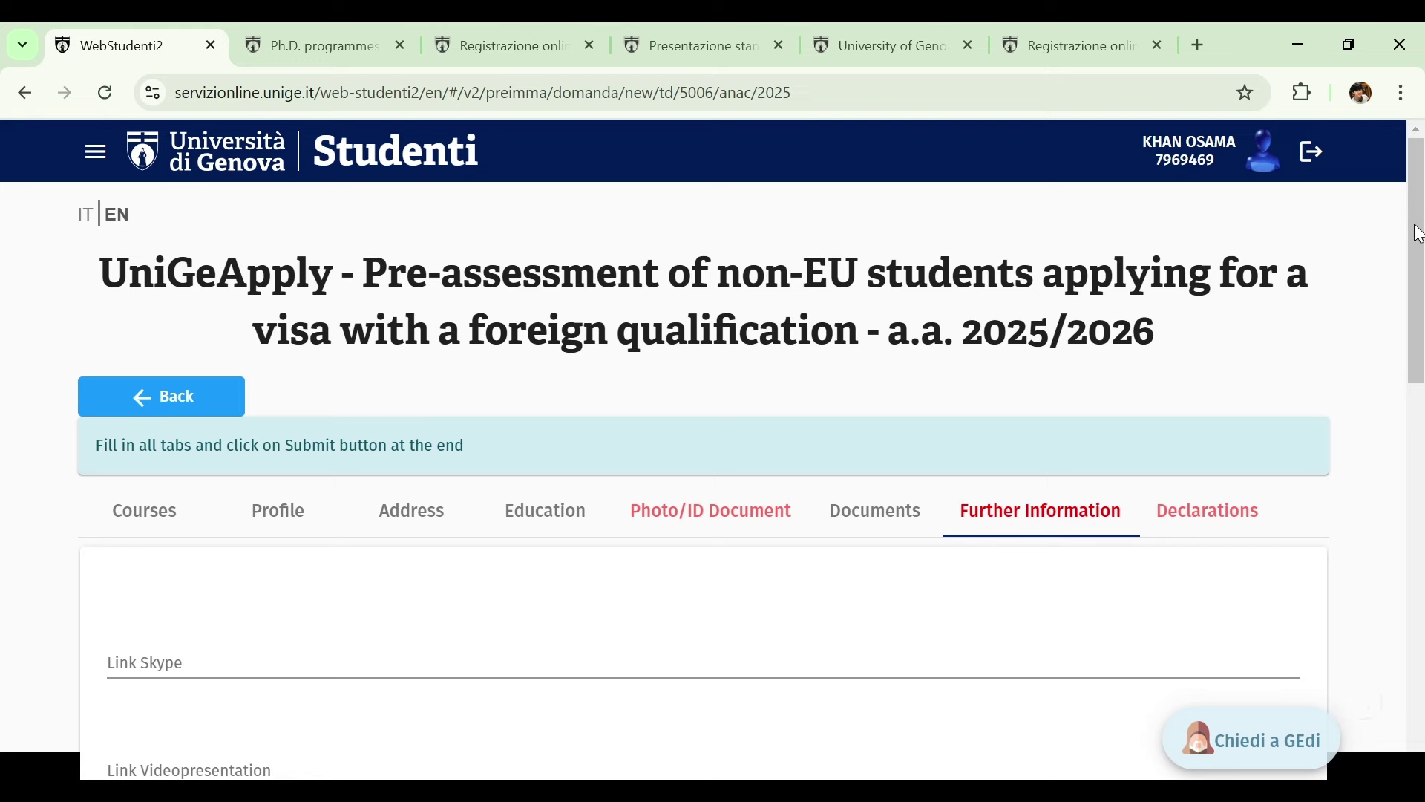
drag(1414, 230, 1412, 328)
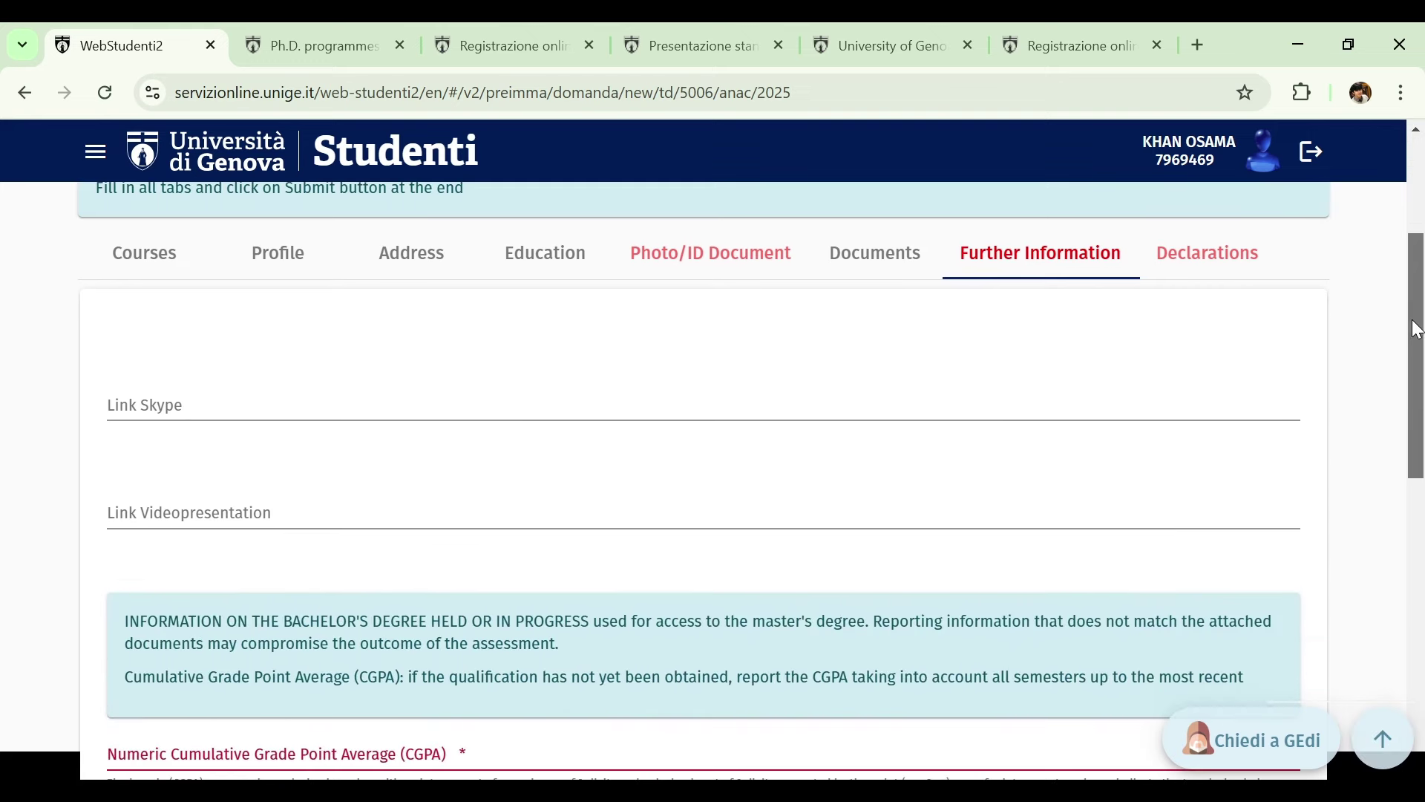
click(735, 400)
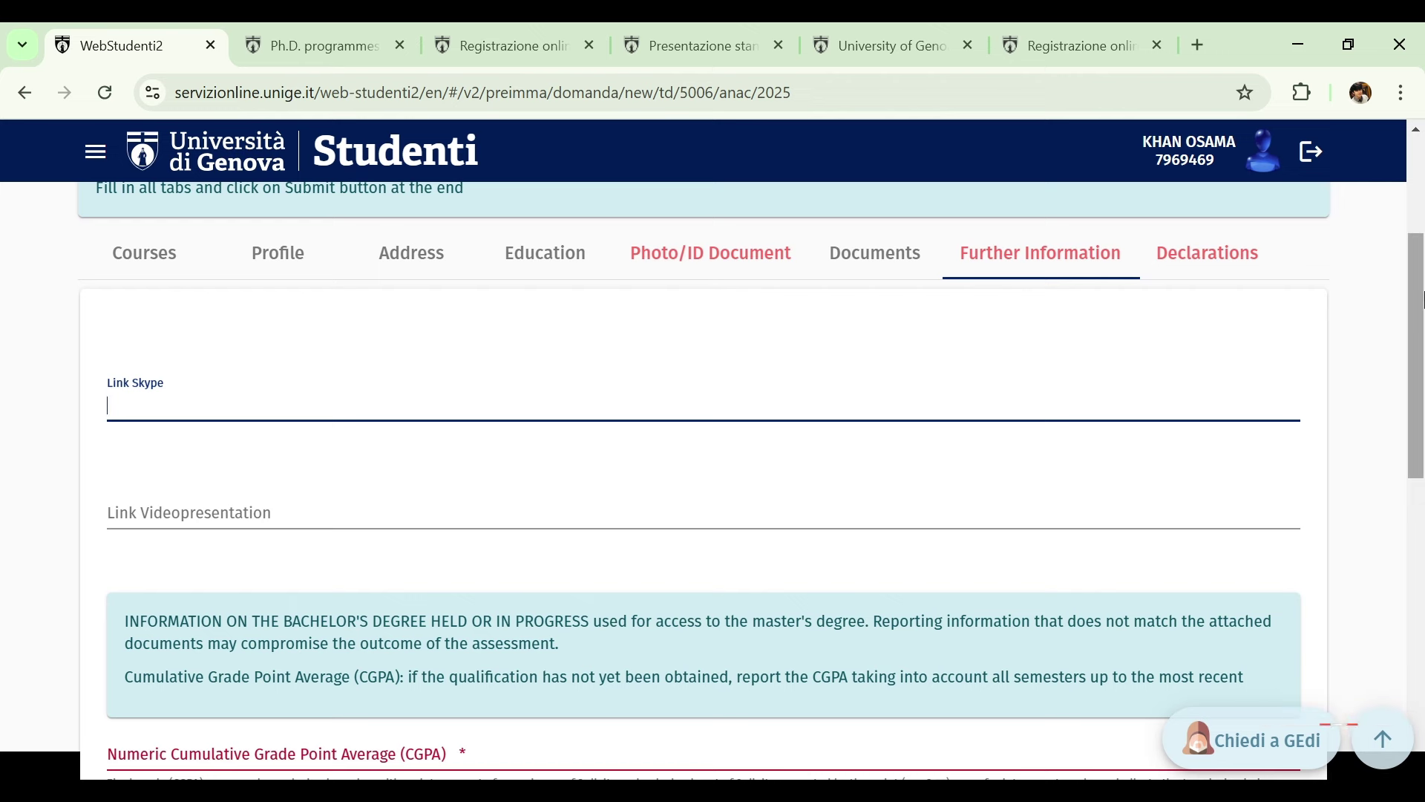
drag(1423, 301, 1419, 329)
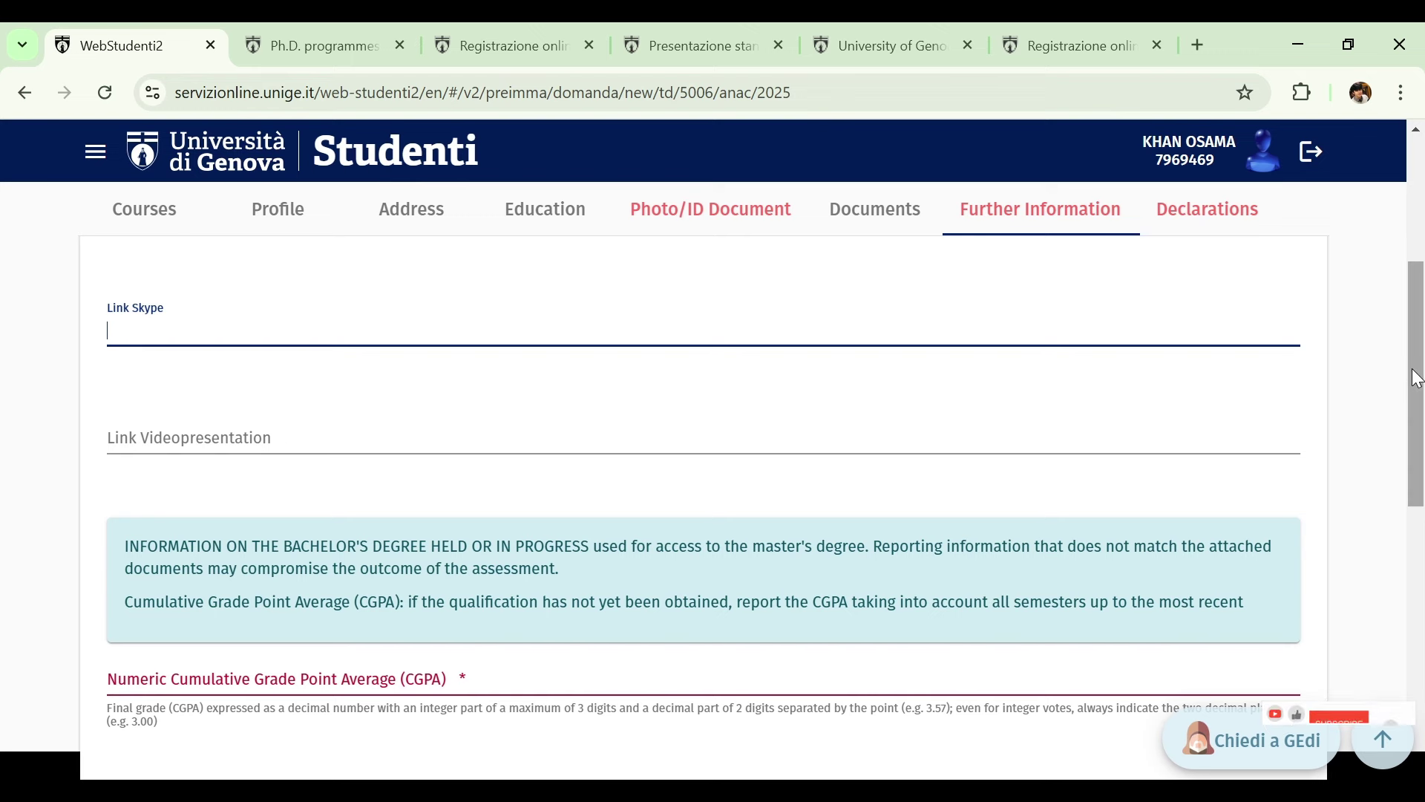
mouse_move(1416, 379)
mouse_down()
mouse_move(1416, 404)
mouse_move(1416, 391)
mouse_up()
scroll(1416, 392, down, 1)
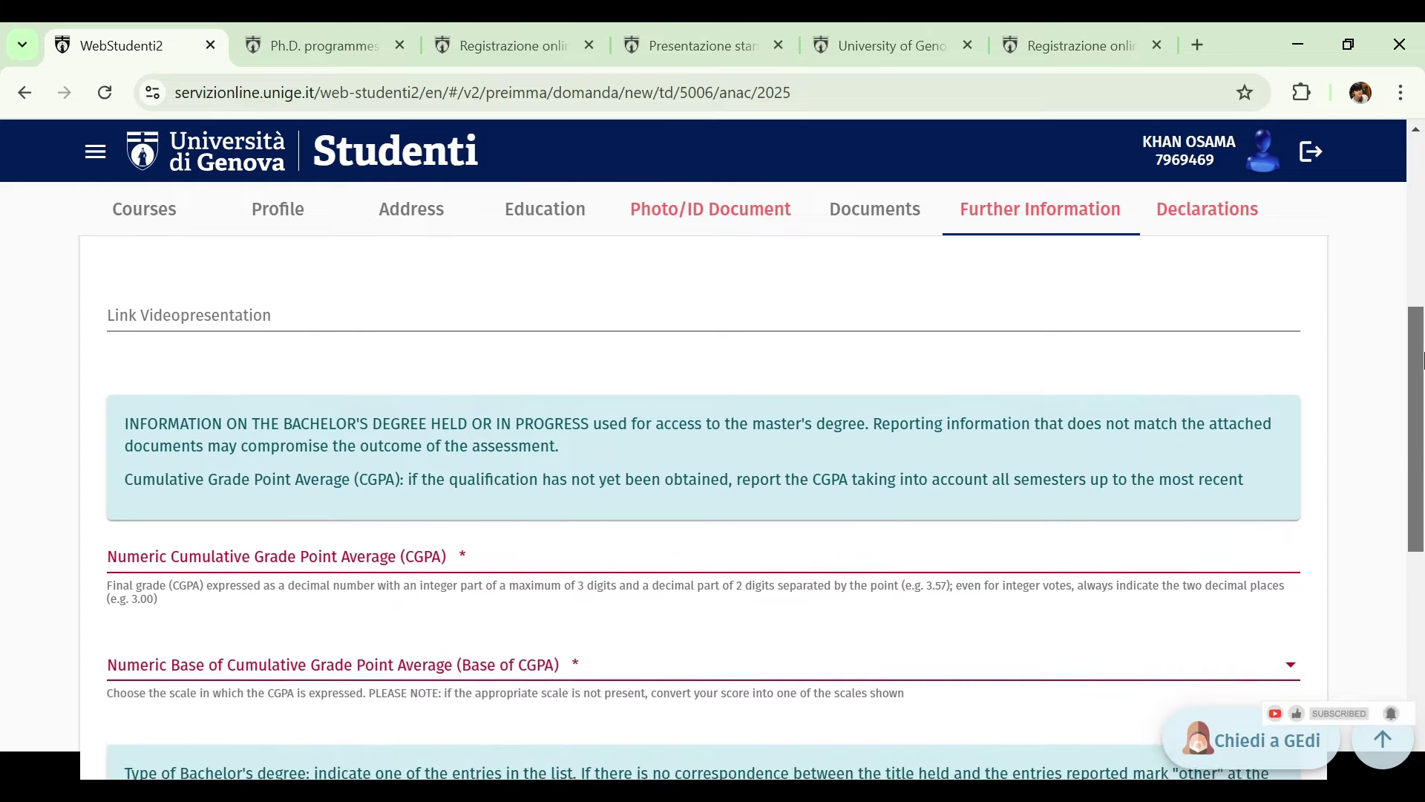
scroll(1419, 342, up, 1)
drag(1419, 326, 1418, 410)
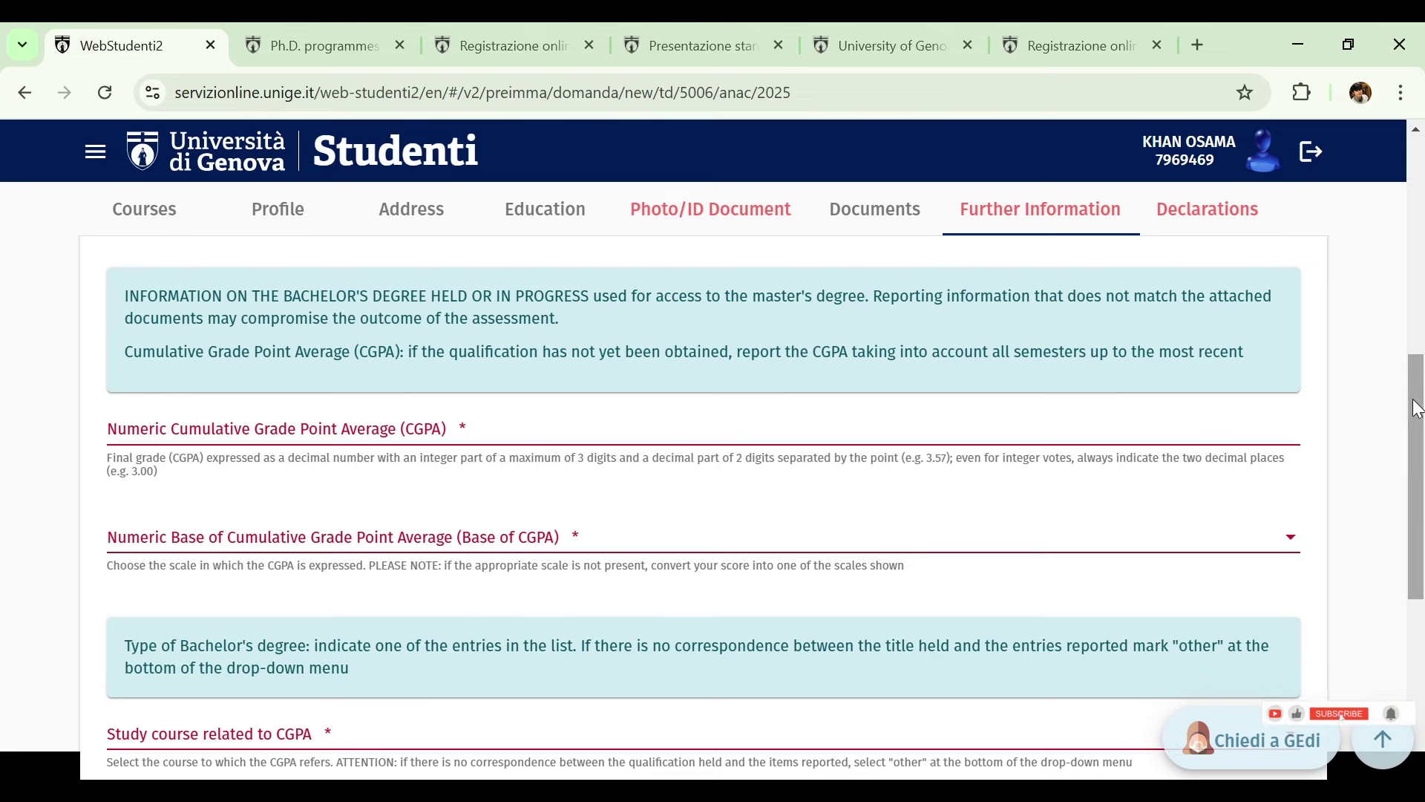
Step: Enter CGPA 3.90 on a 0 - 4 base, with Economics (BEc, BEcon, BCom (Econ)…) as the related course
click(1045, 436)
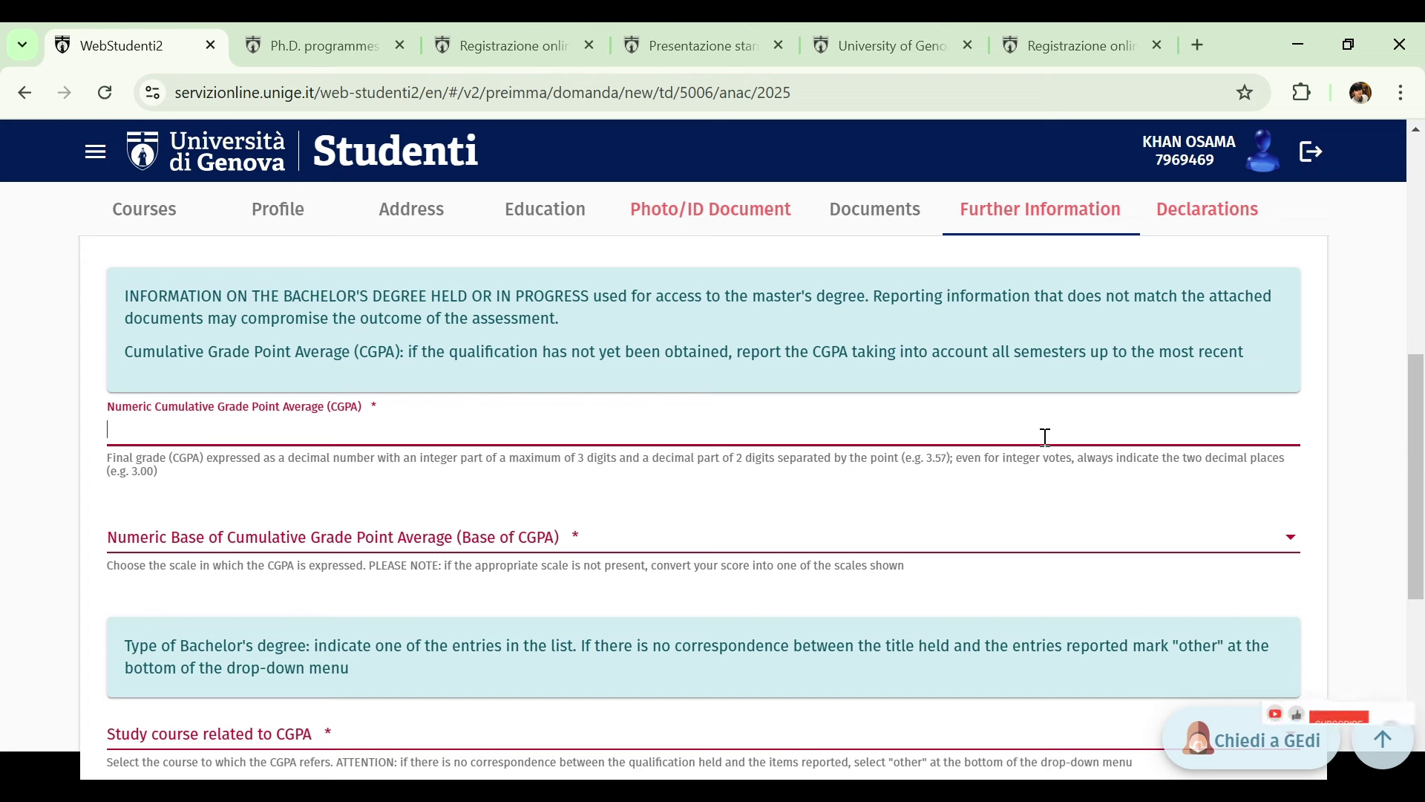
text(3)
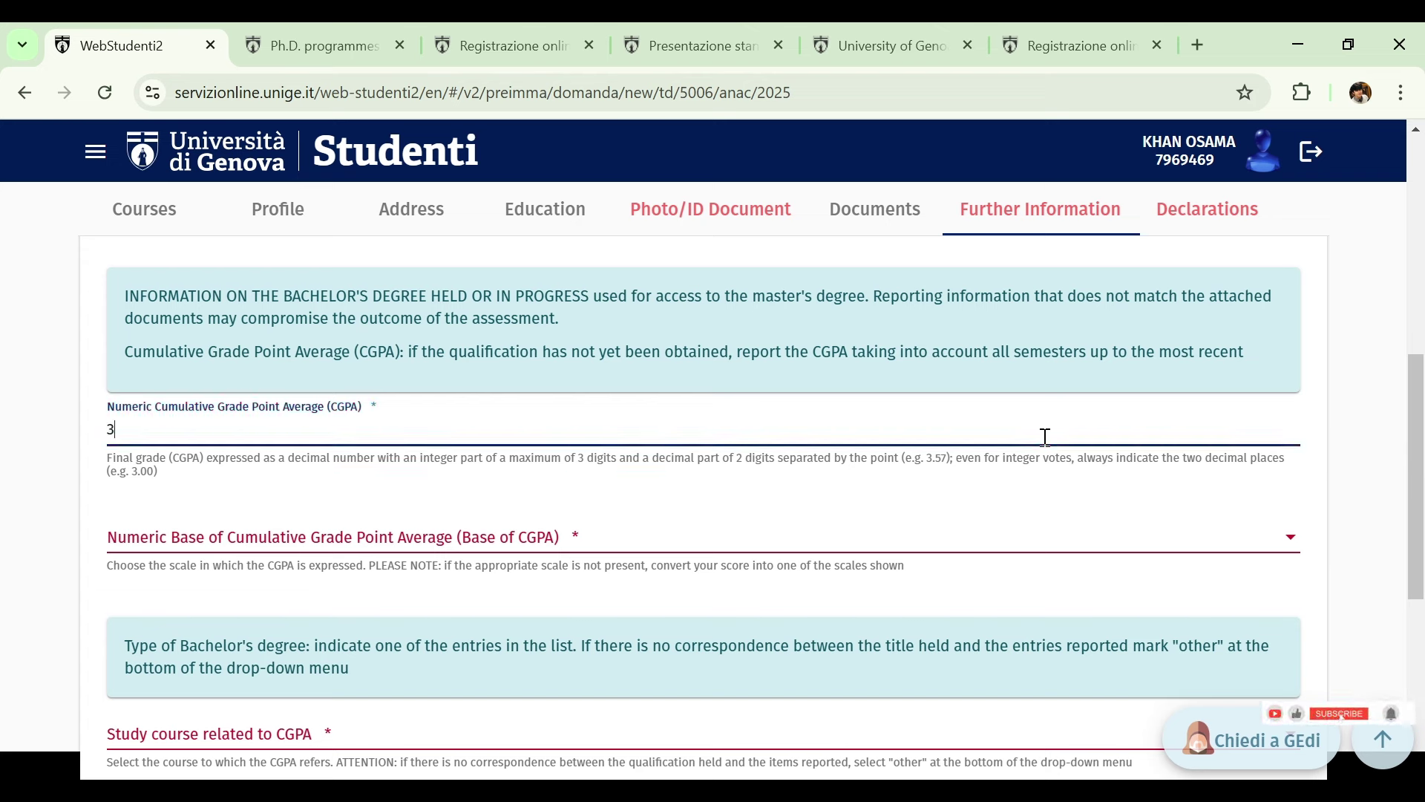
text(.9)
click(861, 549)
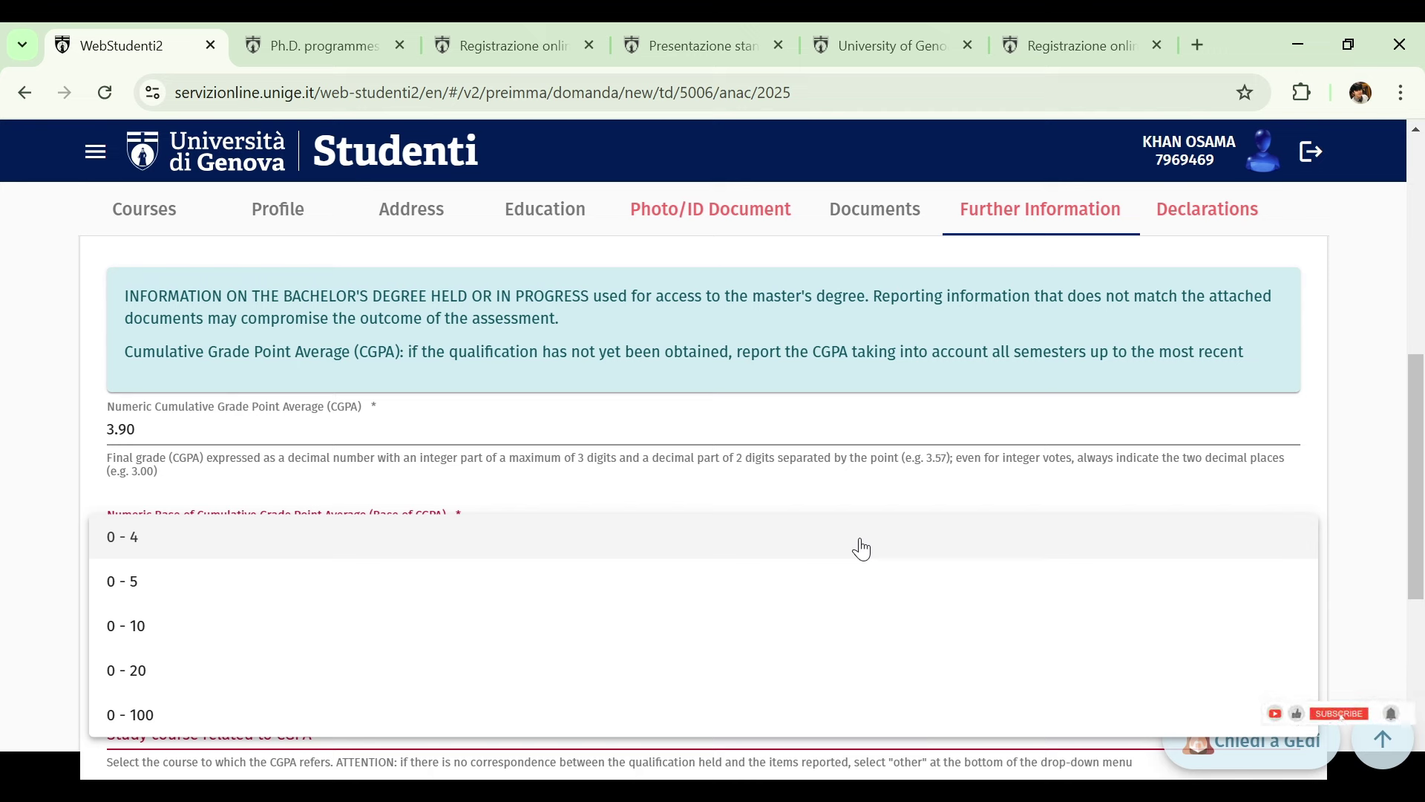
click(861, 550)
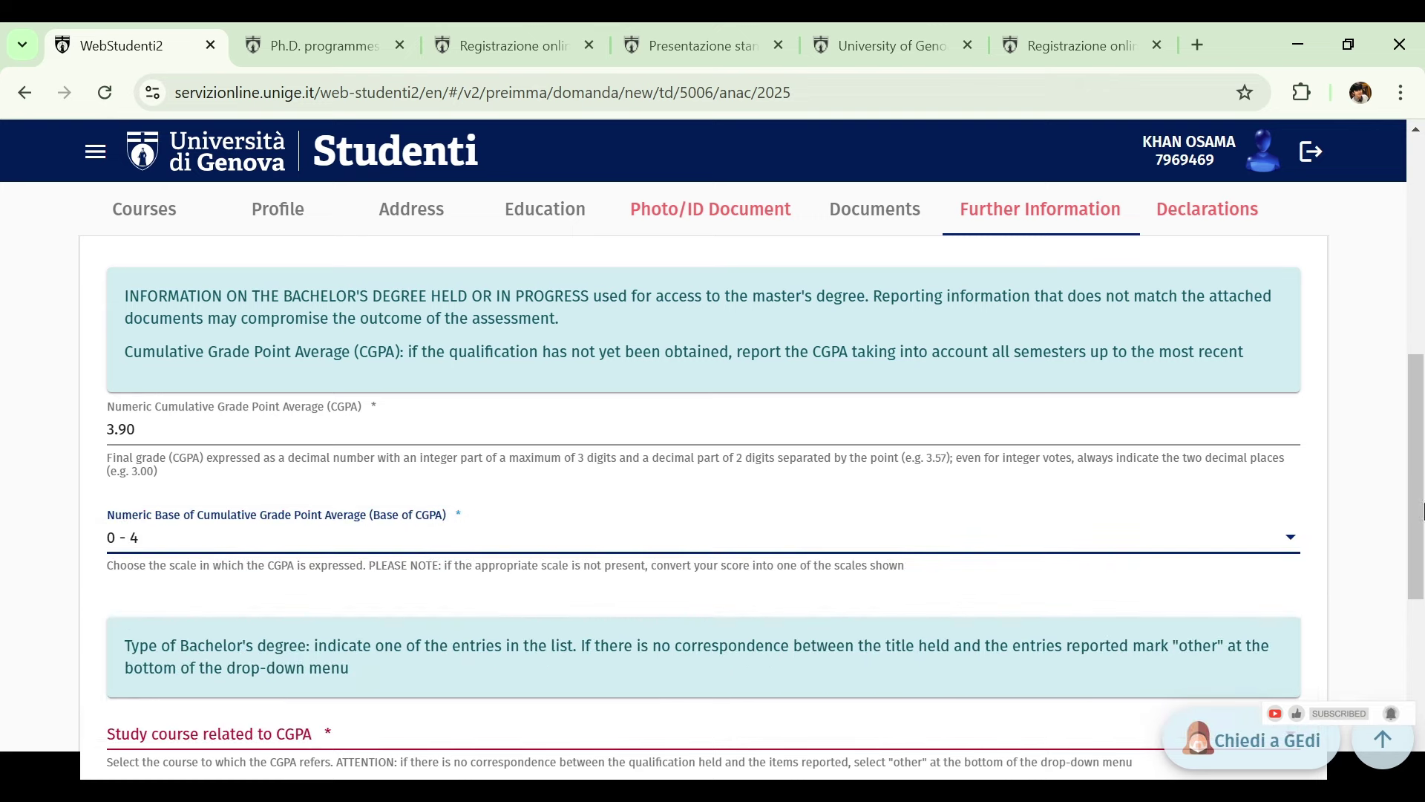
drag(1419, 475, 1415, 601)
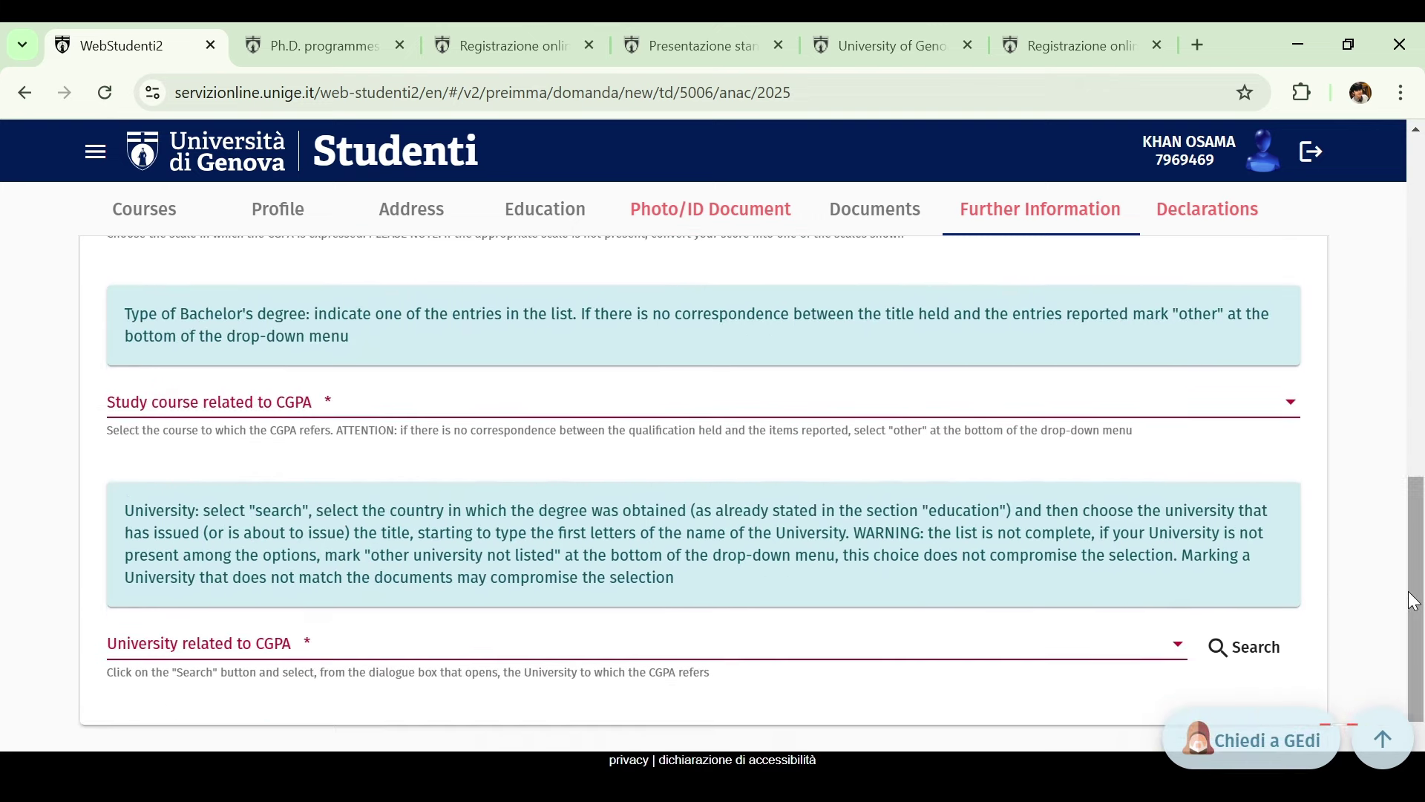
click(1267, 413)
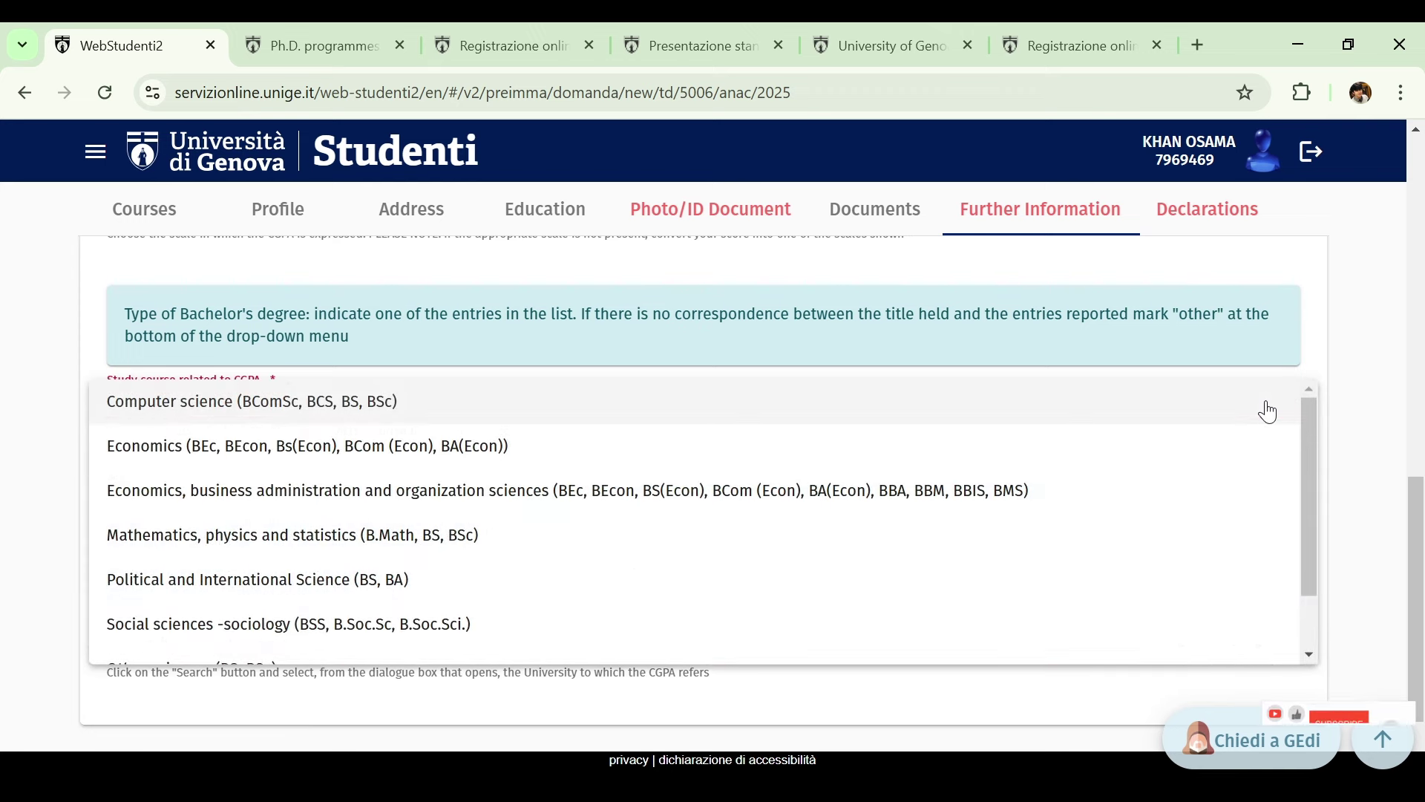
click(695, 450)
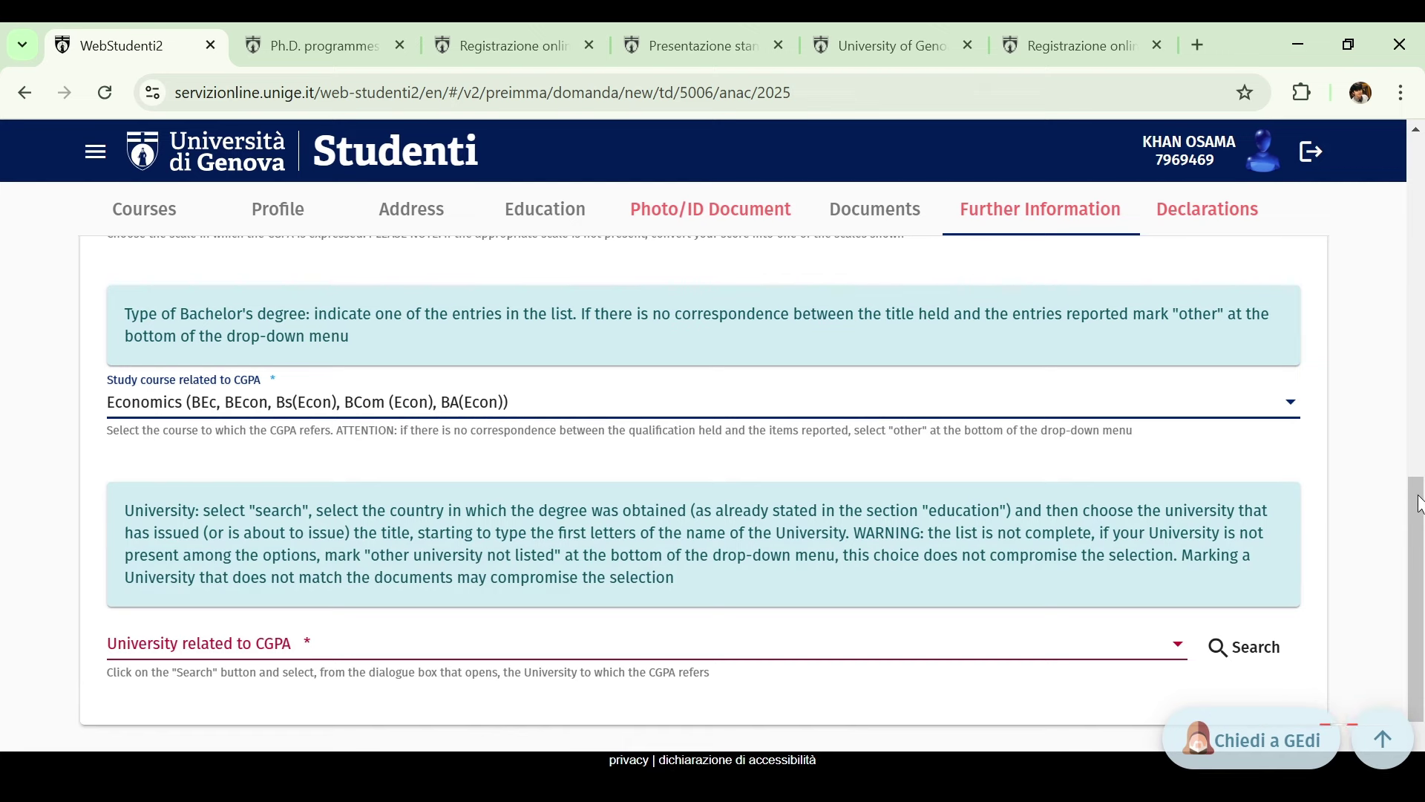
drag(1420, 505, 1422, 594)
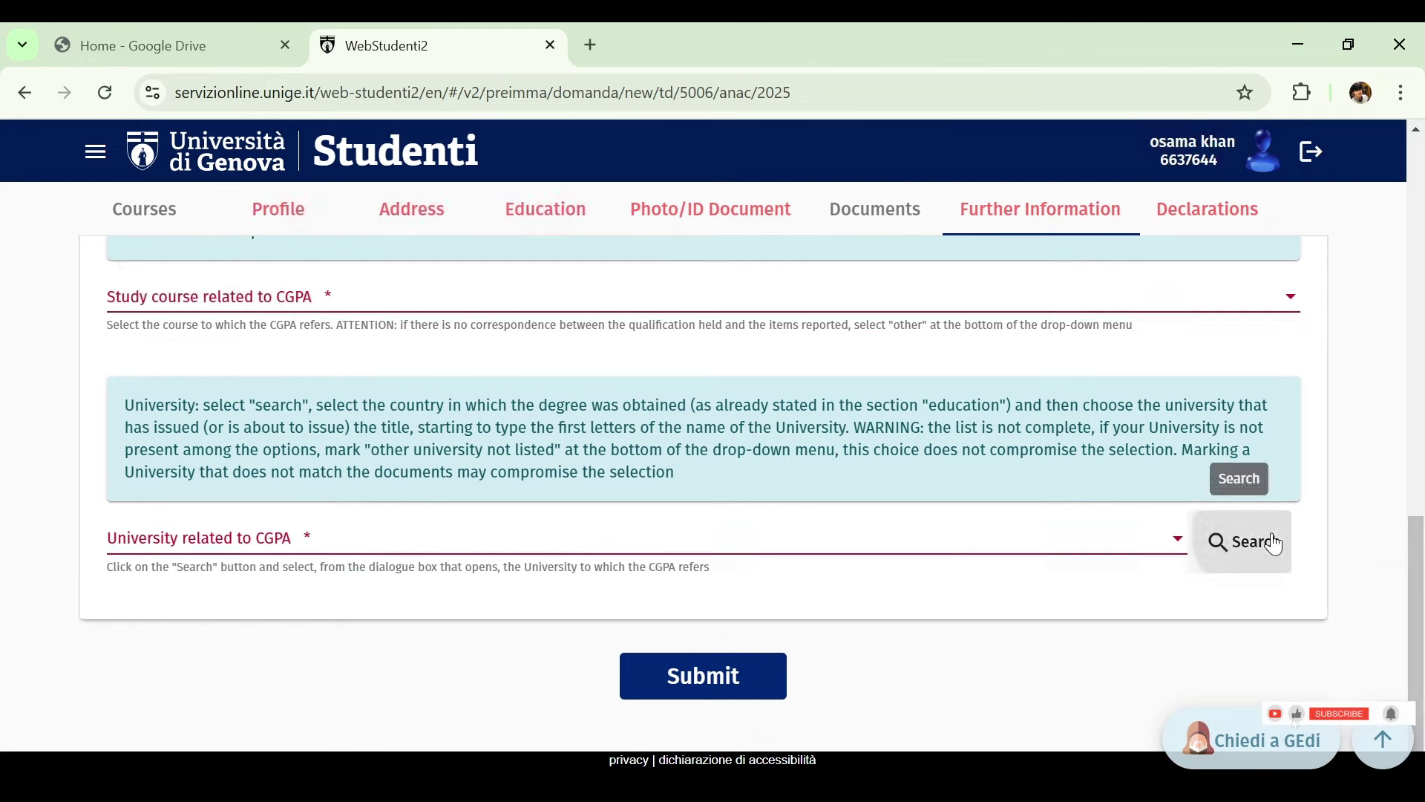
Step: Search for the CGPA university with state Pakistan and select COMSATS University Islamabad
click(1273, 543)
click(913, 469)
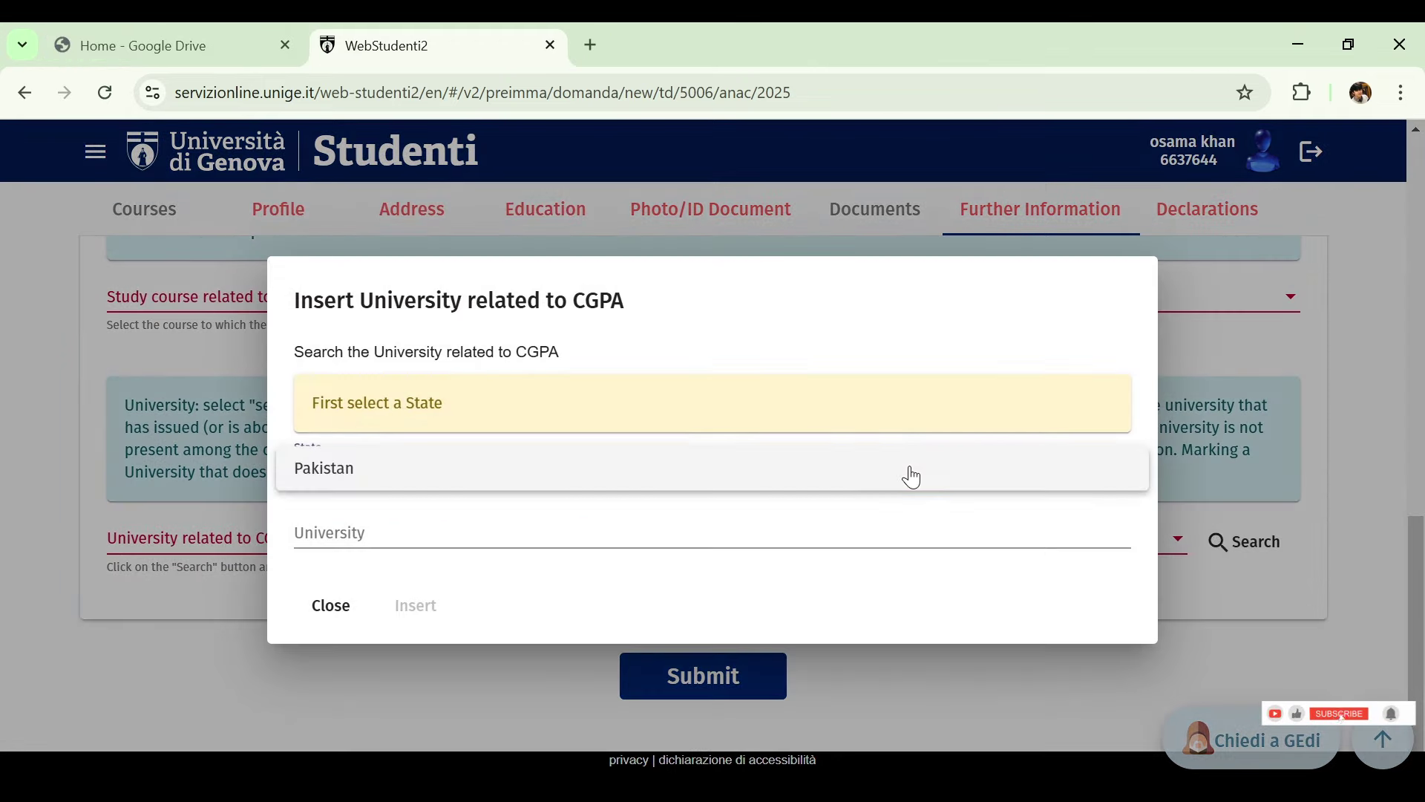
click(895, 479)
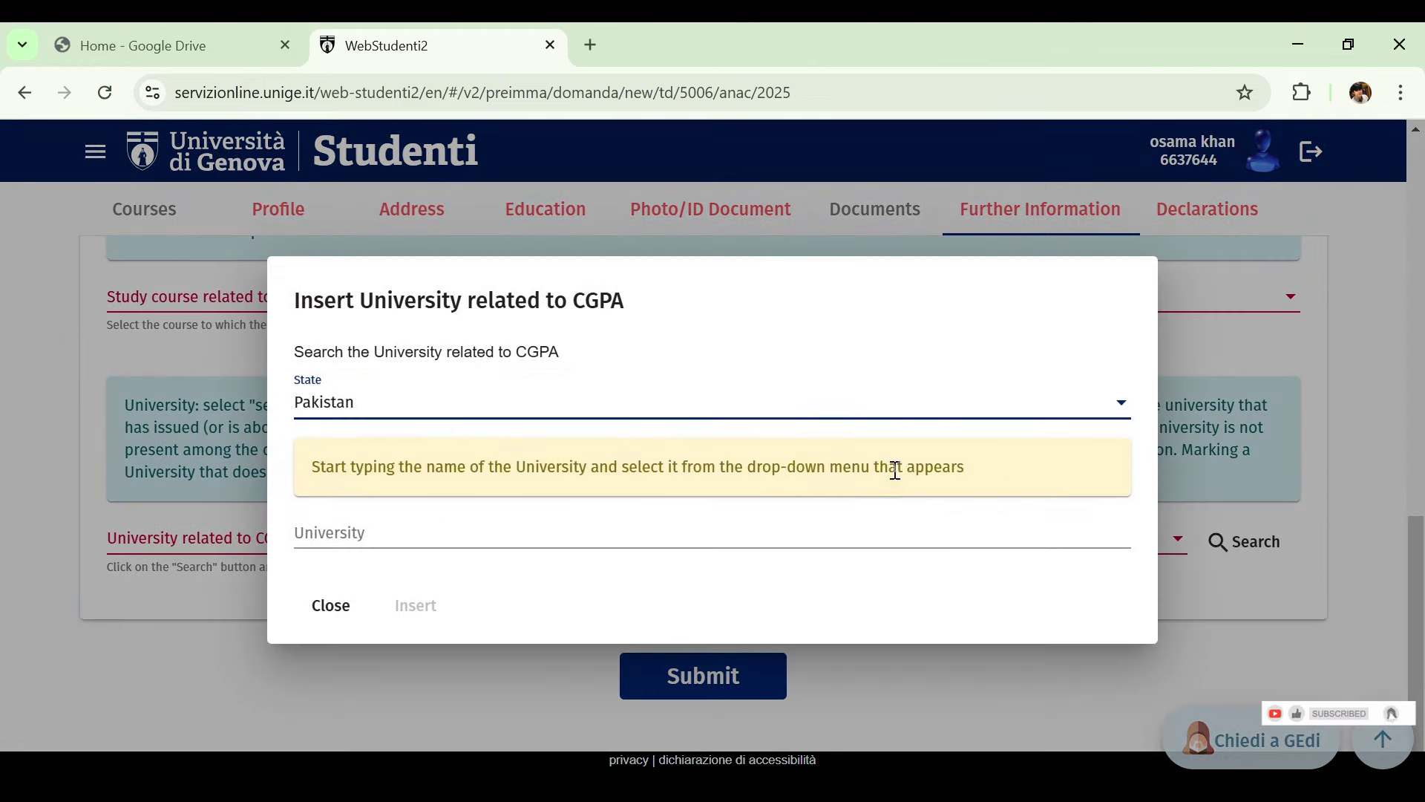
click(785, 537)
text(d)
text(omsats)
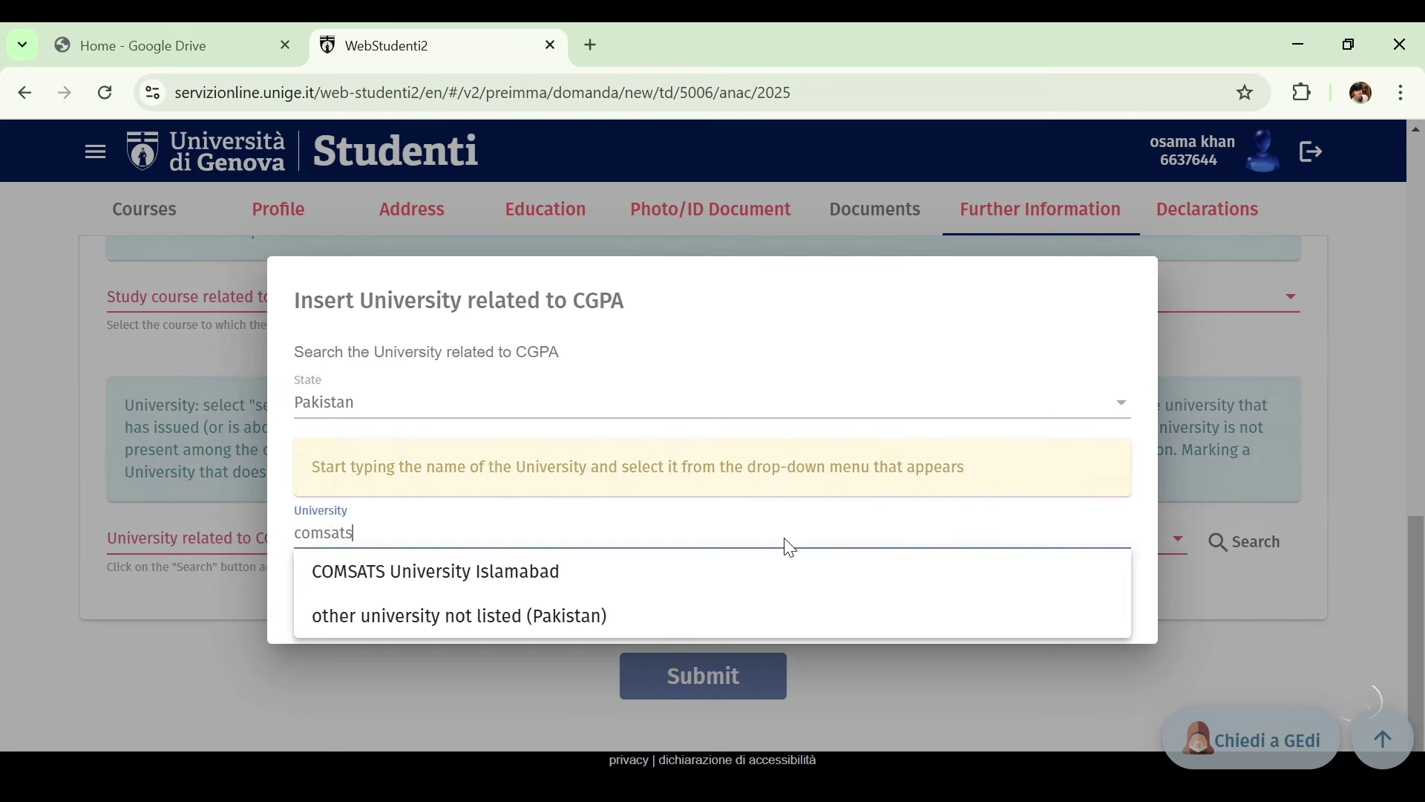
click(548, 578)
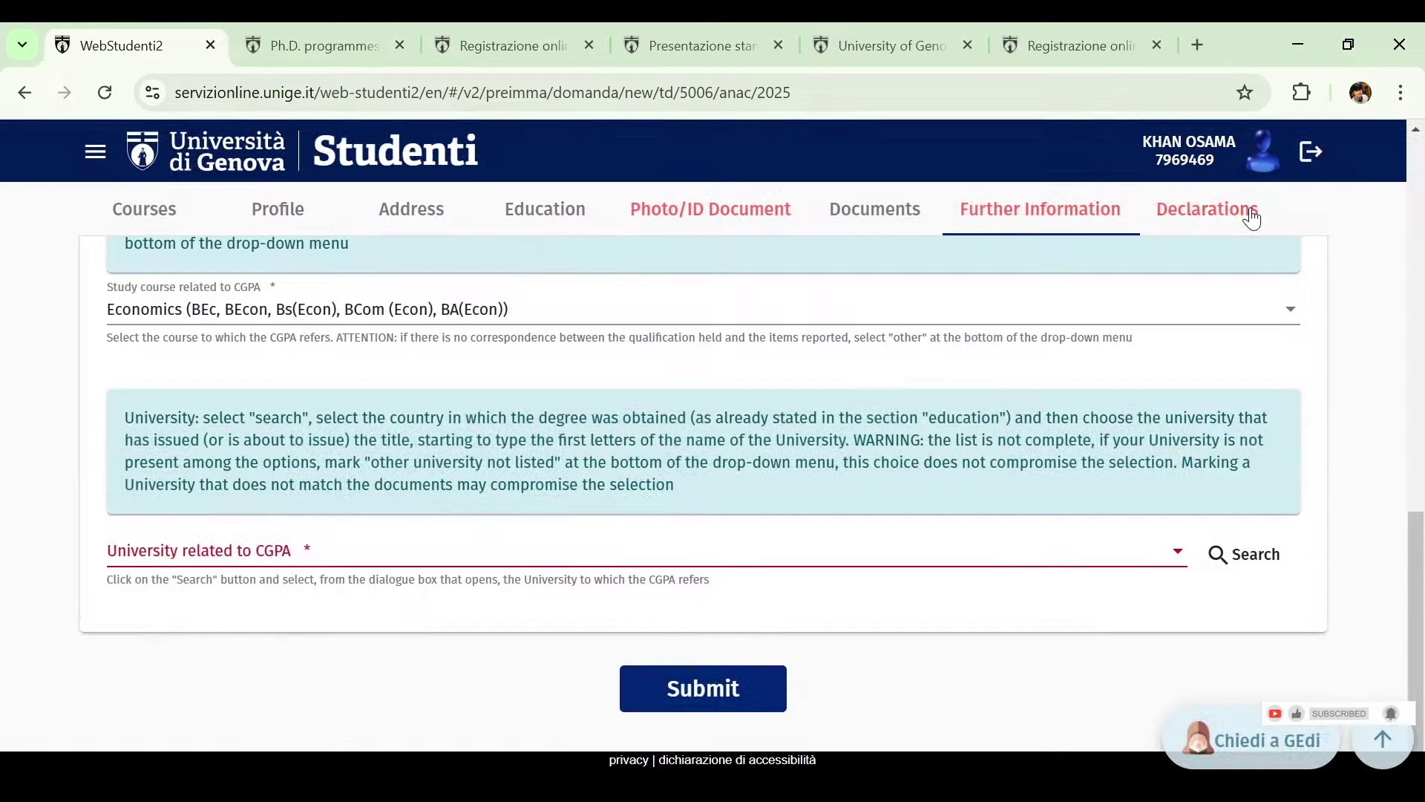
Step: Under Declarations, accept the personal data rules and the privacy data processing consent
click(1251, 216)
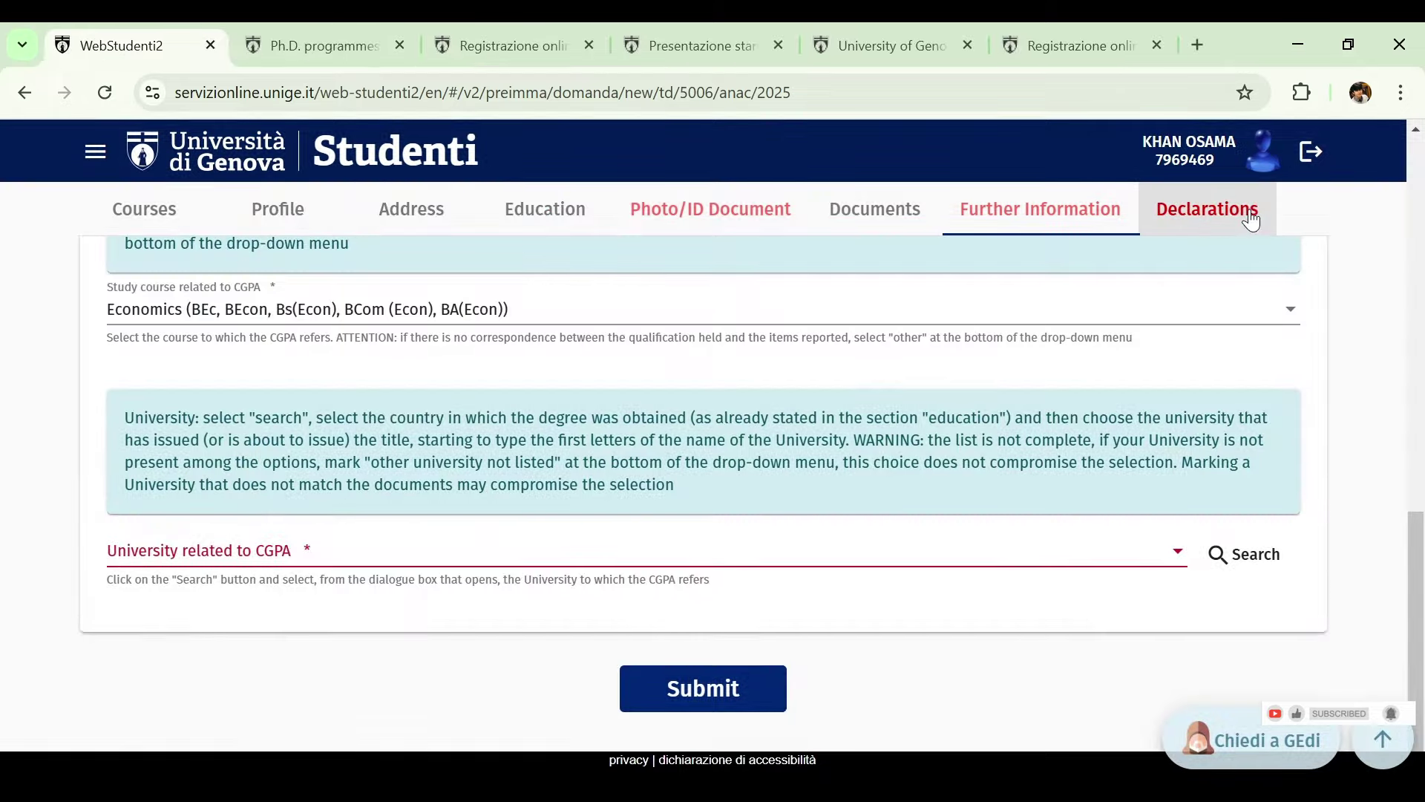
scroll(1422, 280, down, 3)
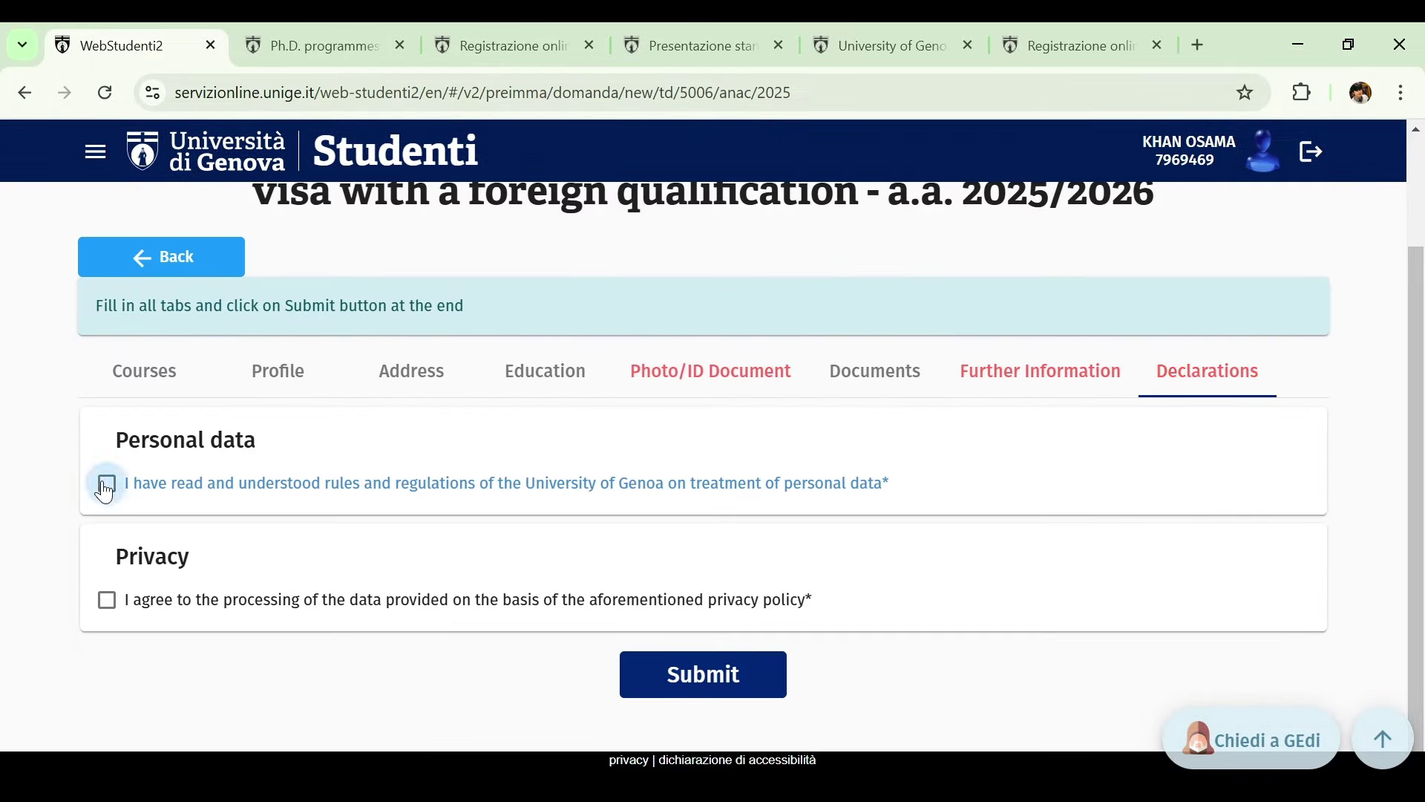
click(106, 483)
click(109, 601)
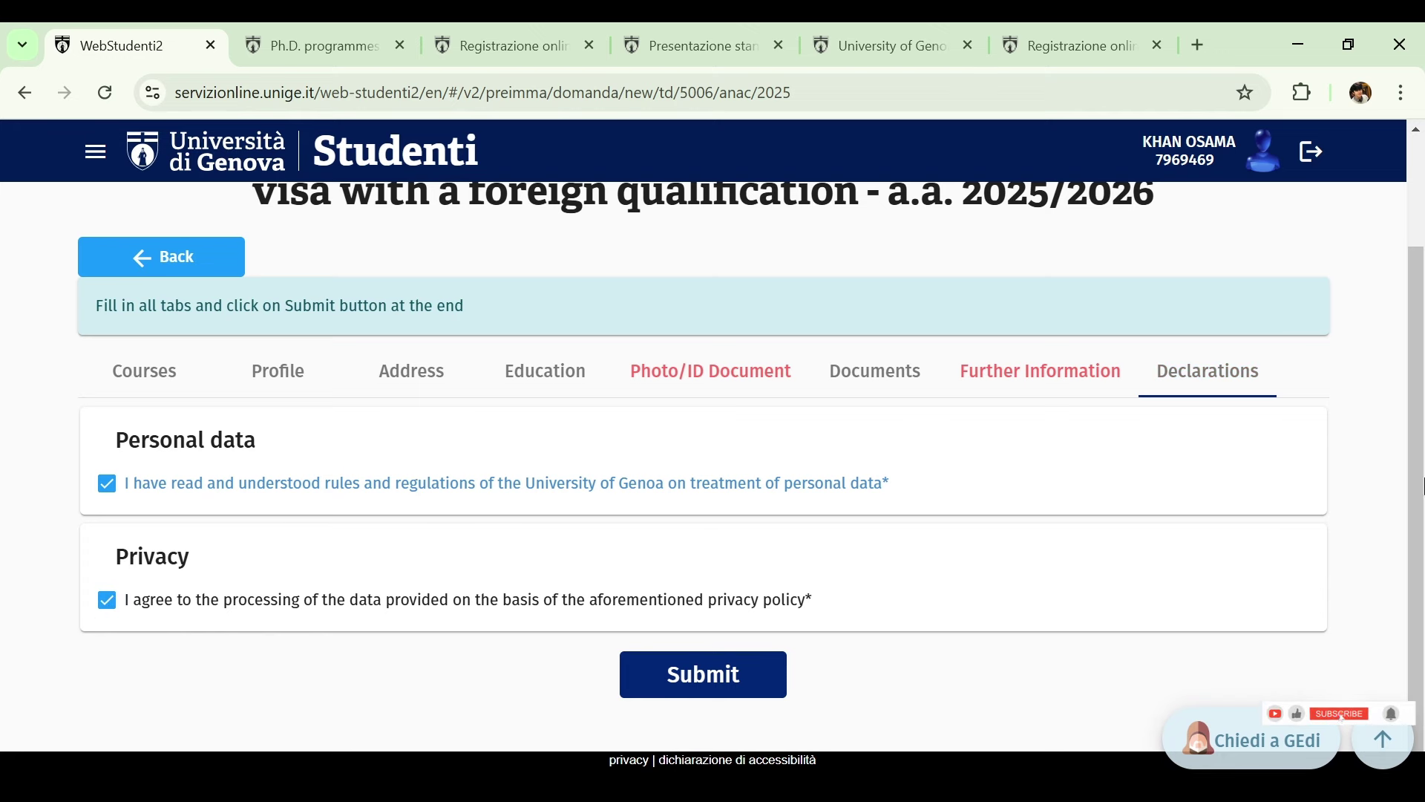
scroll(1422, 278, up, 3)
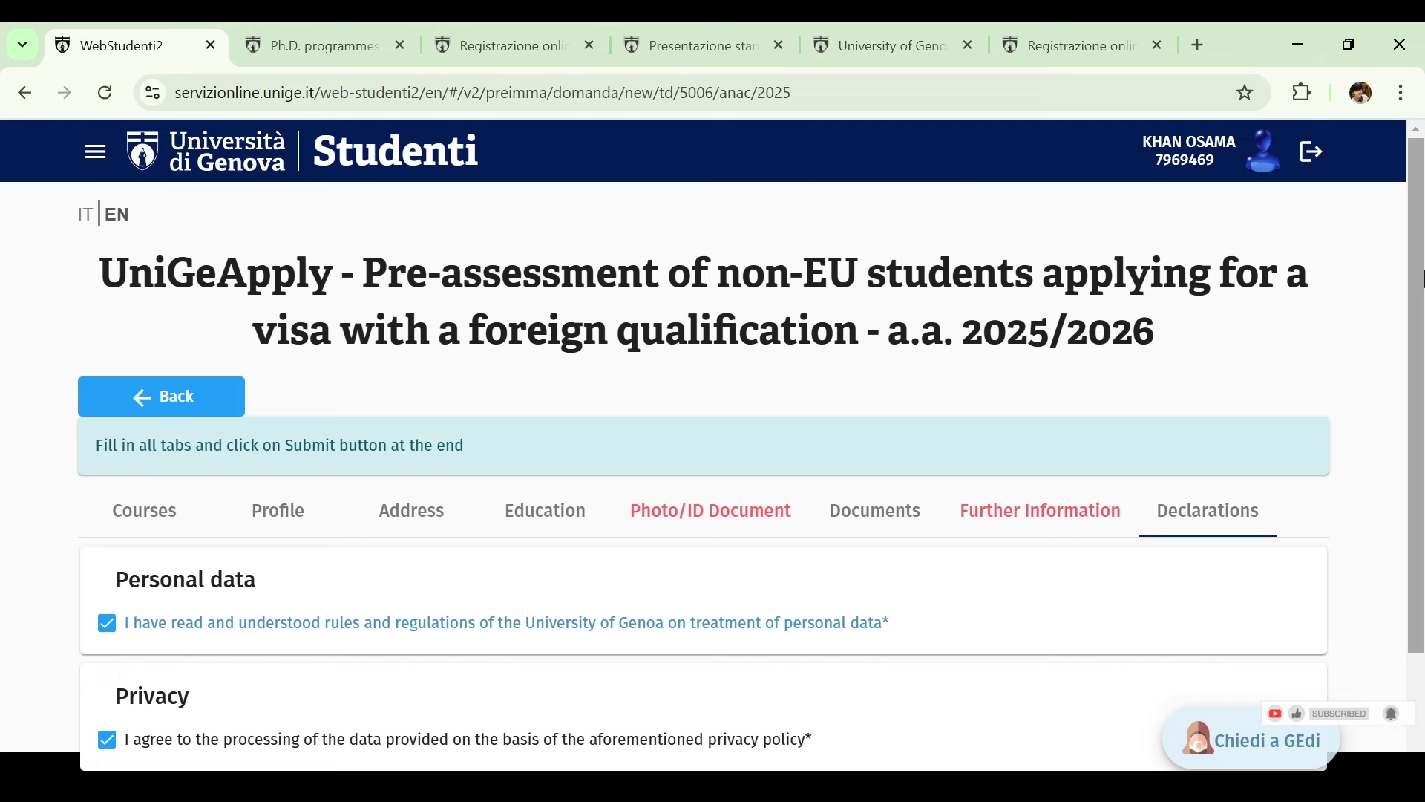